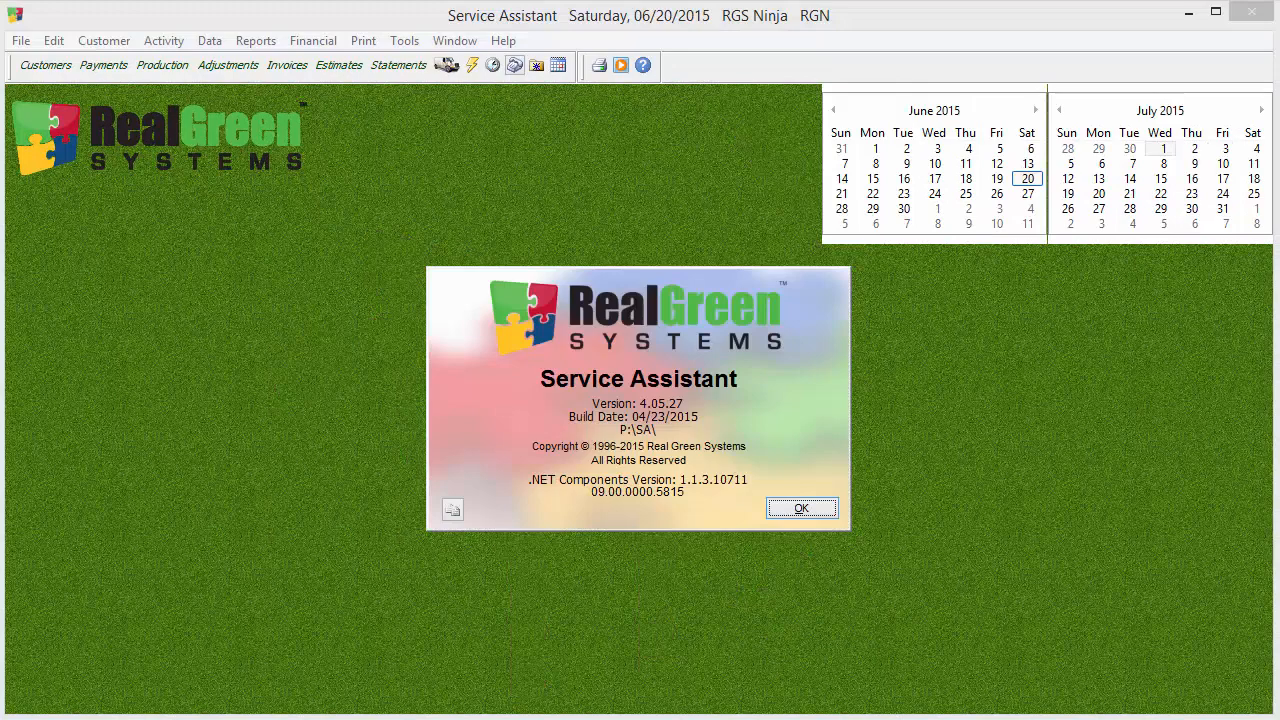
Dismiss the version notice and open the Services/Programs/Specials product parameters
click(820, 509)
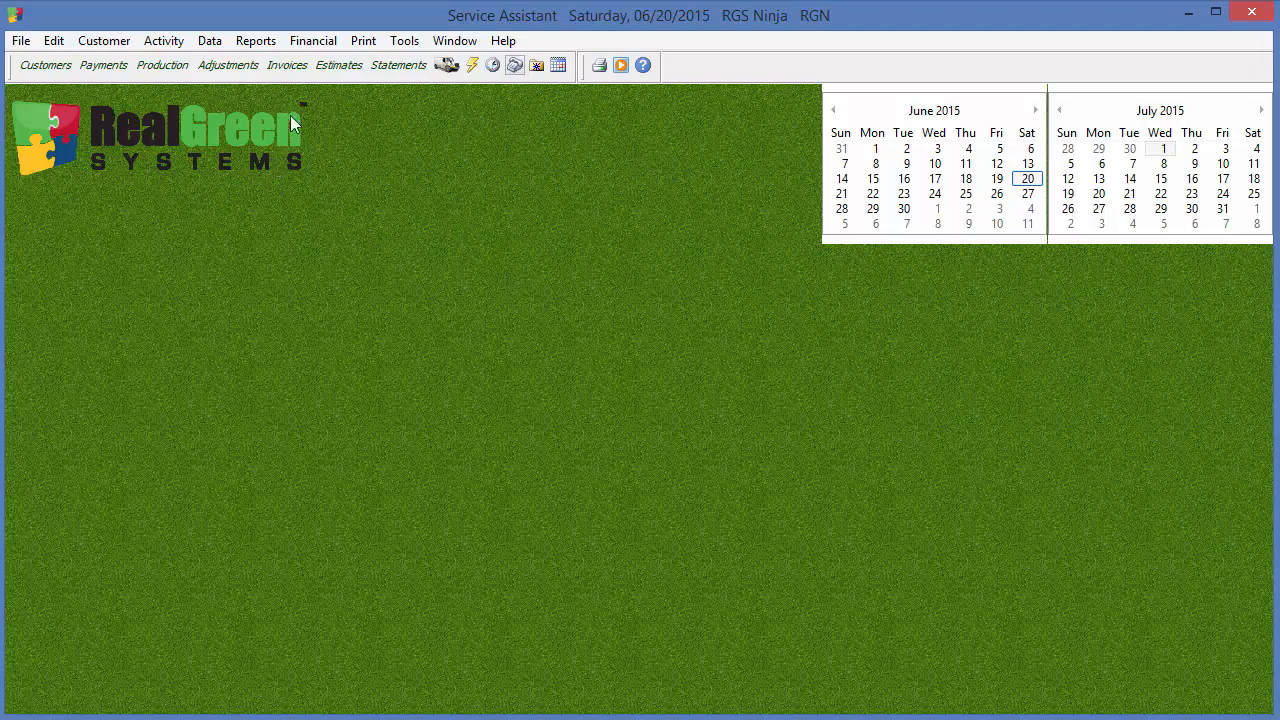
click(224, 44)
mouse_move(244, 97)
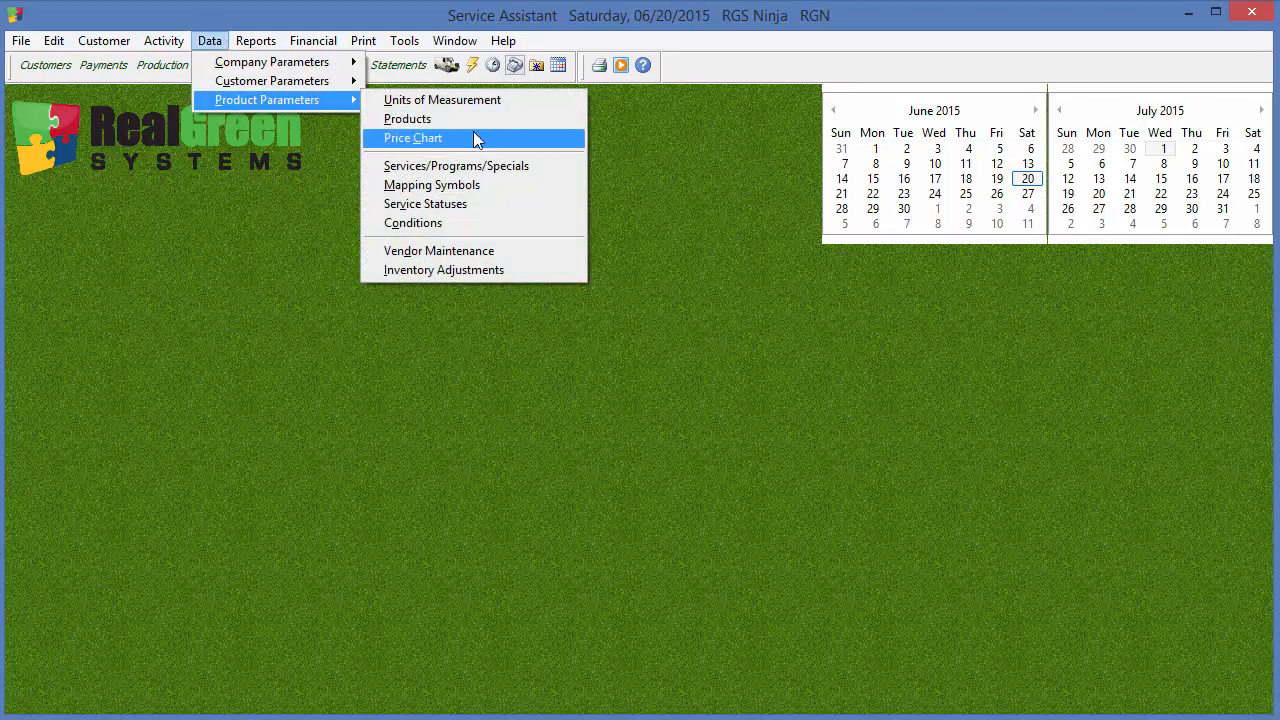
click(470, 167)
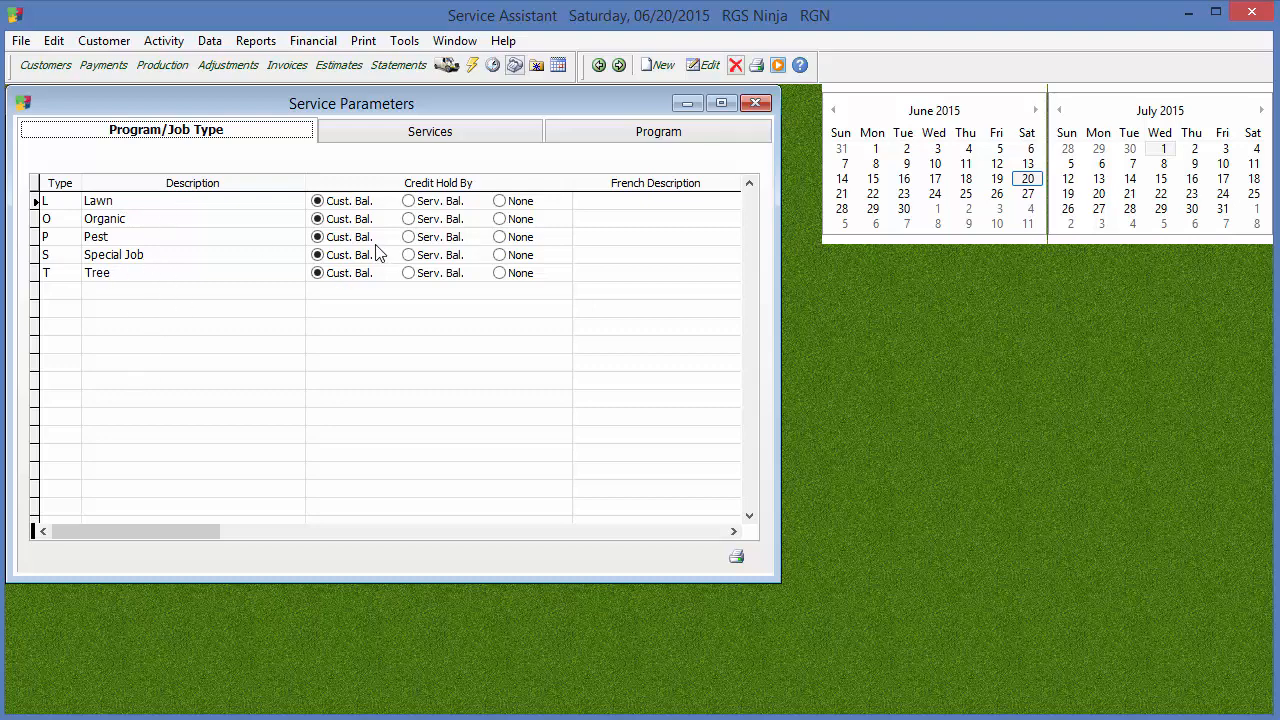
click(658, 65)
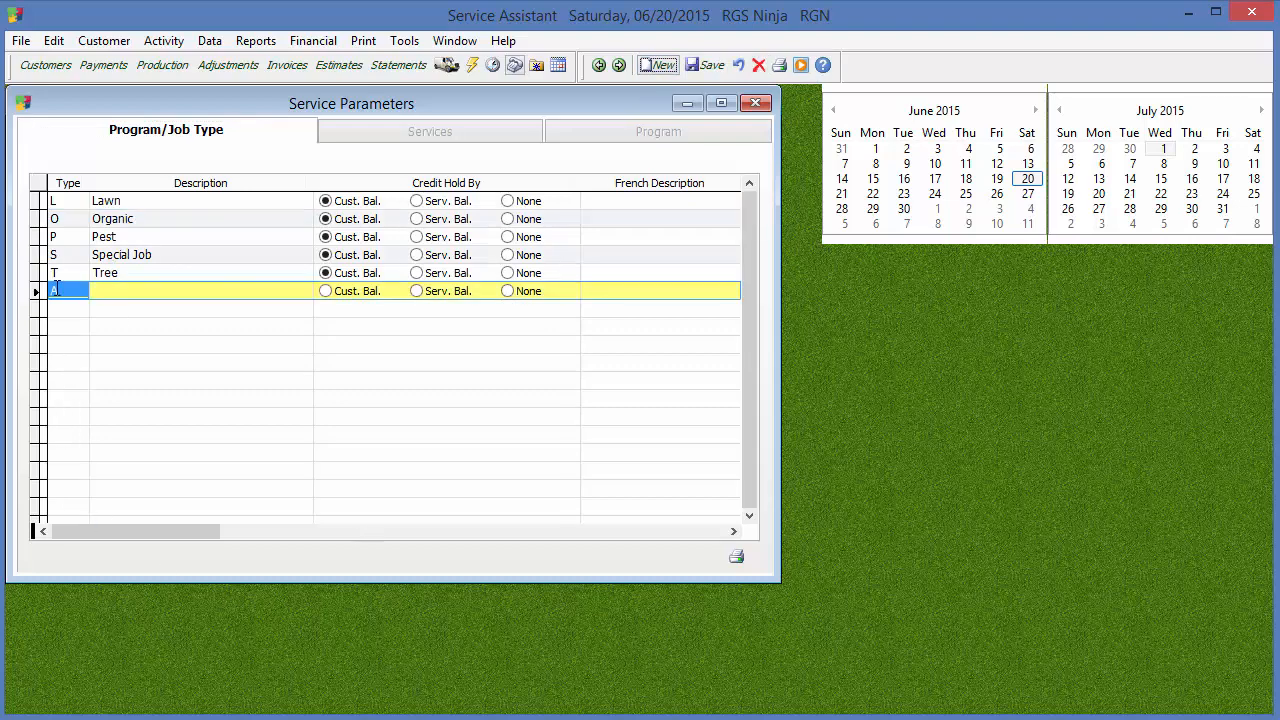
click(71, 292)
click(104, 293)
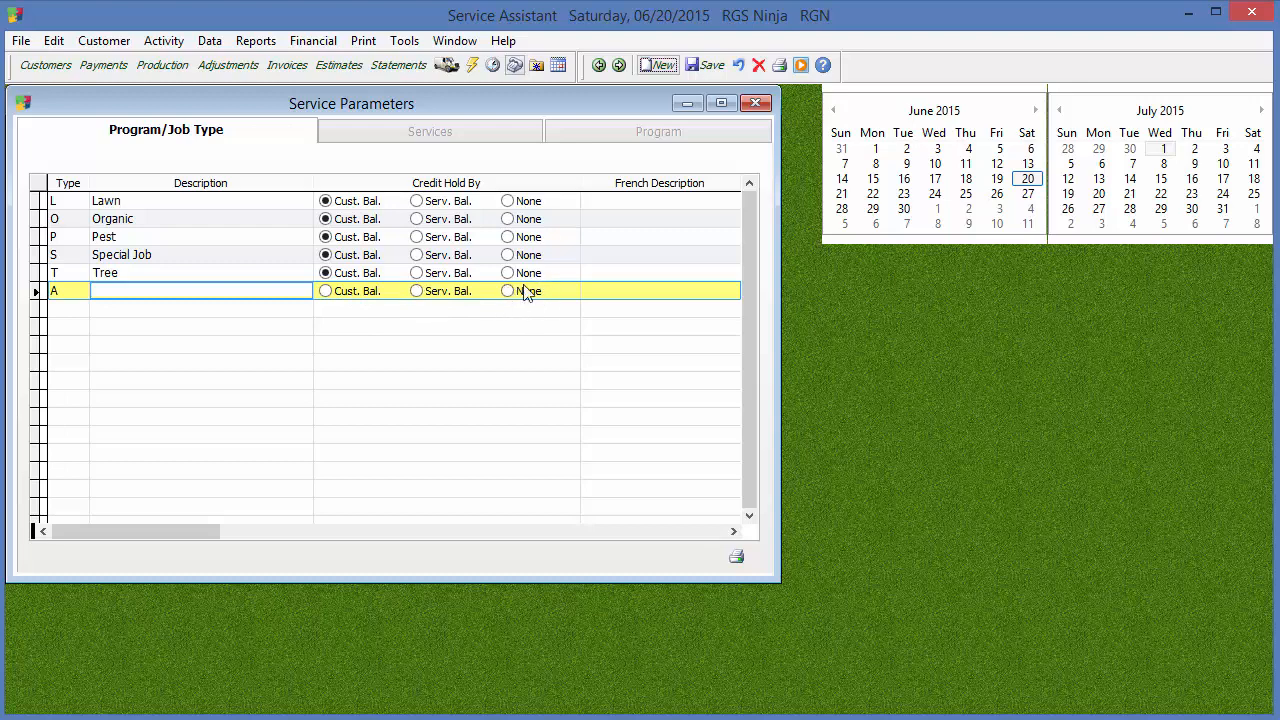
click(324, 293)
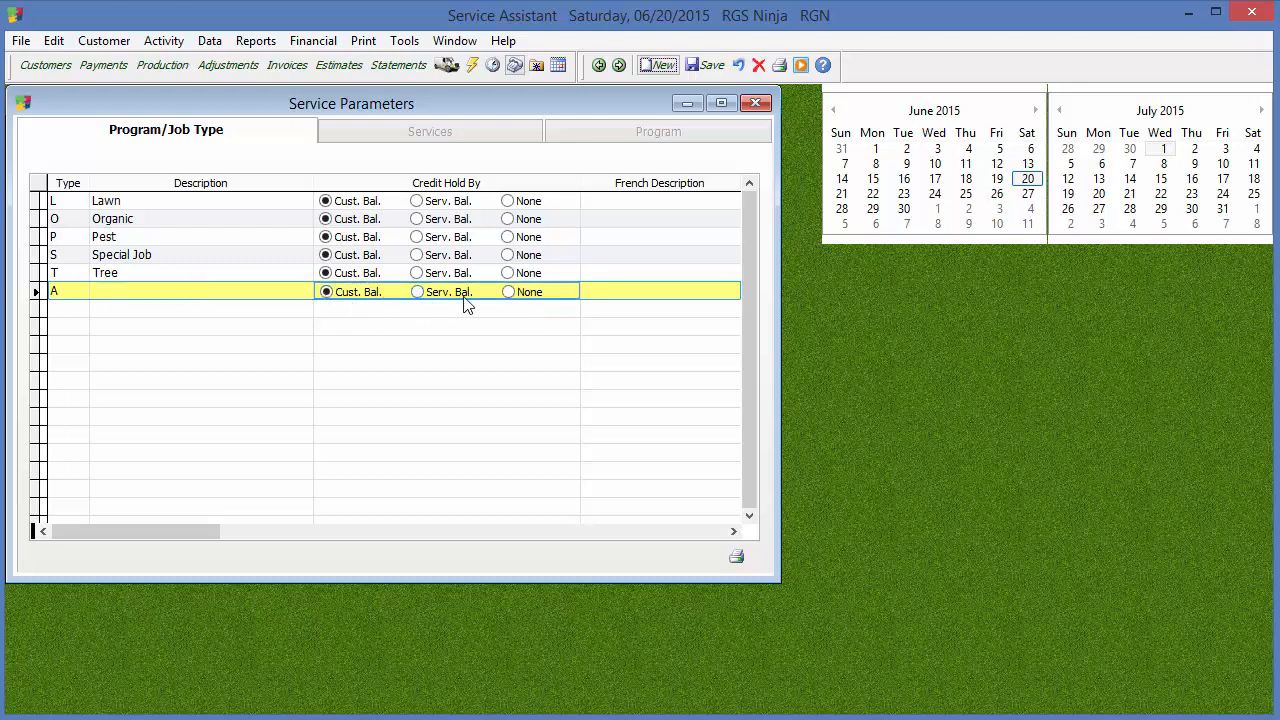
click(738, 65)
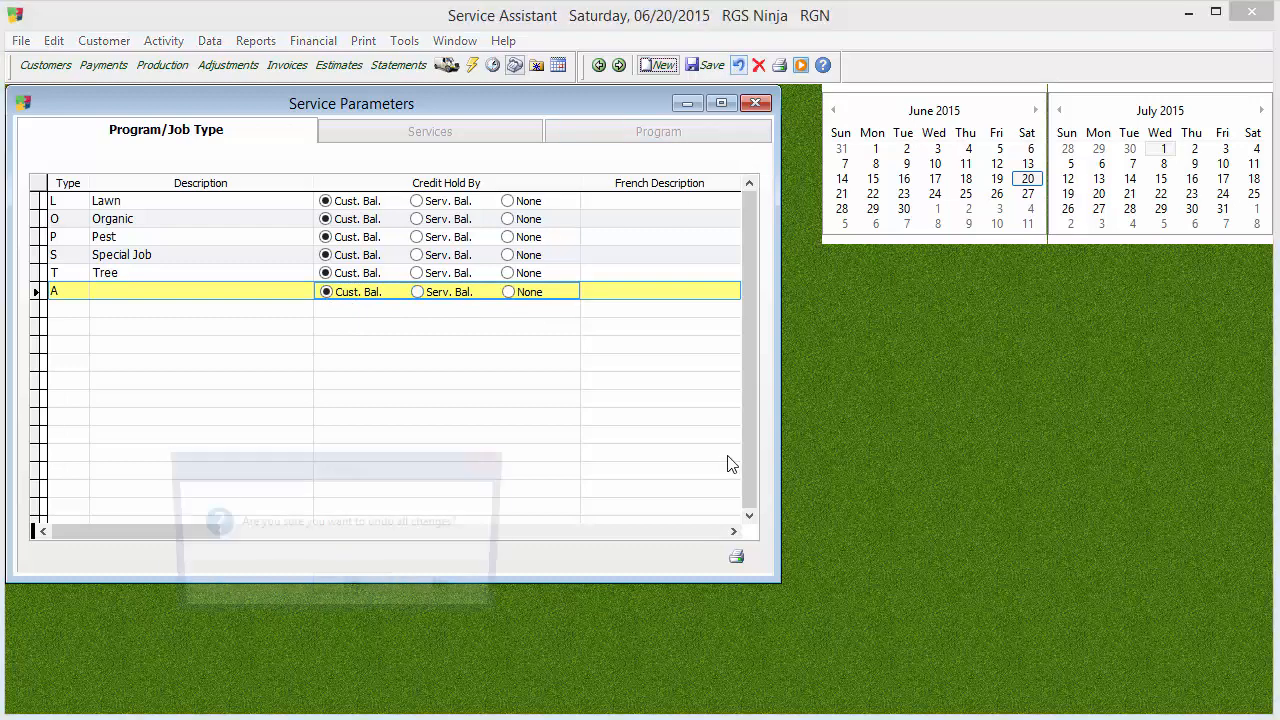
click(354, 590)
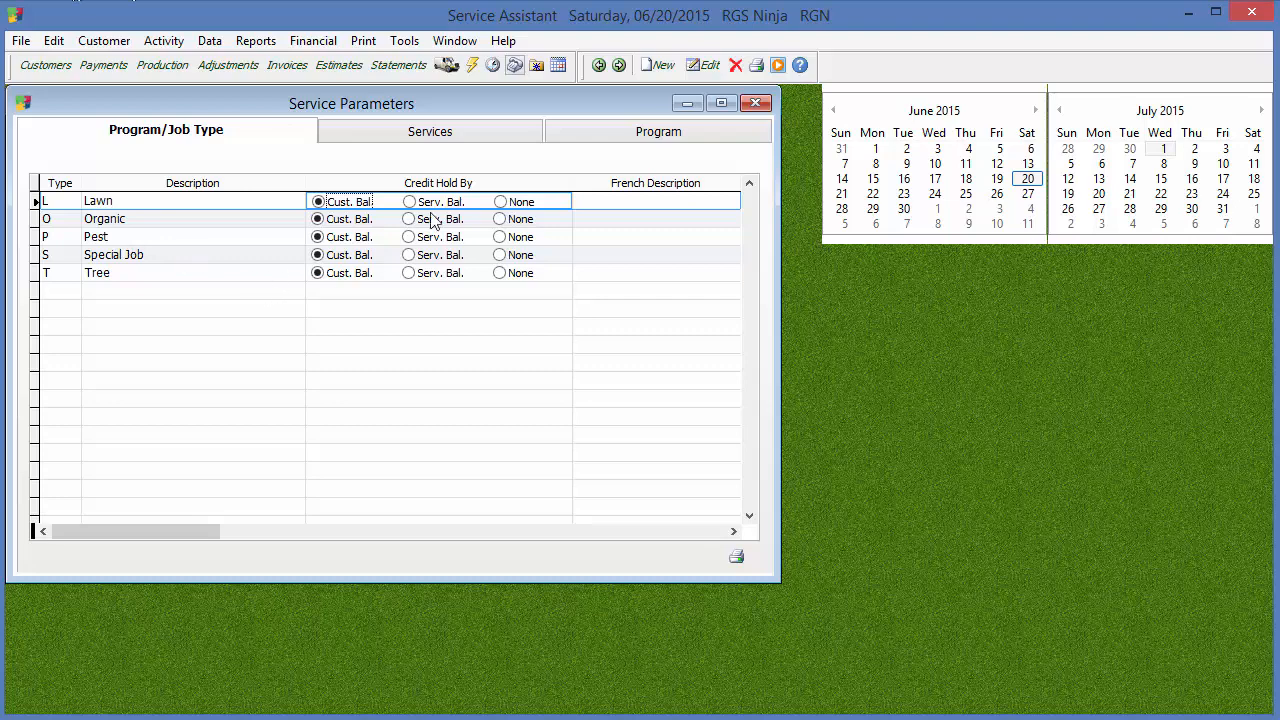
Create a new service with the service code F1 and the description "Fert. 1"
click(491, 140)
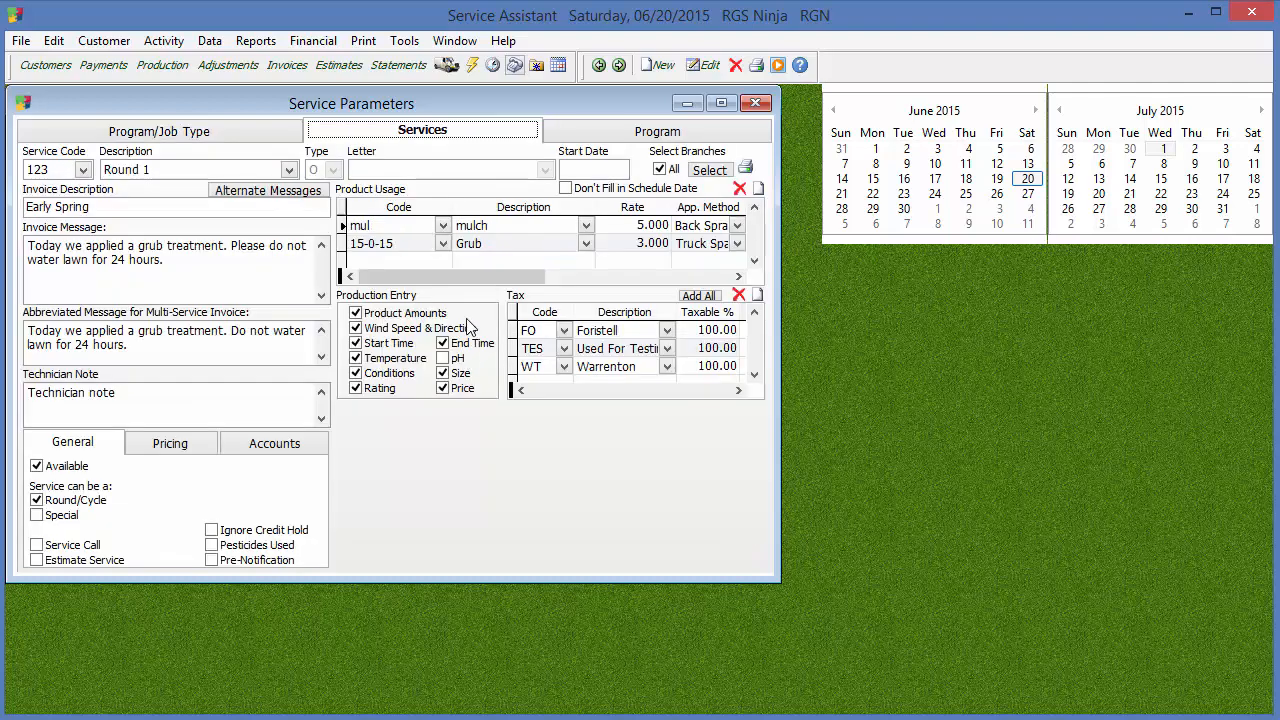
click(664, 65)
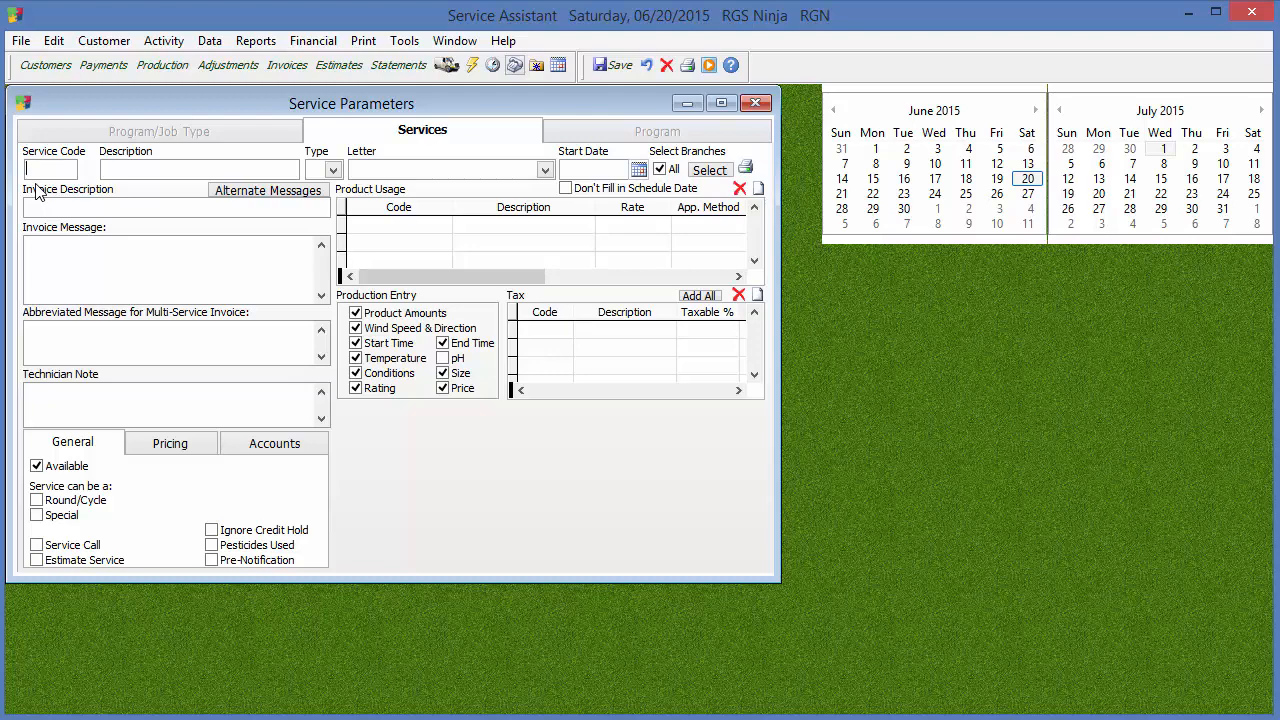
text(R)
text(1)
click(140, 169)
text(Fert. 1)
key(Tab)
Set the service's invoice description to "Pre-Emergent (First Round of the season)" and its type to L (Lawn)
drag(117, 209, 25, 207)
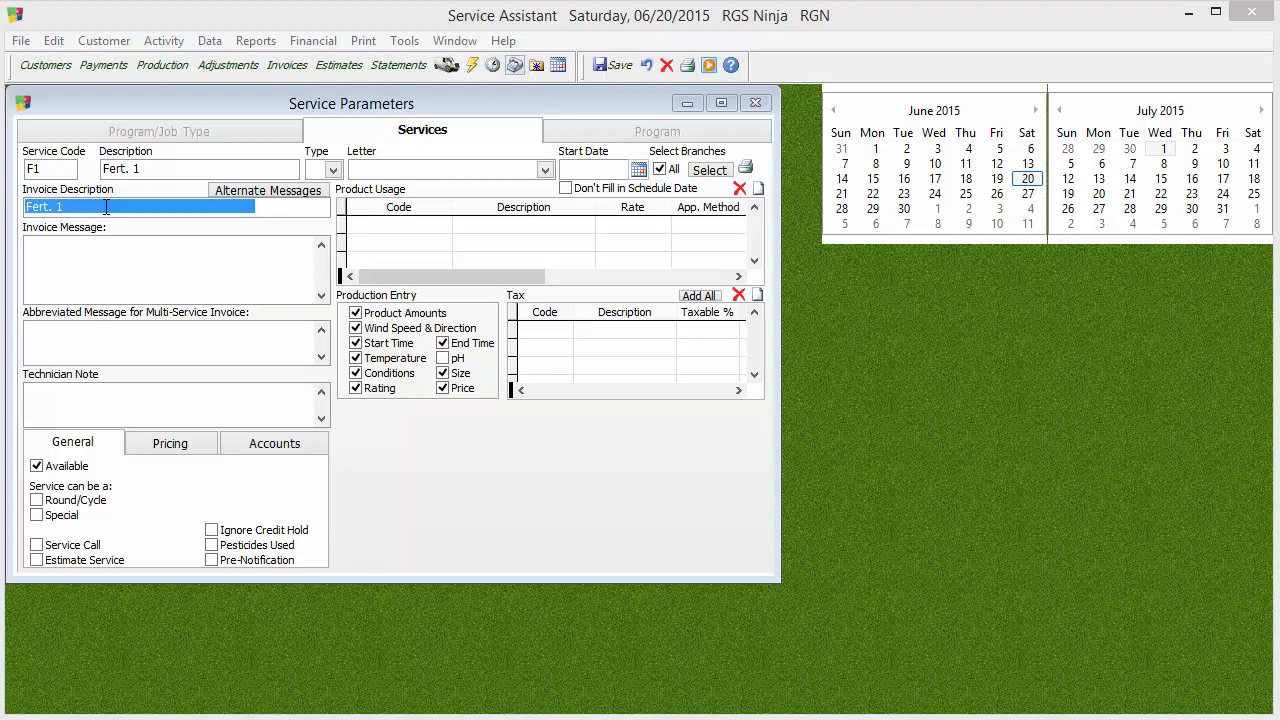
drag(95, 211, 25, 211)
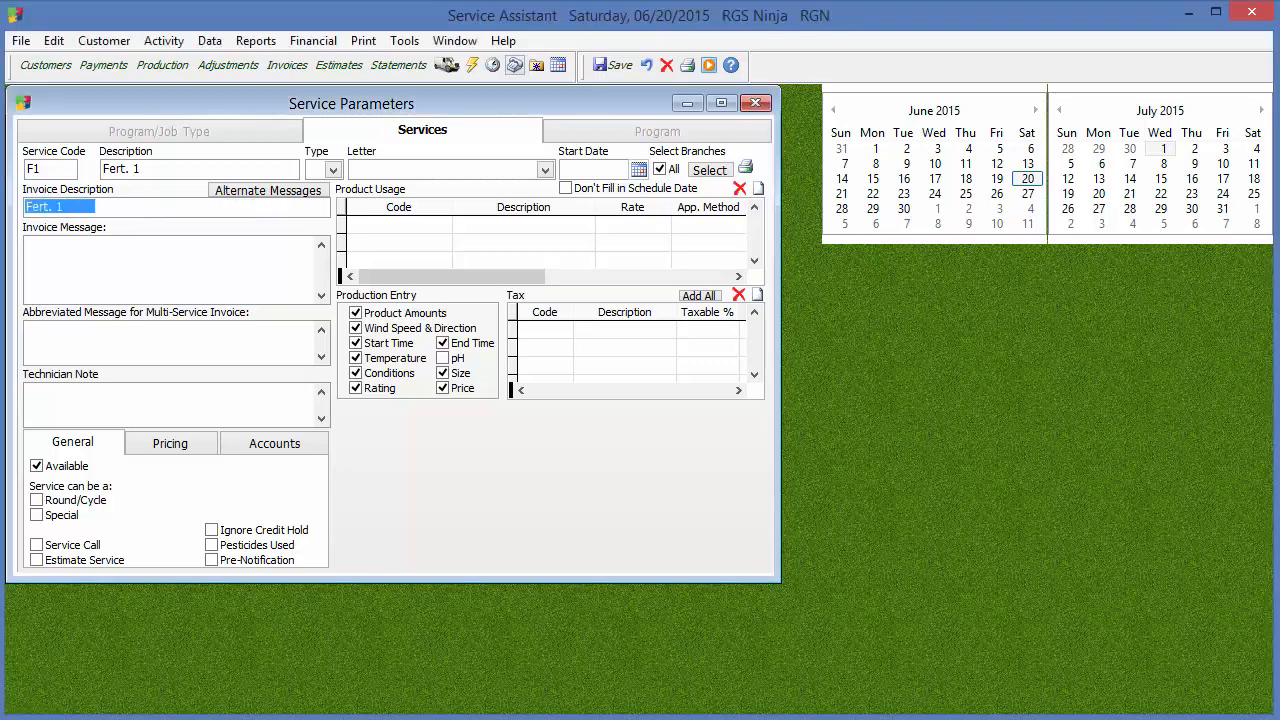
text(Pre-)
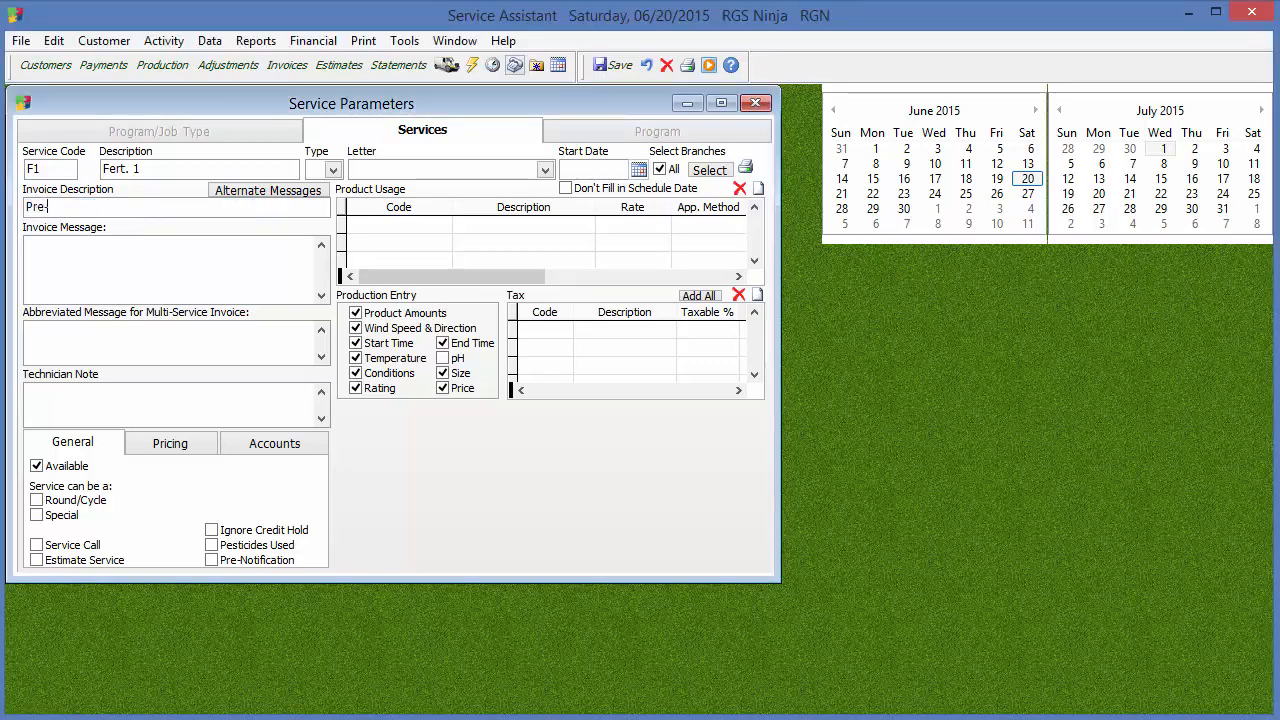
text(Emergent)
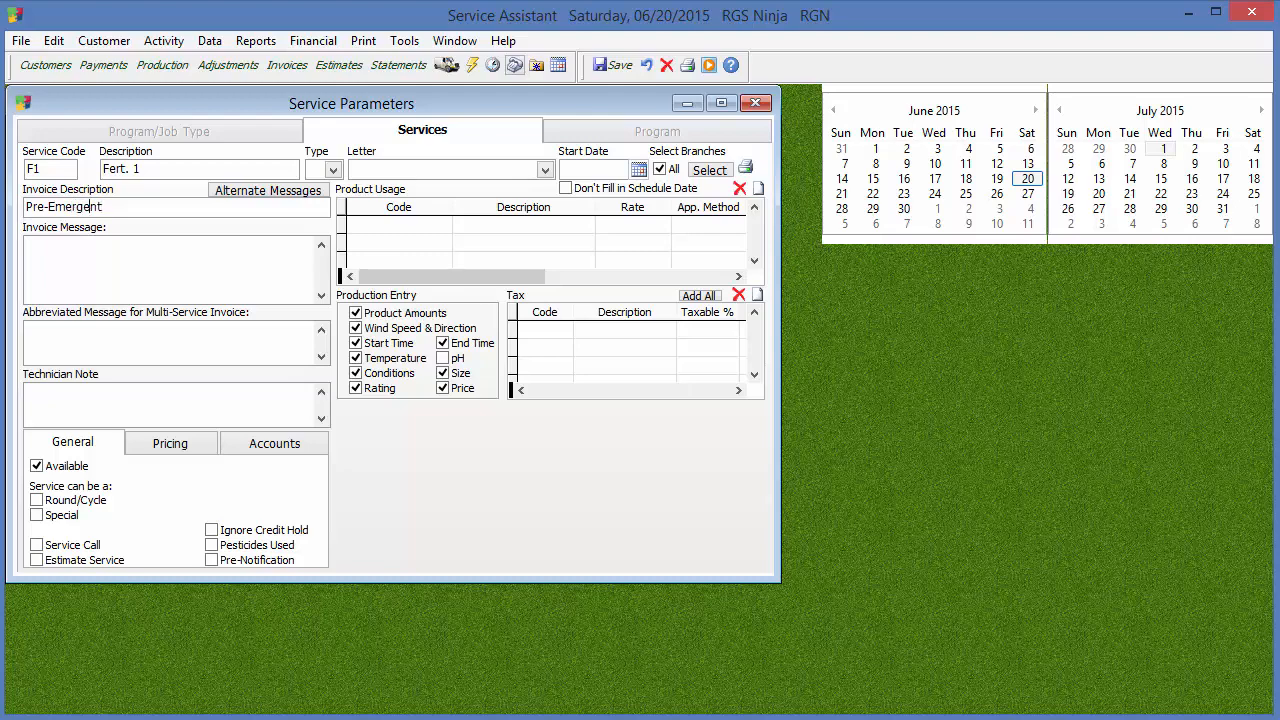
key(BackSpace)
key(BackSpace)
text(a)
key(BackSpace)
text(en)
text((First Round of the season)
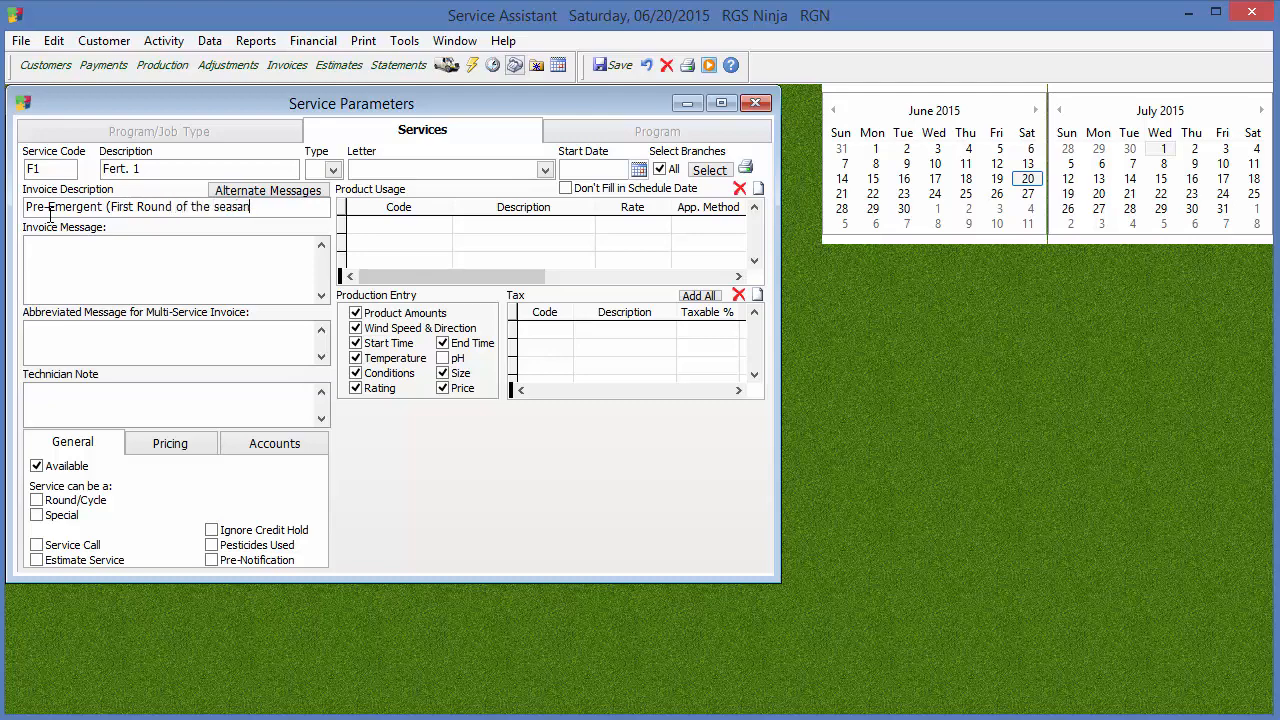
key(BackSpace)
key(BackSpace)
text(on))
click(333, 172)
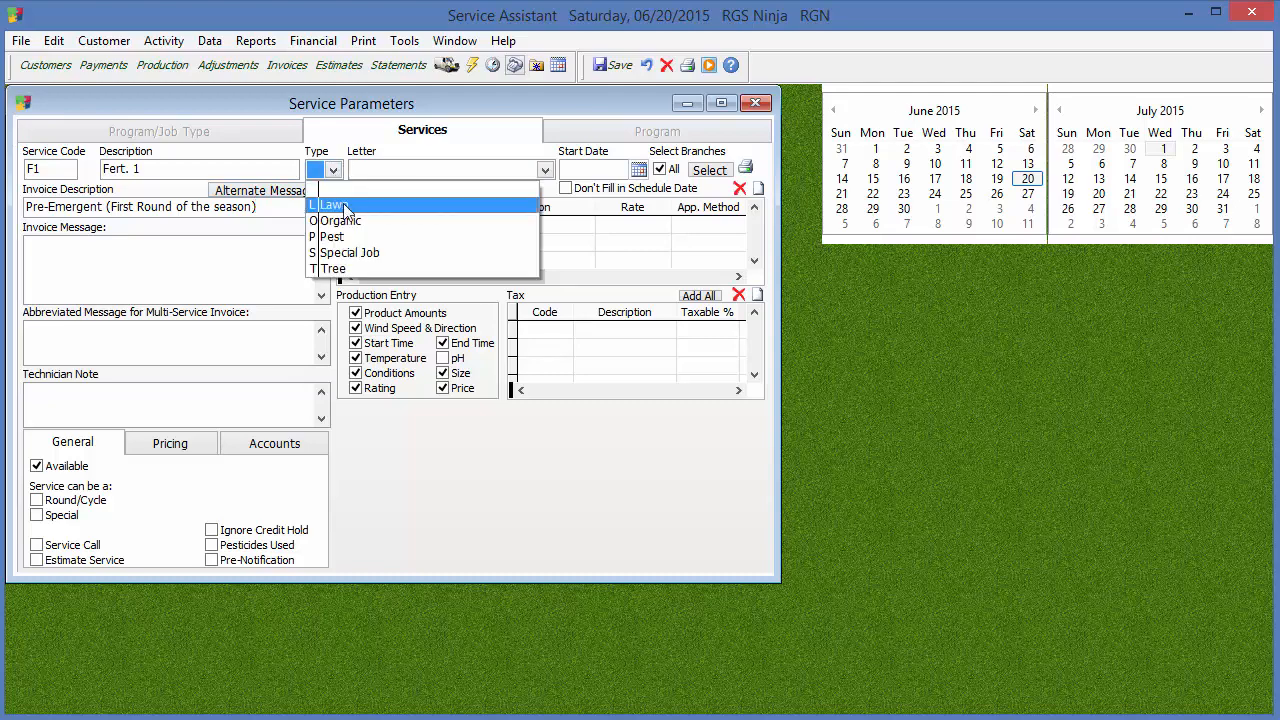
click(333, 205)
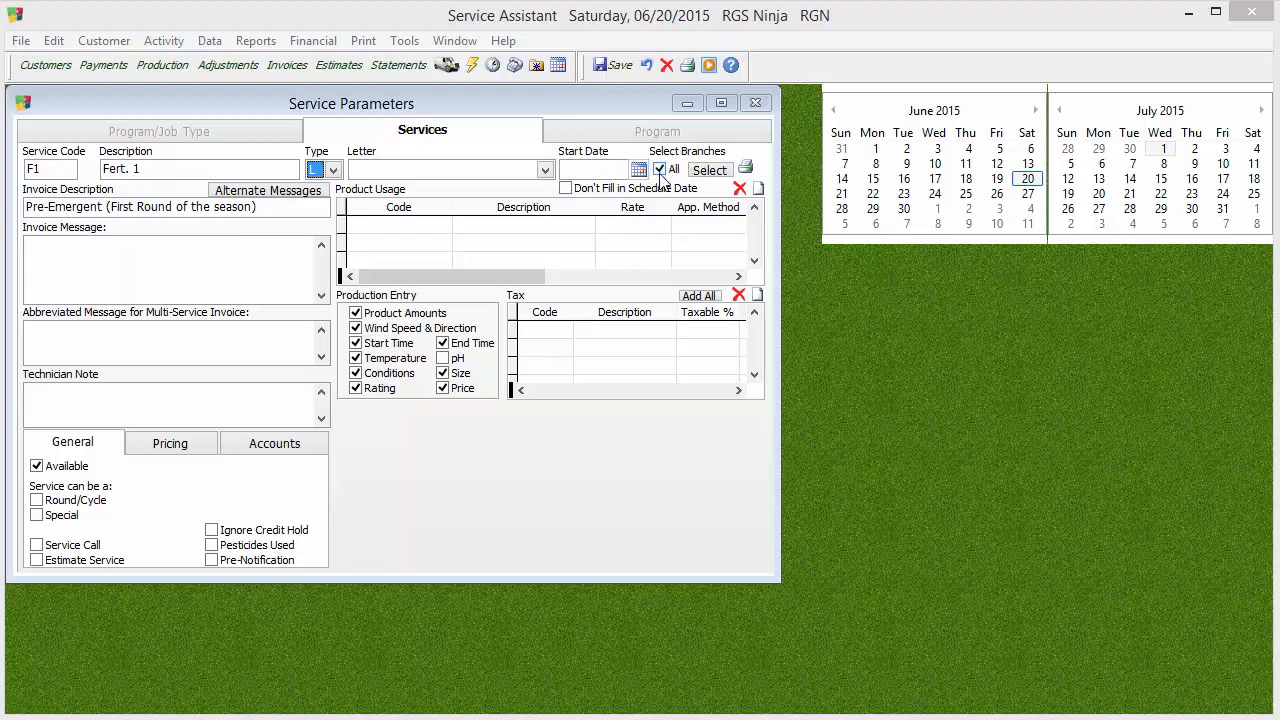
Review which branches are included for the service and leave the branch selection without changes
click(702, 172)
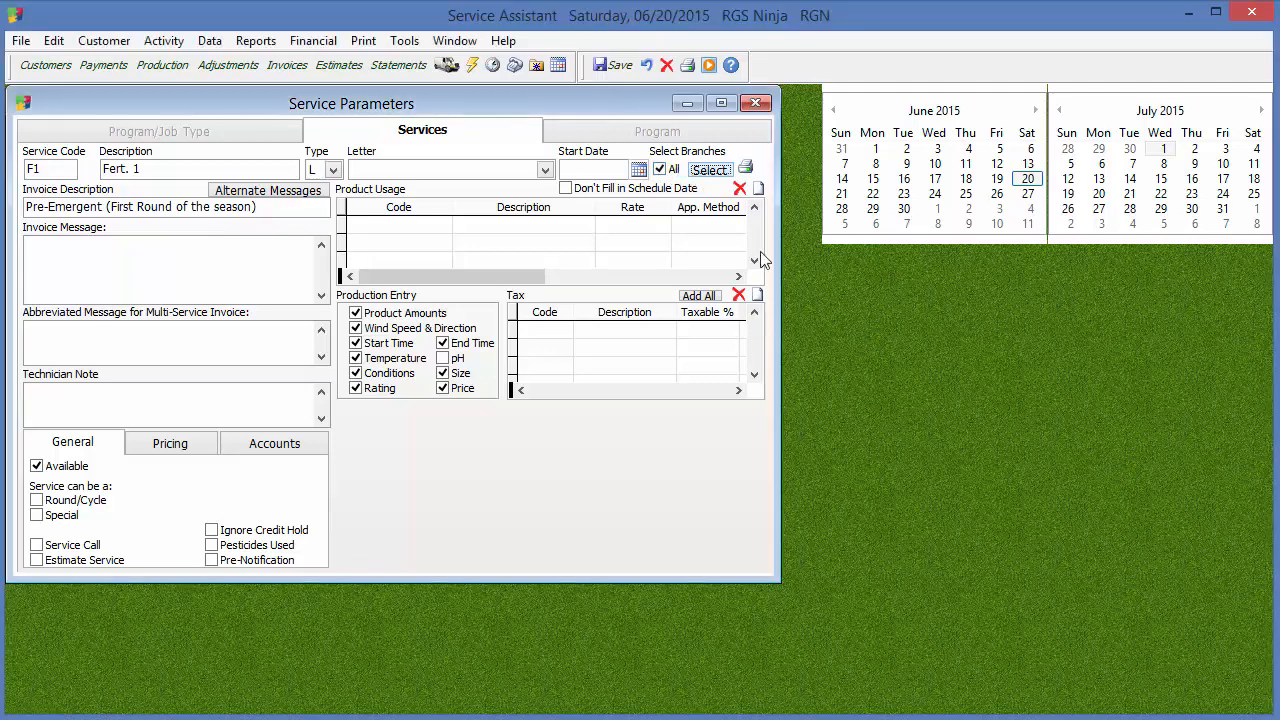
click(710, 172)
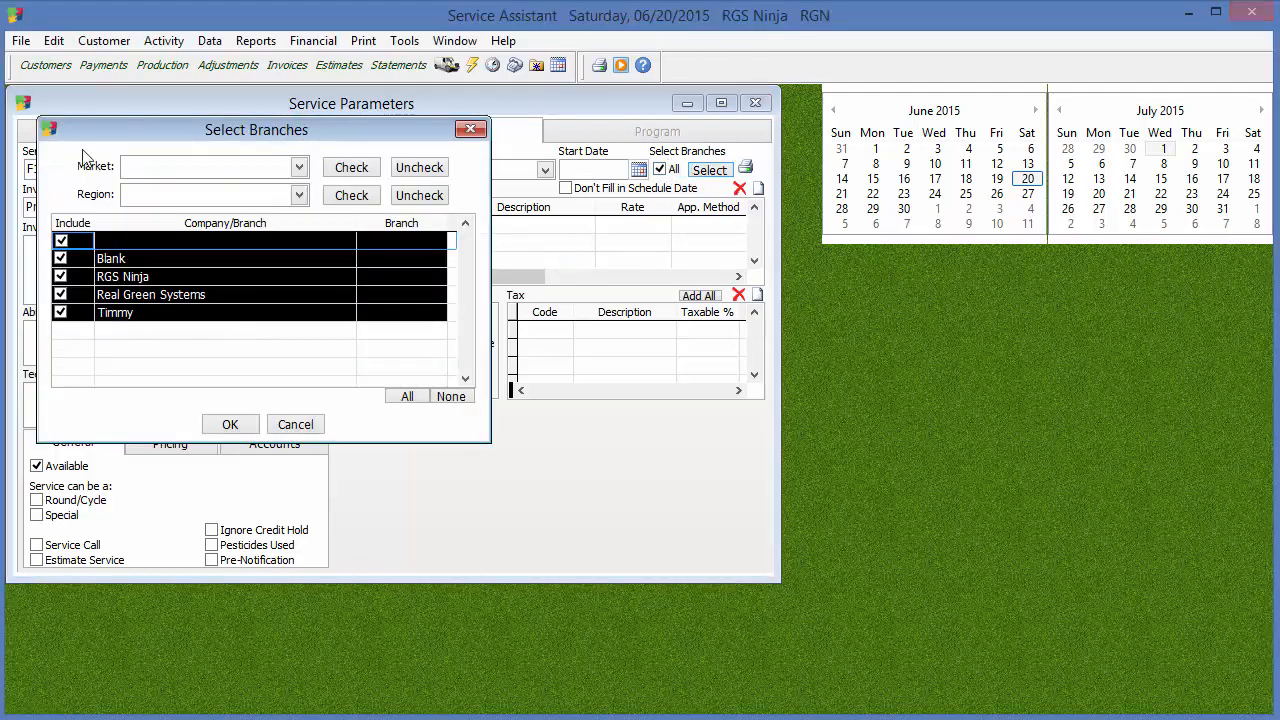
click(298, 424)
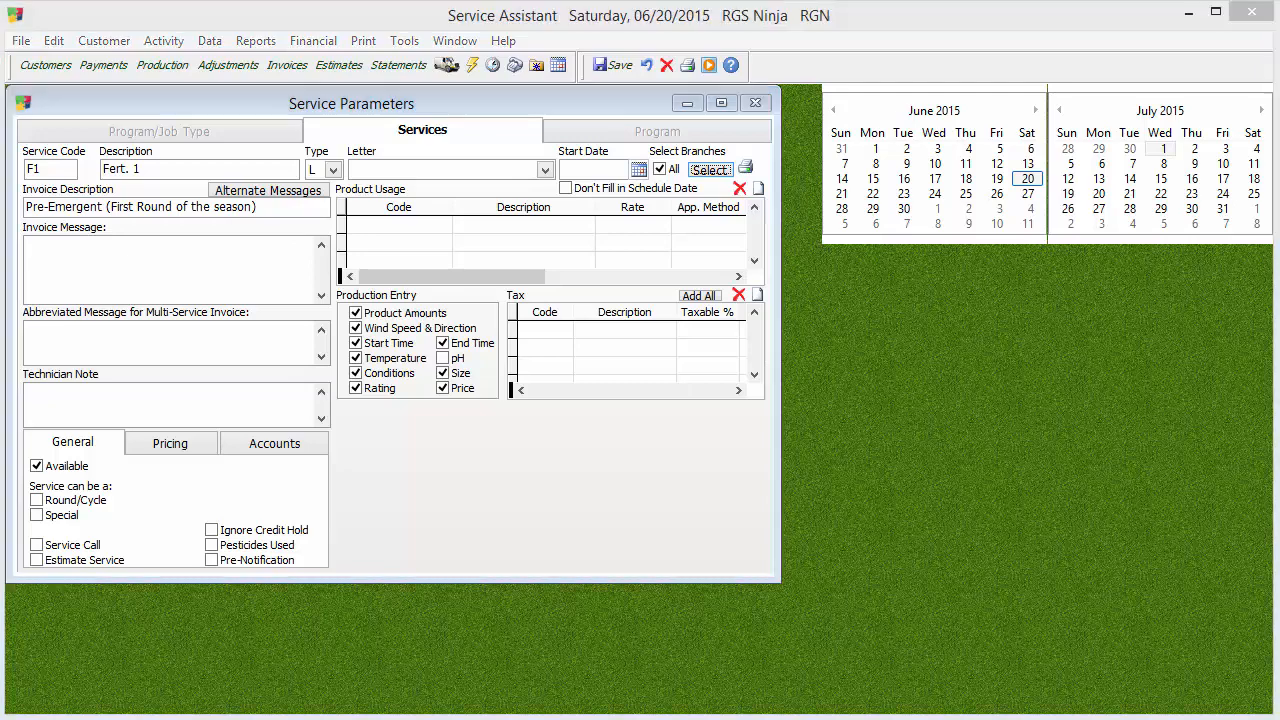
Add the product SU, Surflan (pre-emergence), to the service's product usage
click(436, 227)
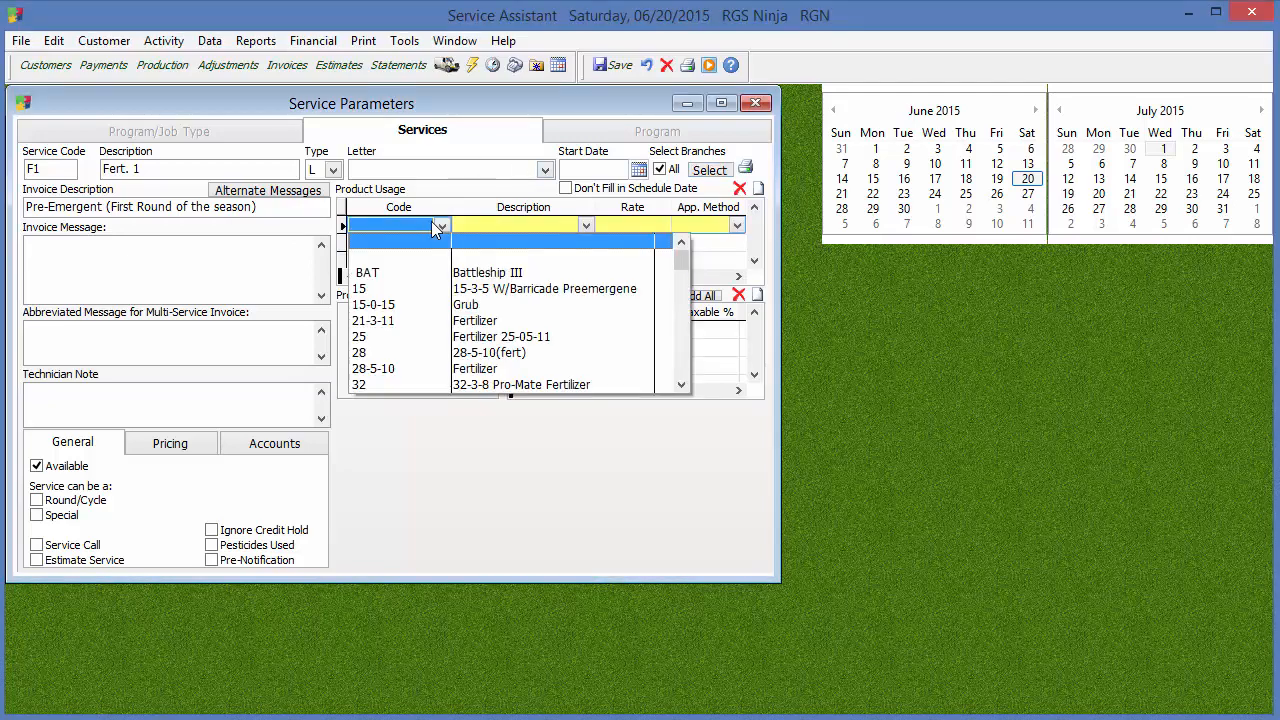
scroll(687, 366, down, 5)
scroll(687, 364, down, 6)
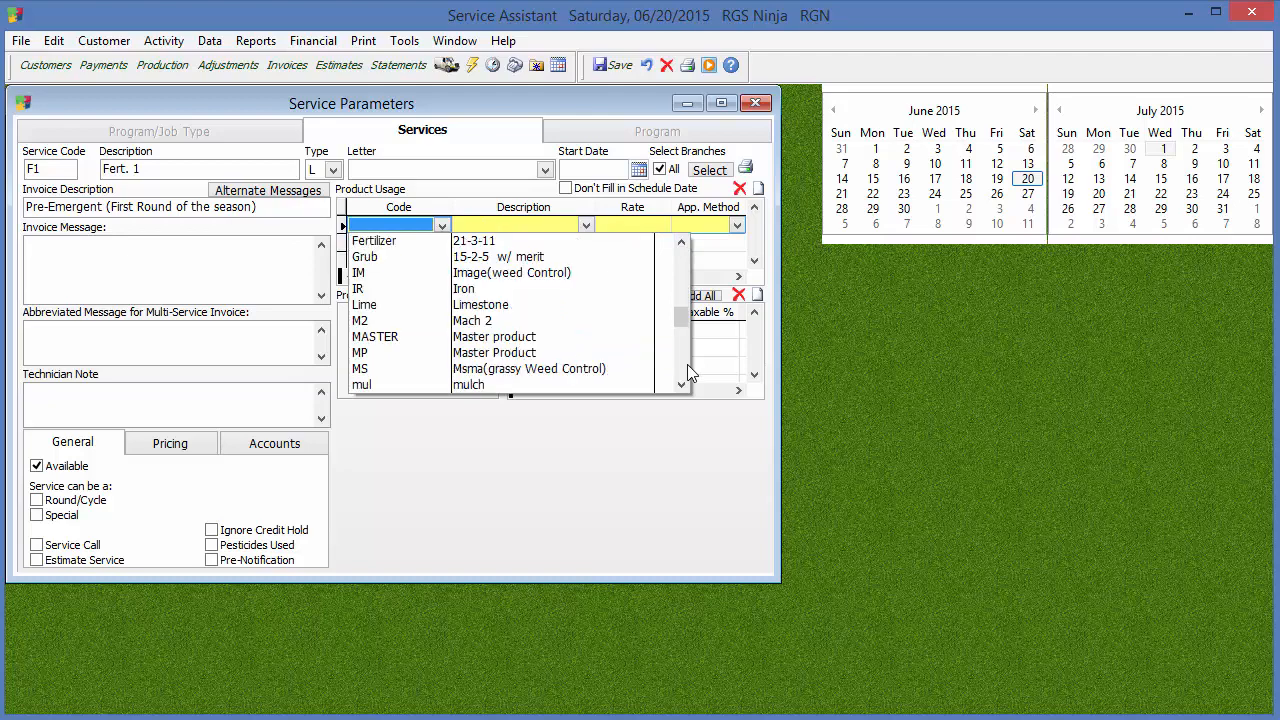
scroll(687, 364, down, 3)
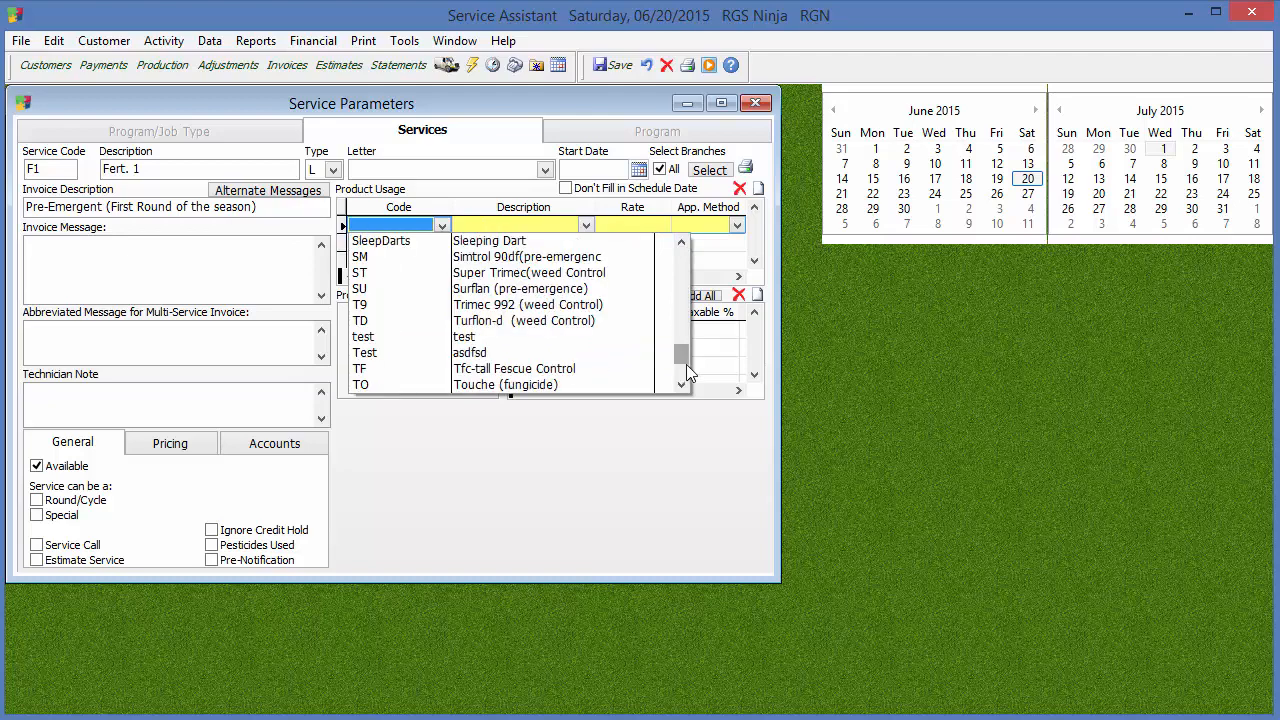
click(657, 290)
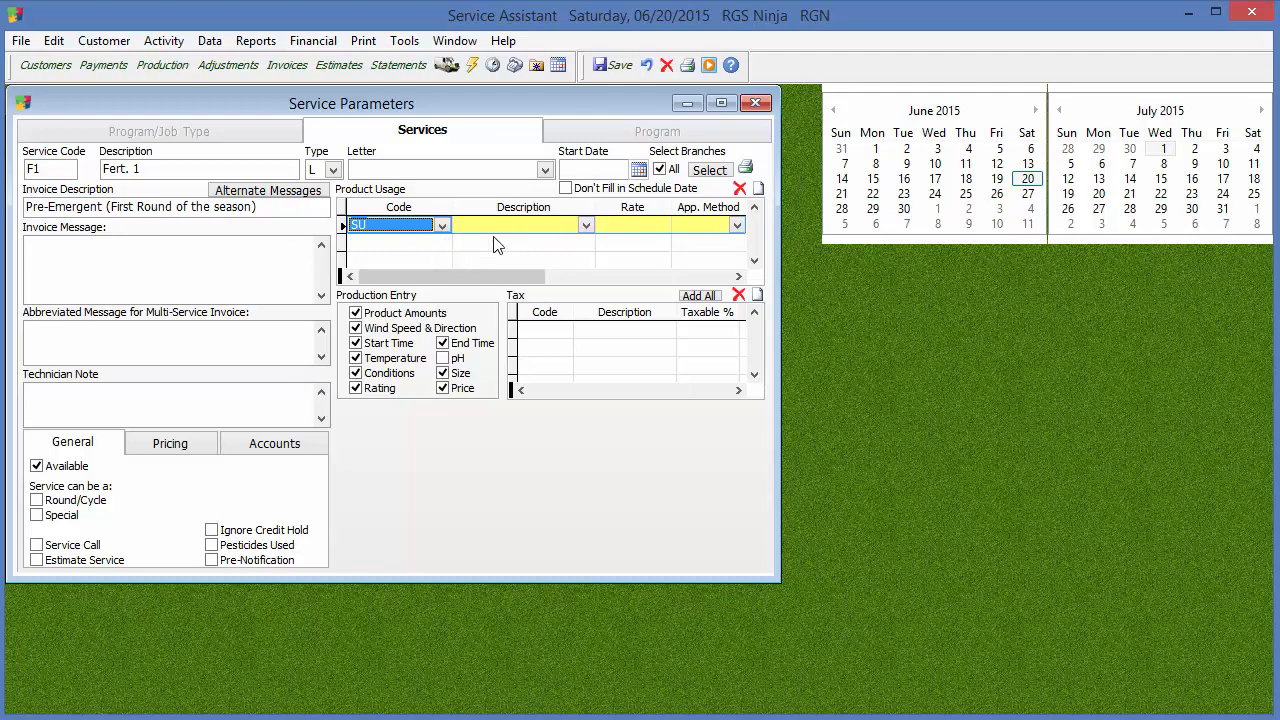
Set the Surflan usage rate to 10.000, consulting the Production Entry window's product amount column and closing that window
click(660, 224)
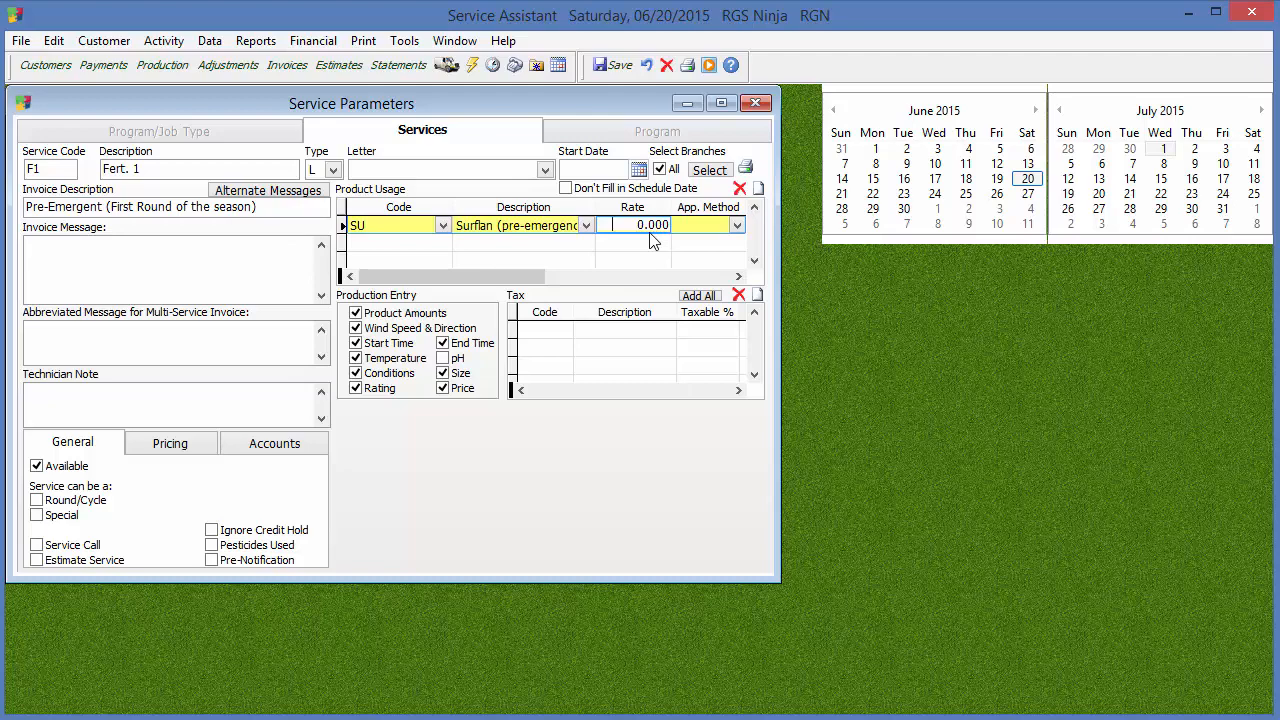
click(165, 65)
drag(632, 129, 1064, 263)
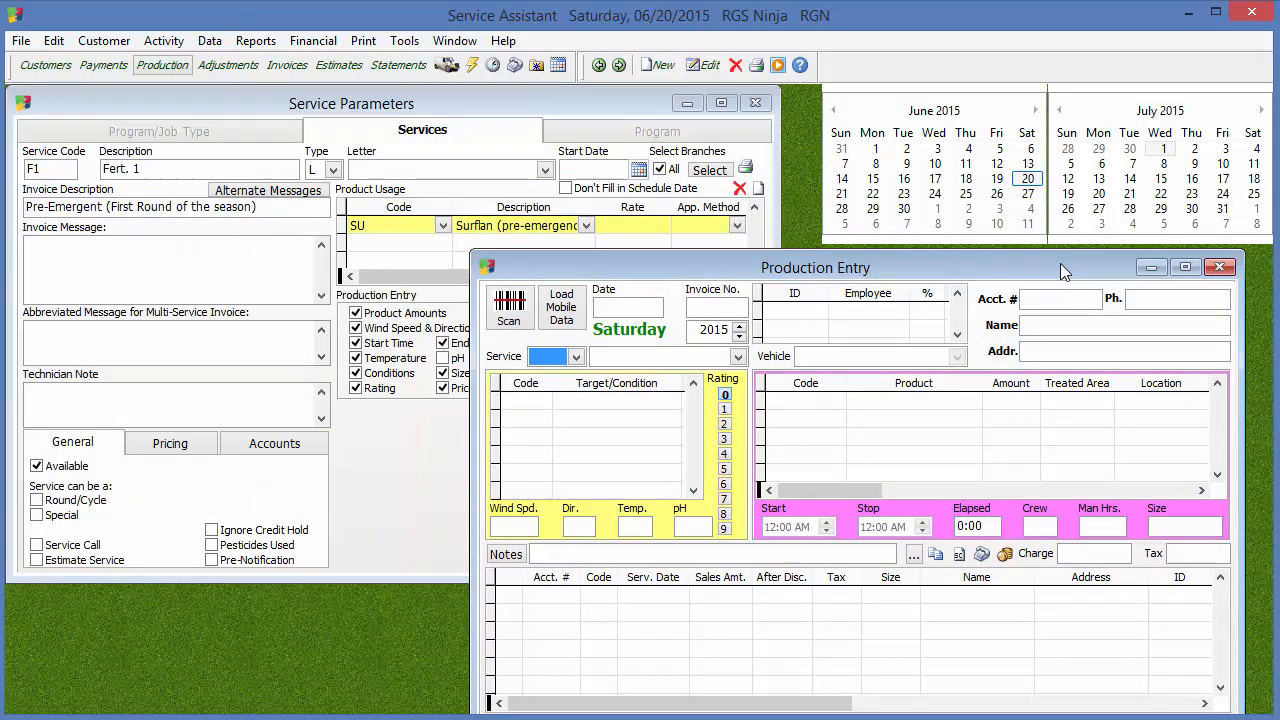
click(640, 225)
text(120,0.000)
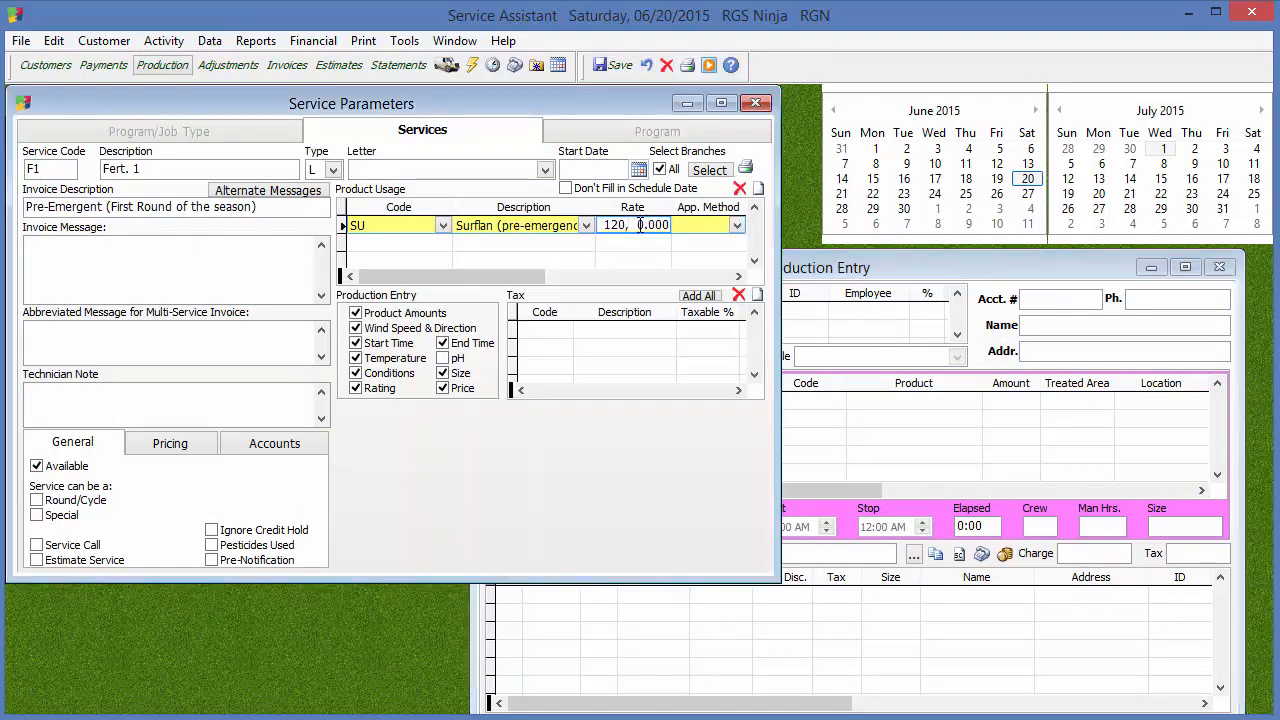
key(BackSpace)
key(BackSpace)
click(1014, 268)
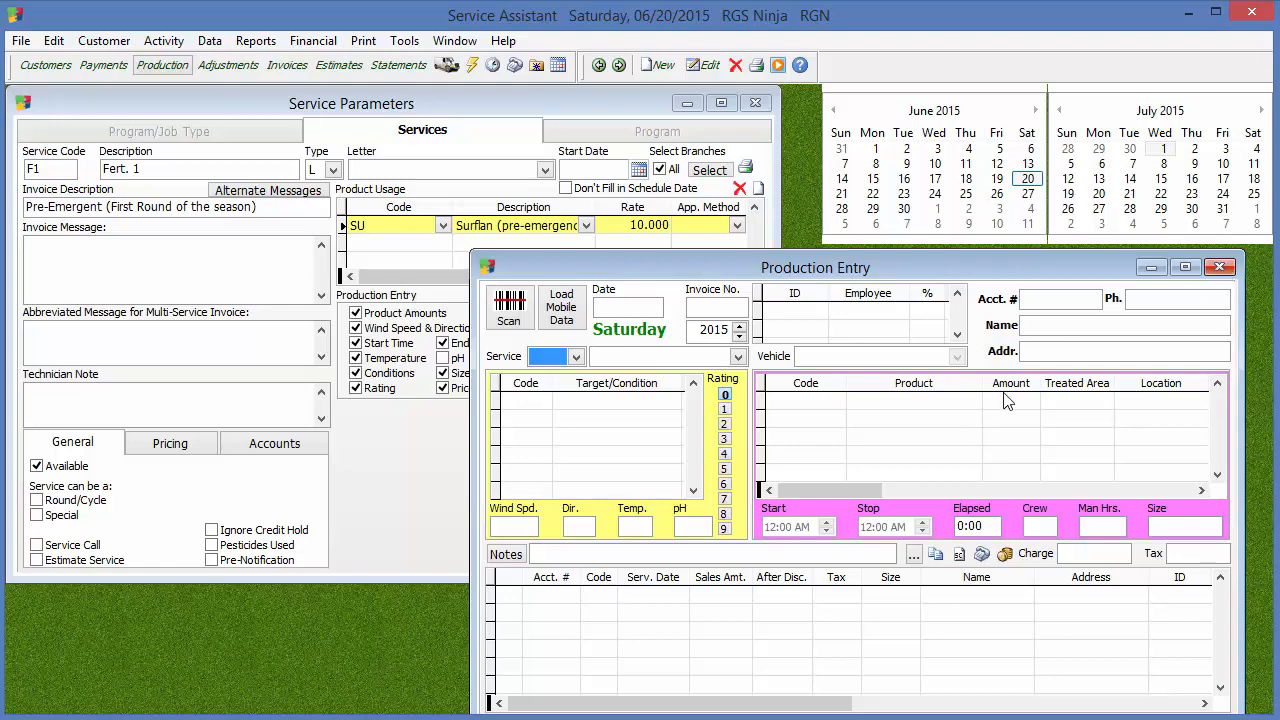
click(1220, 267)
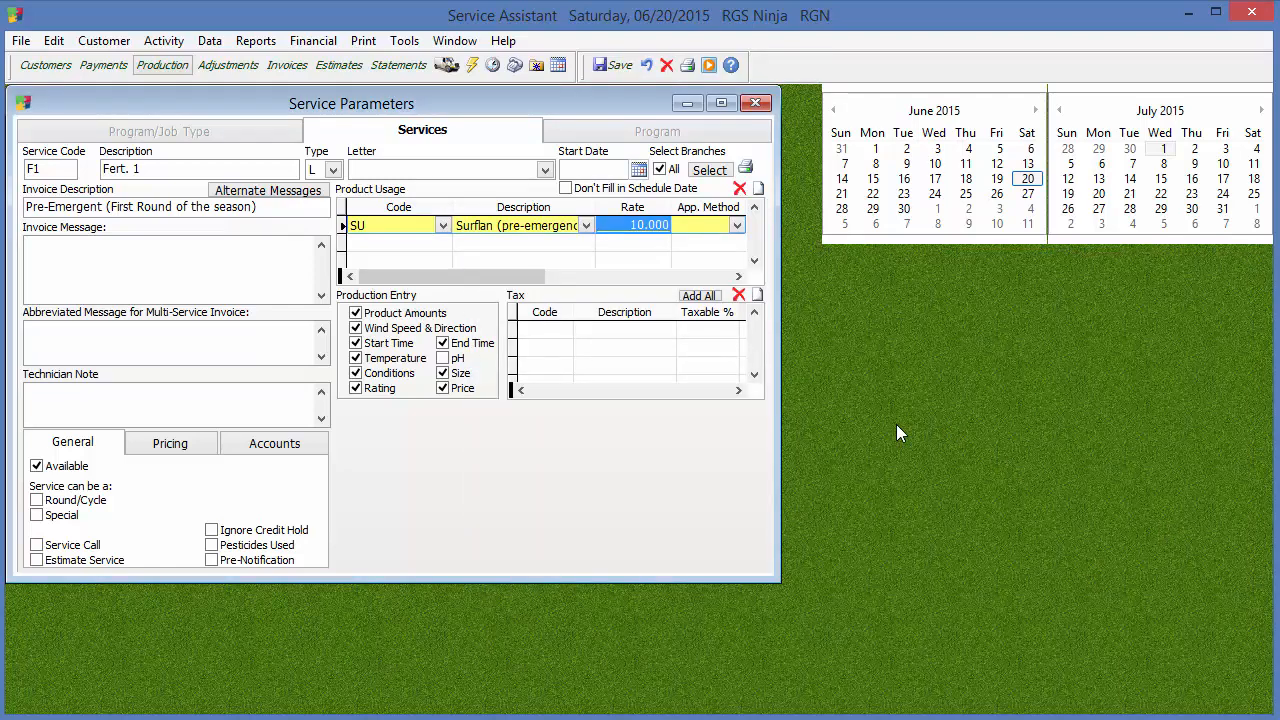
Examine the available application methods and where they are defined in the Products parameters, and close that window
click(712, 229)
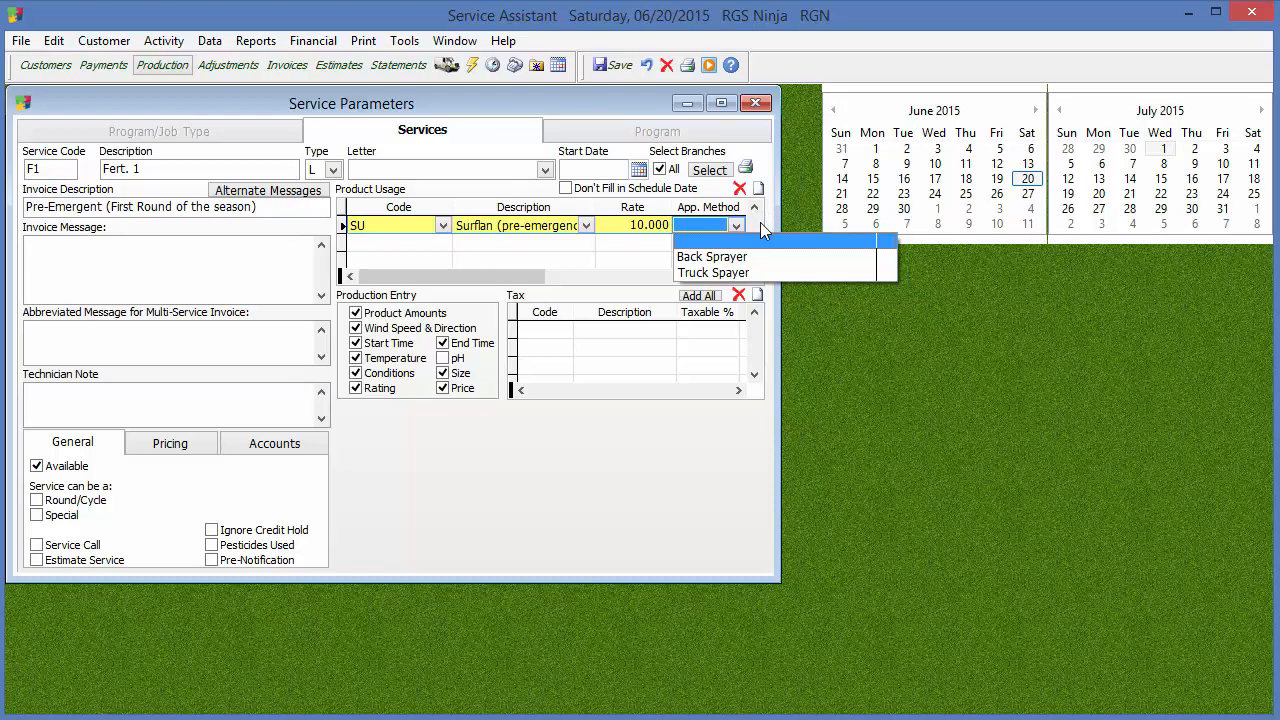
click(775, 198)
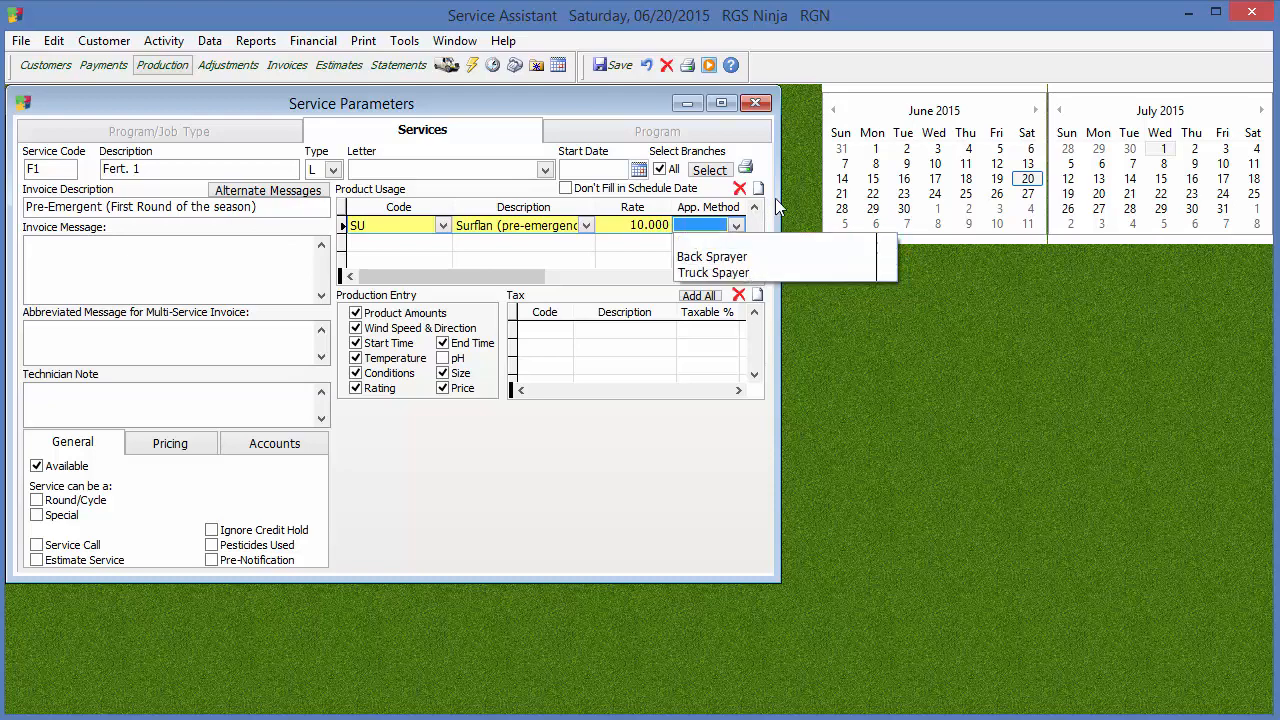
click(210, 45)
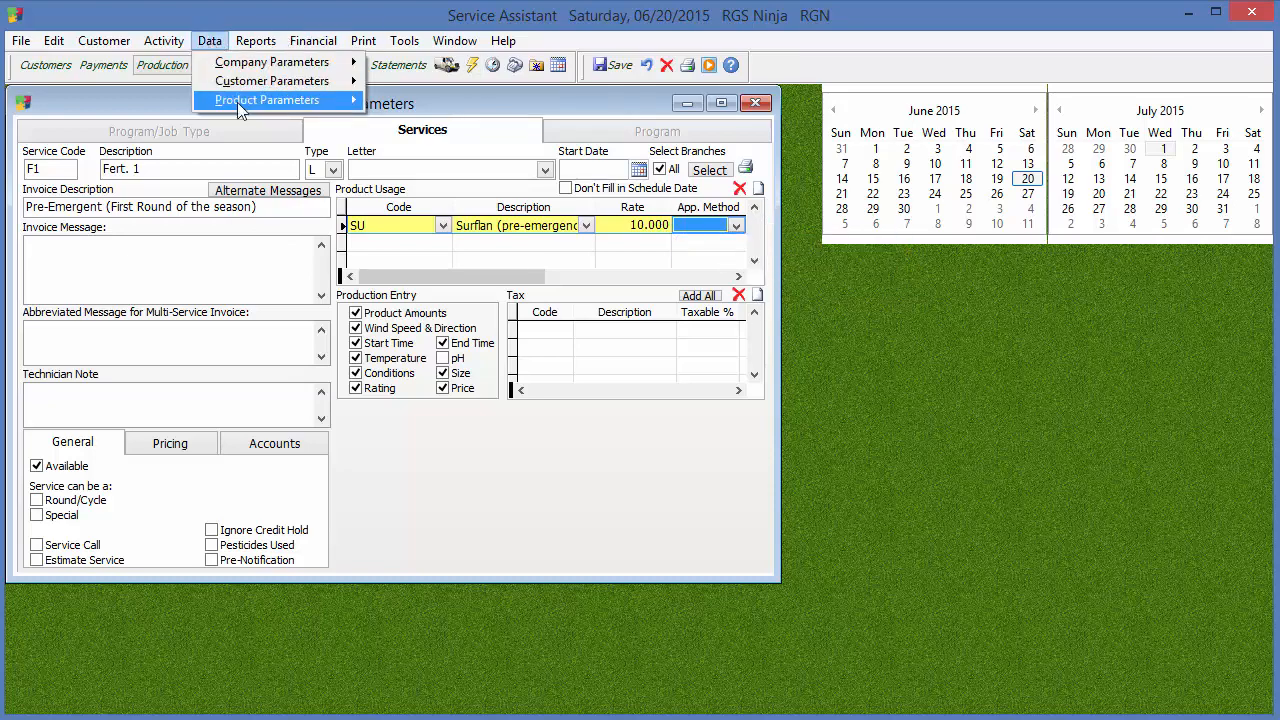
mouse_move(235, 101)
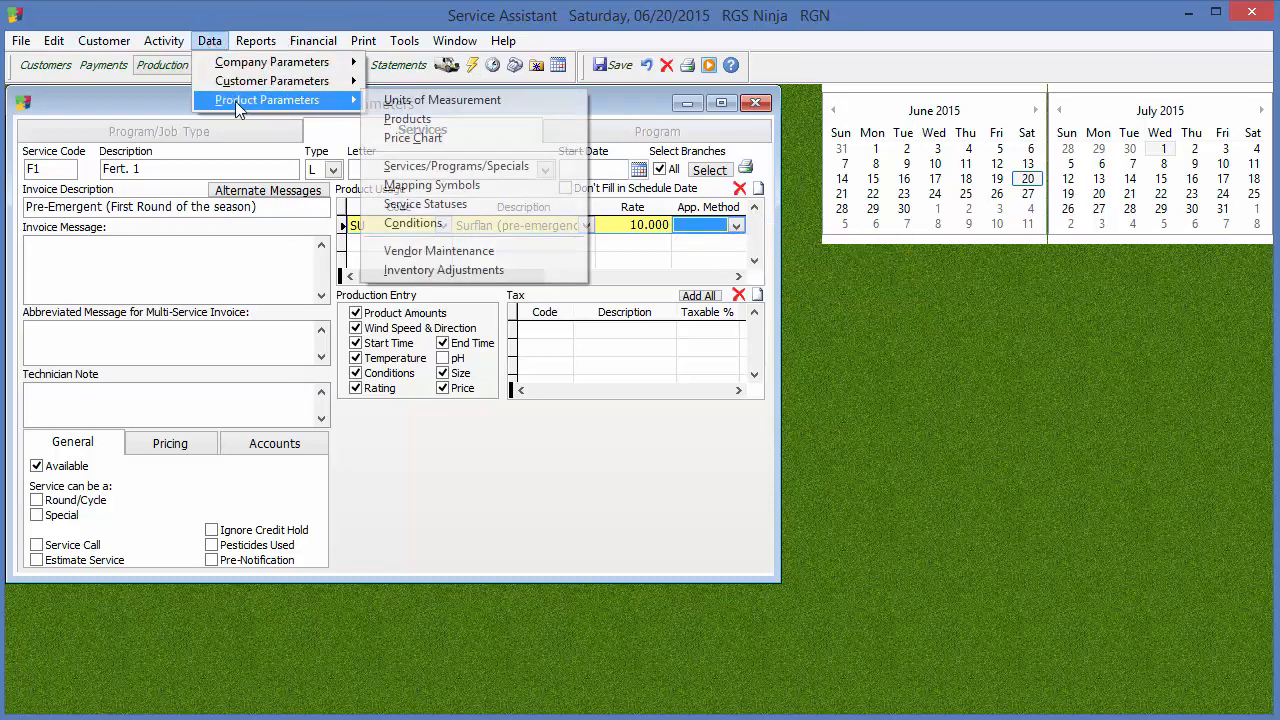
click(528, 121)
click(598, 163)
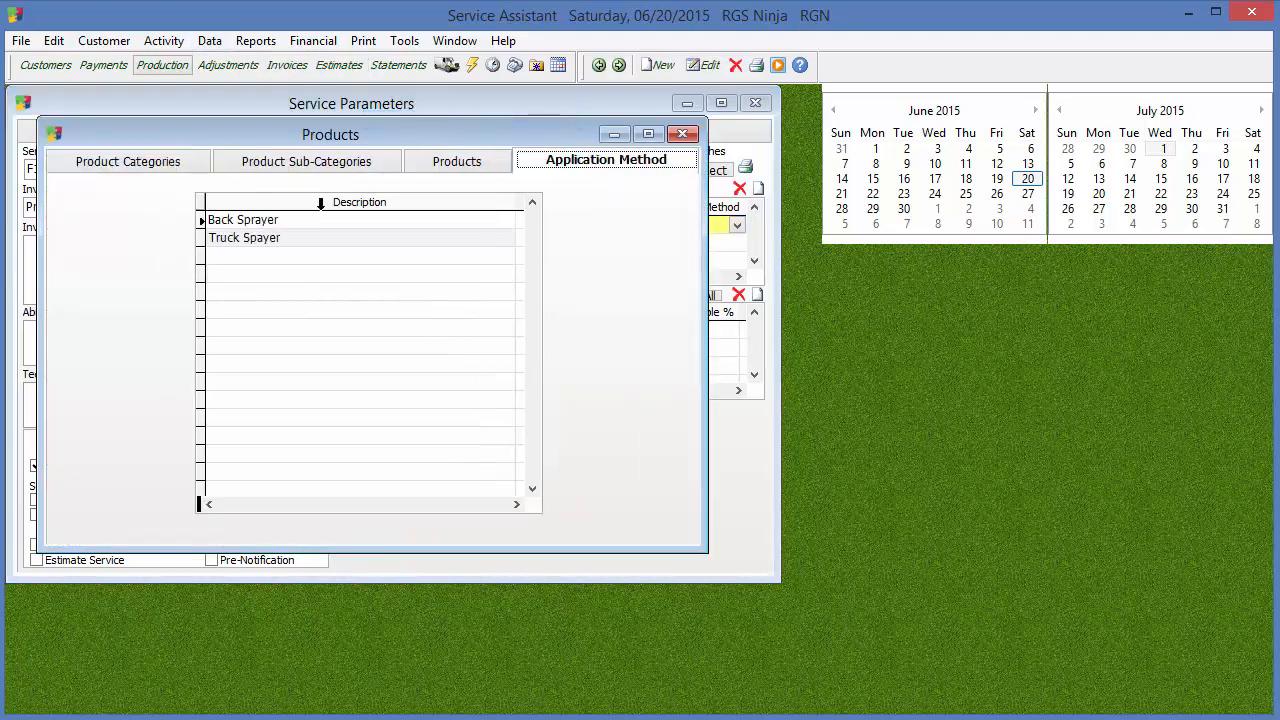
click(682, 133)
Review the application method choices for Surflan, leave the method blank and save the F1 service
click(713, 221)
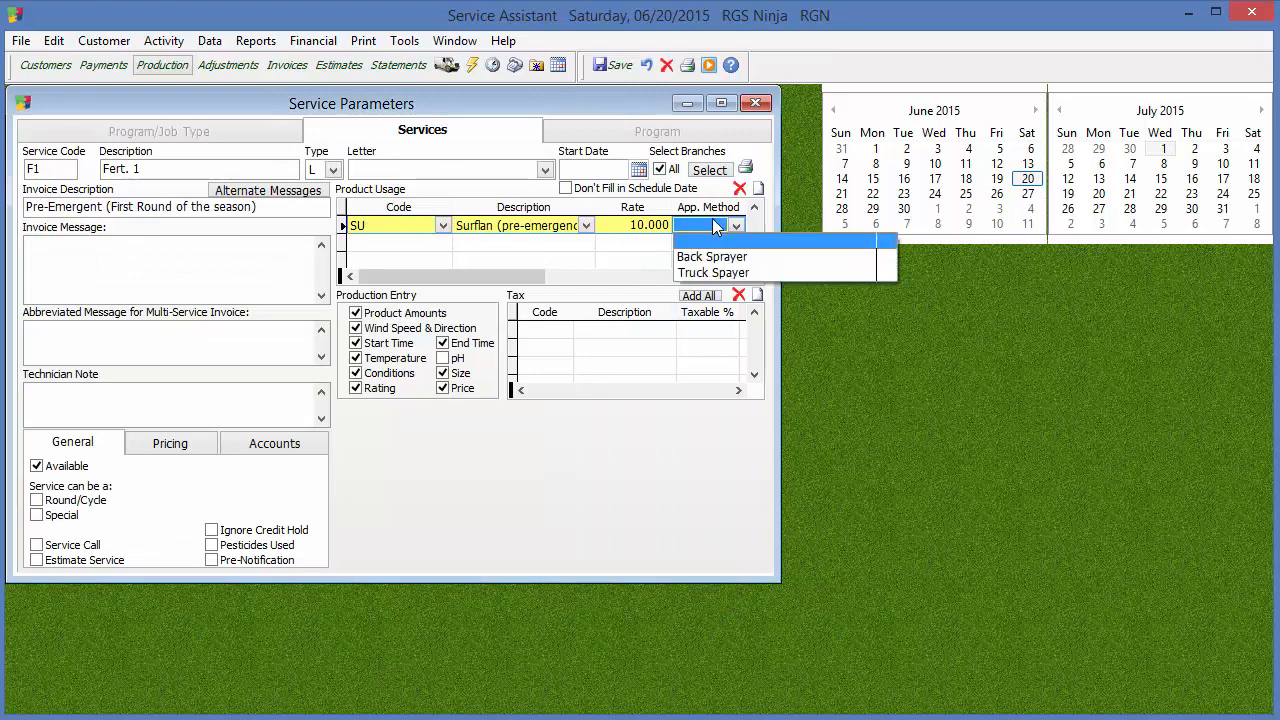
click(776, 213)
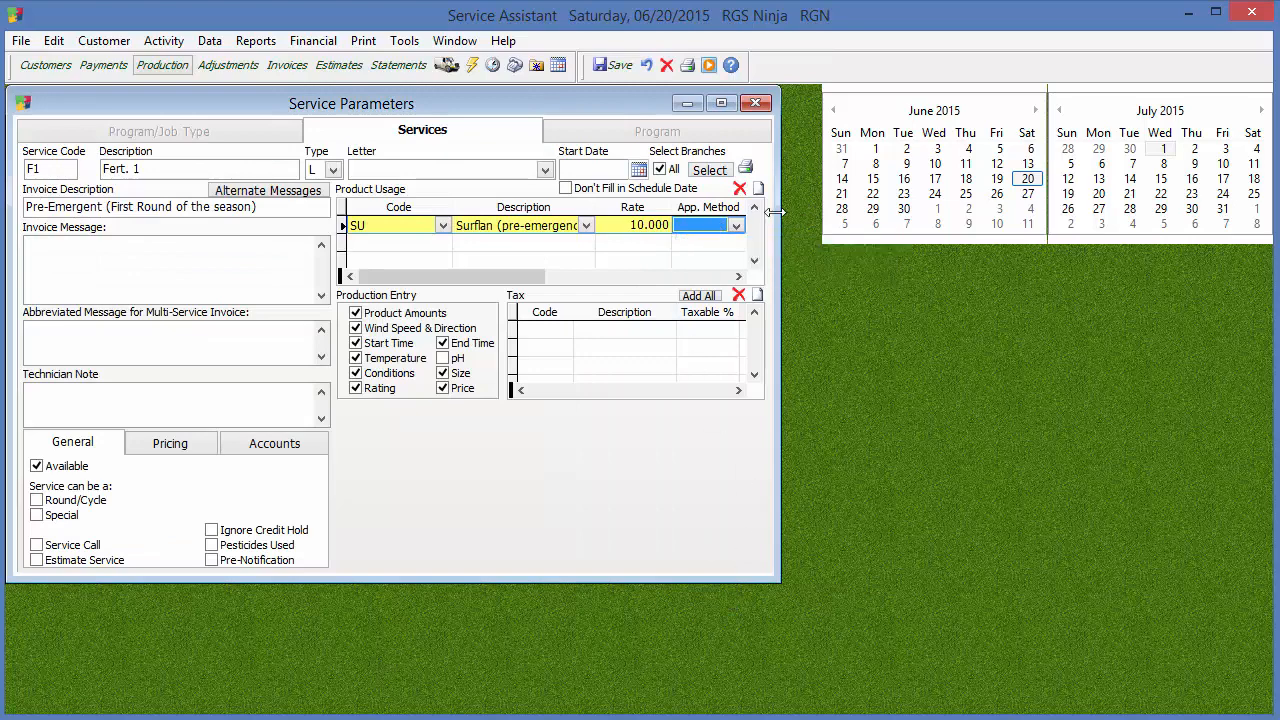
click(738, 276)
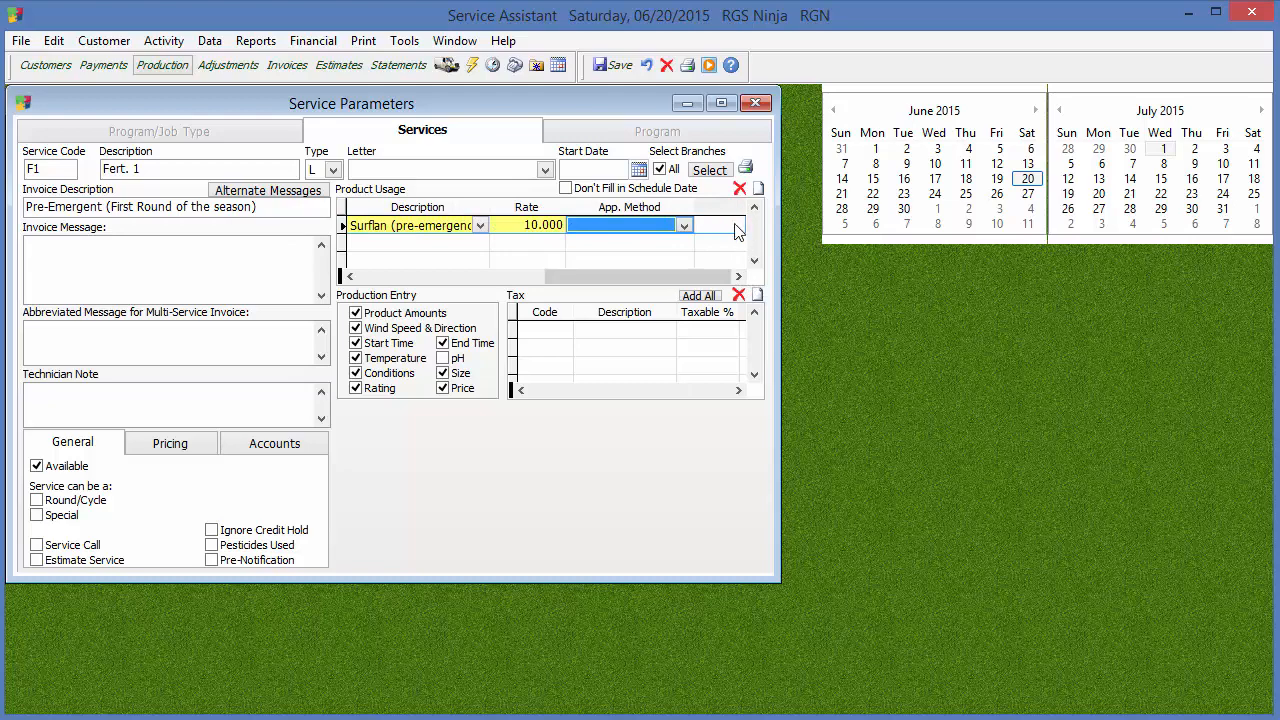
drag(600, 277, 410, 278)
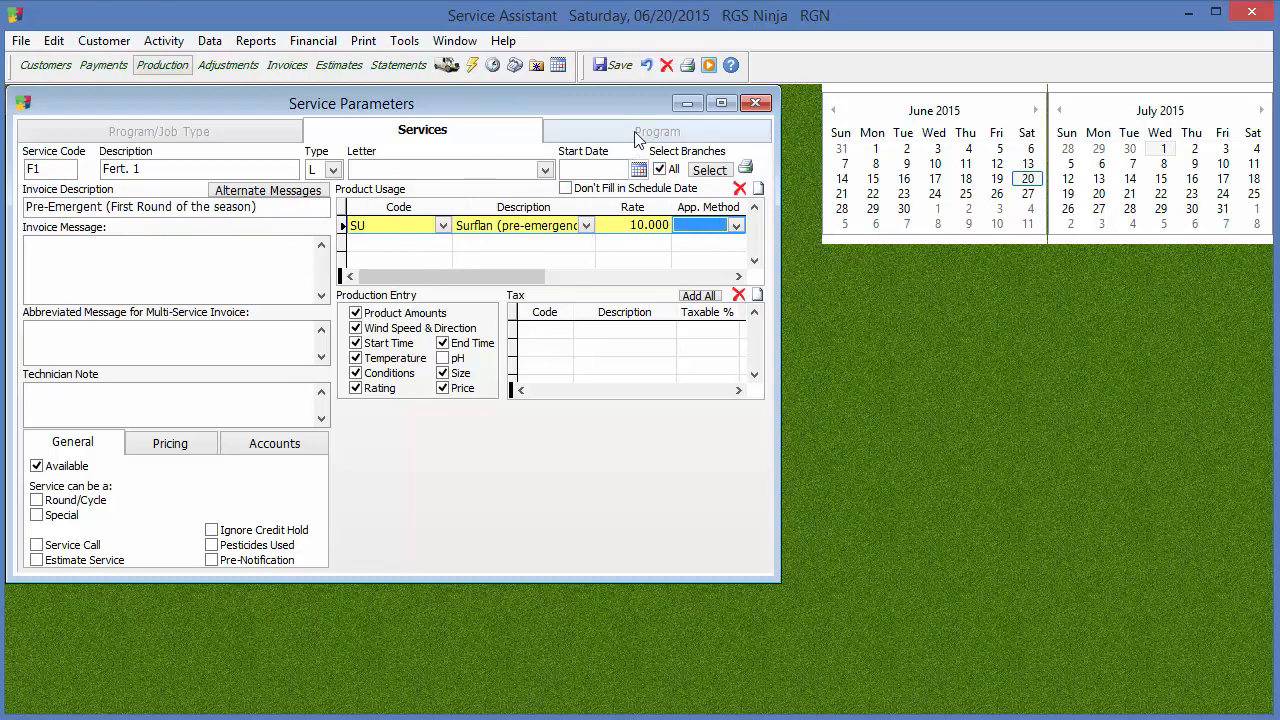
click(612, 65)
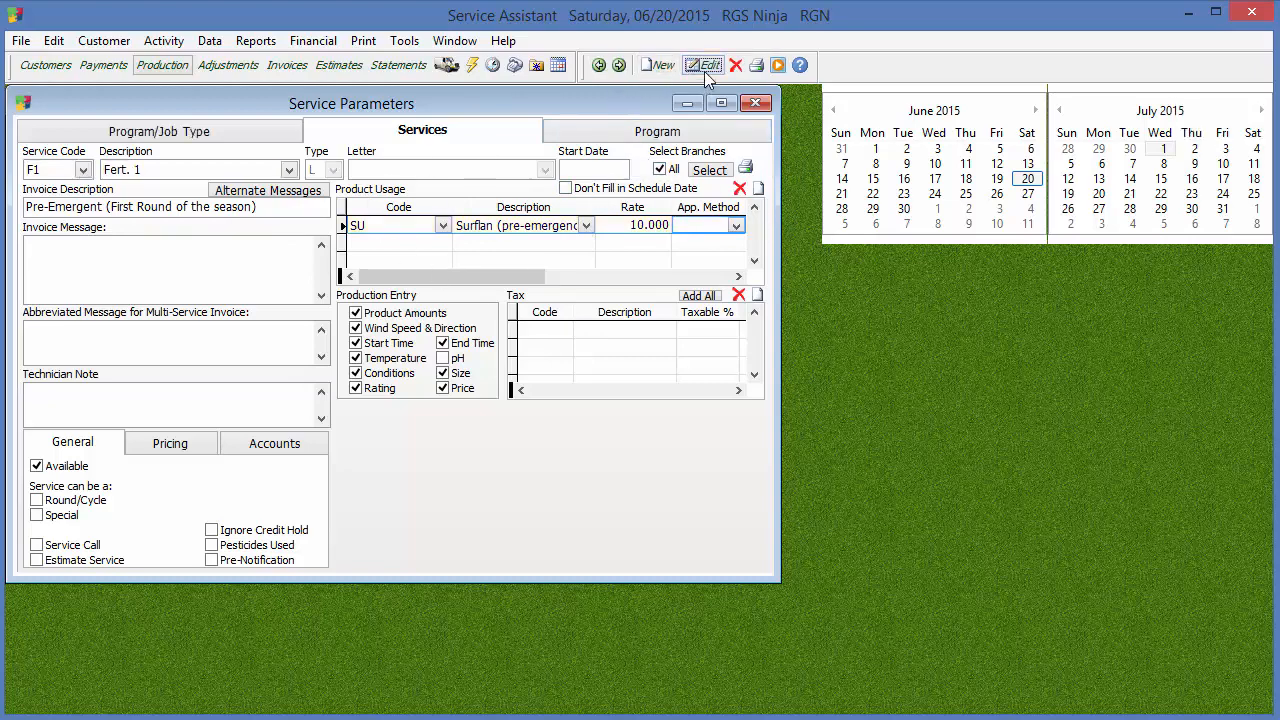
Reopen the F1 service for editing and add all available taxes to its tax list
click(705, 70)
click(510, 226)
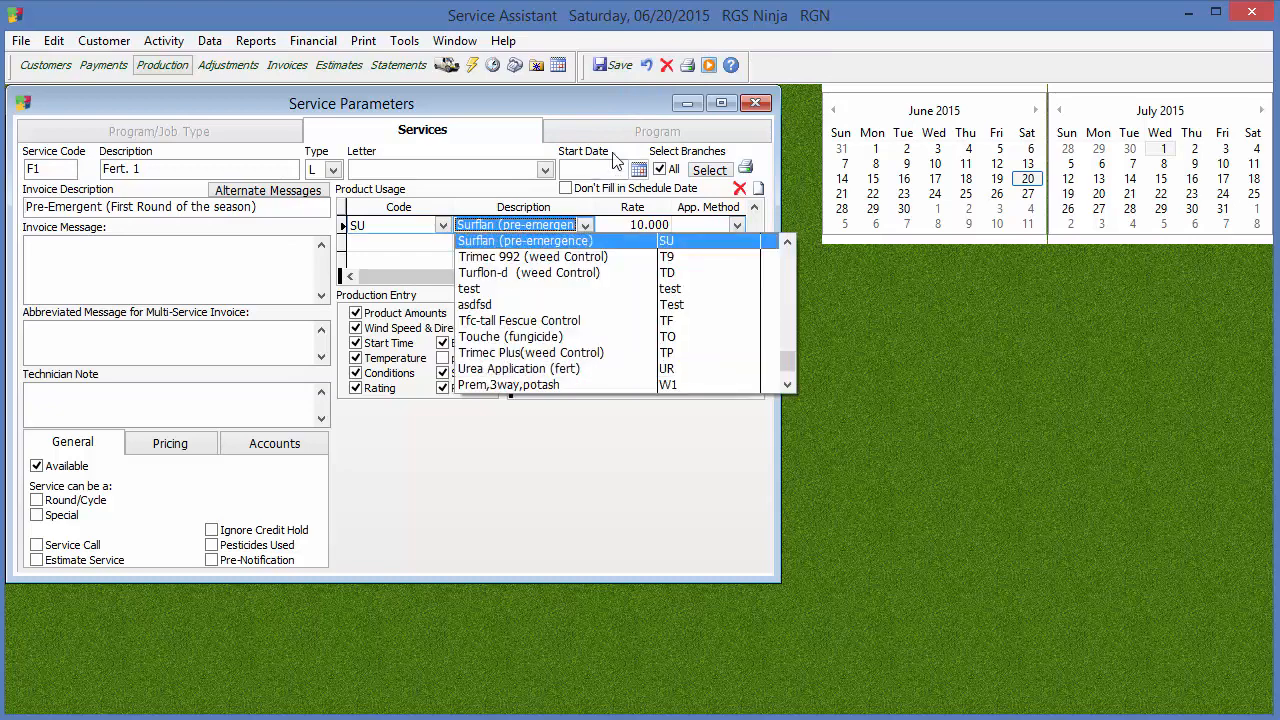
click(518, 197)
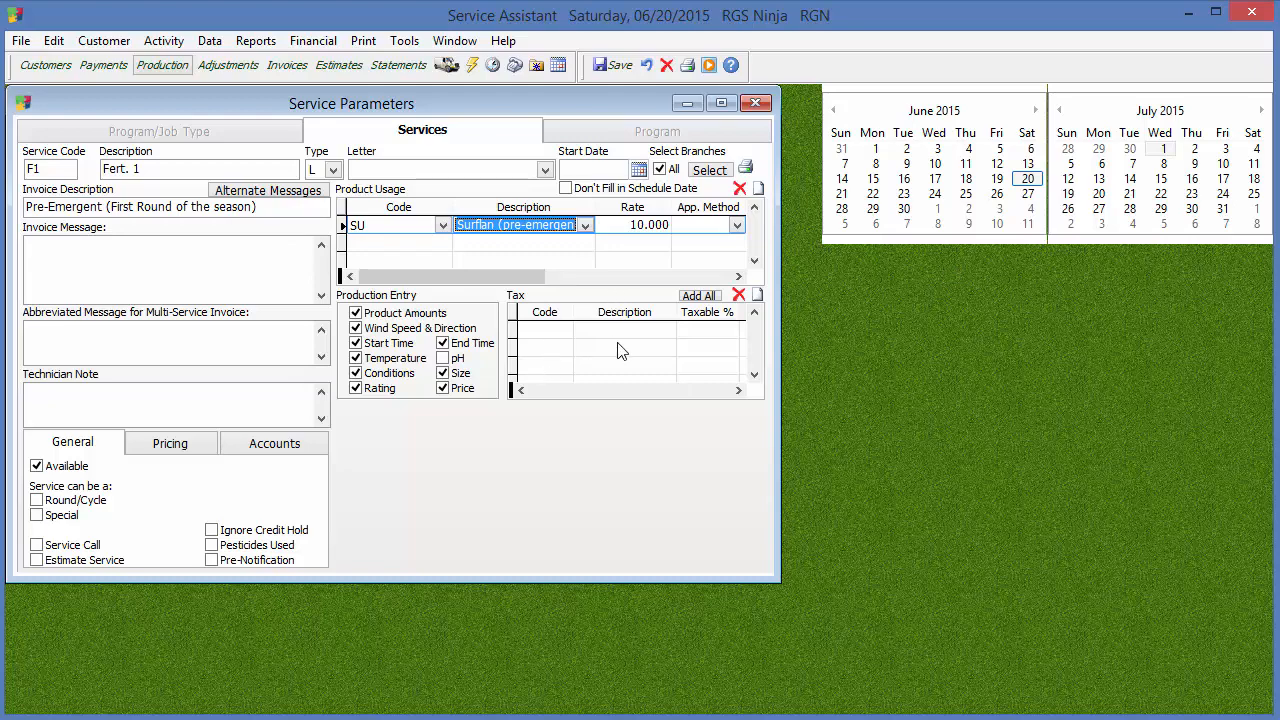
click(699, 295)
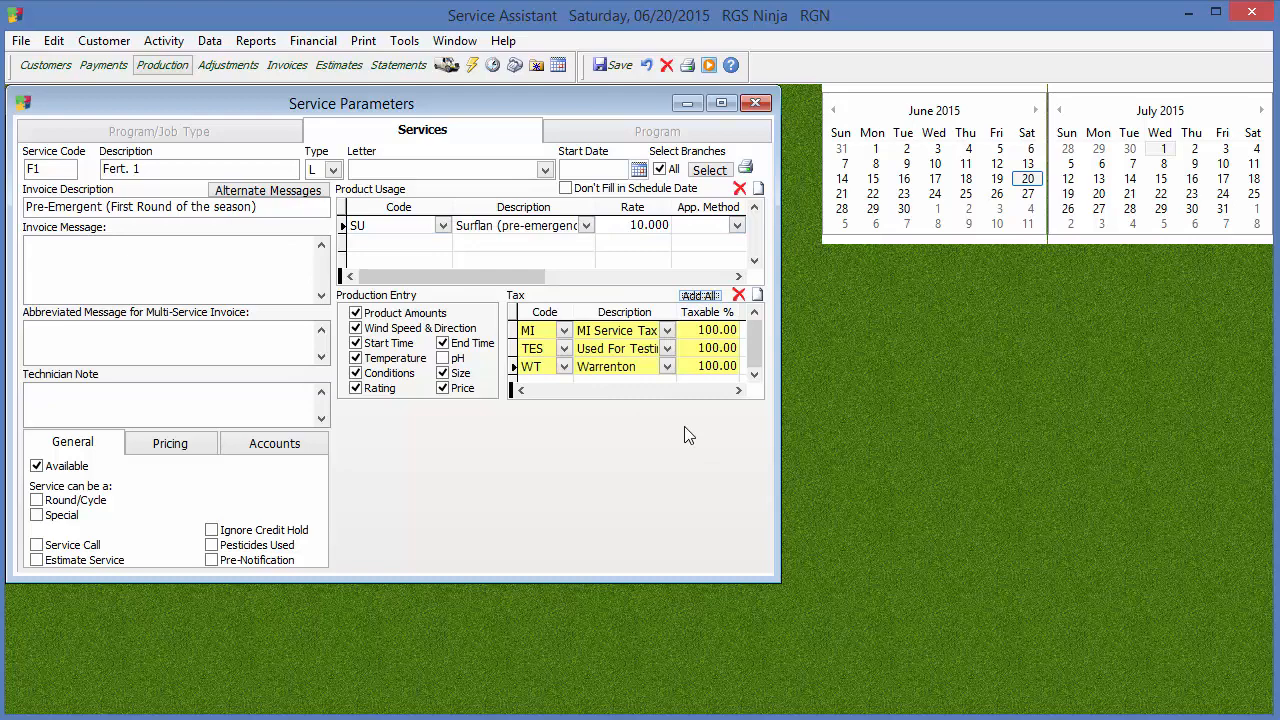
Examine which sales taxes are marked available in the Financial Parameters and close that window
click(209, 40)
mouse_move(290, 62)
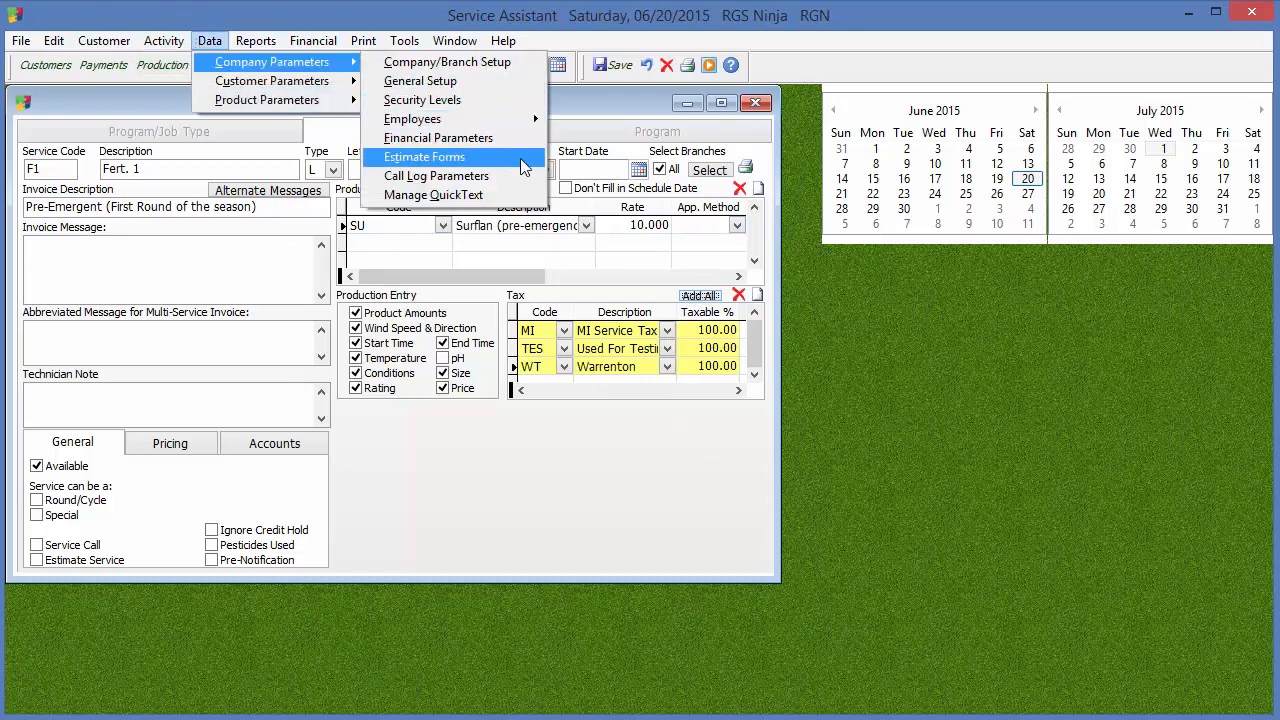
click(430, 157)
click(209, 40)
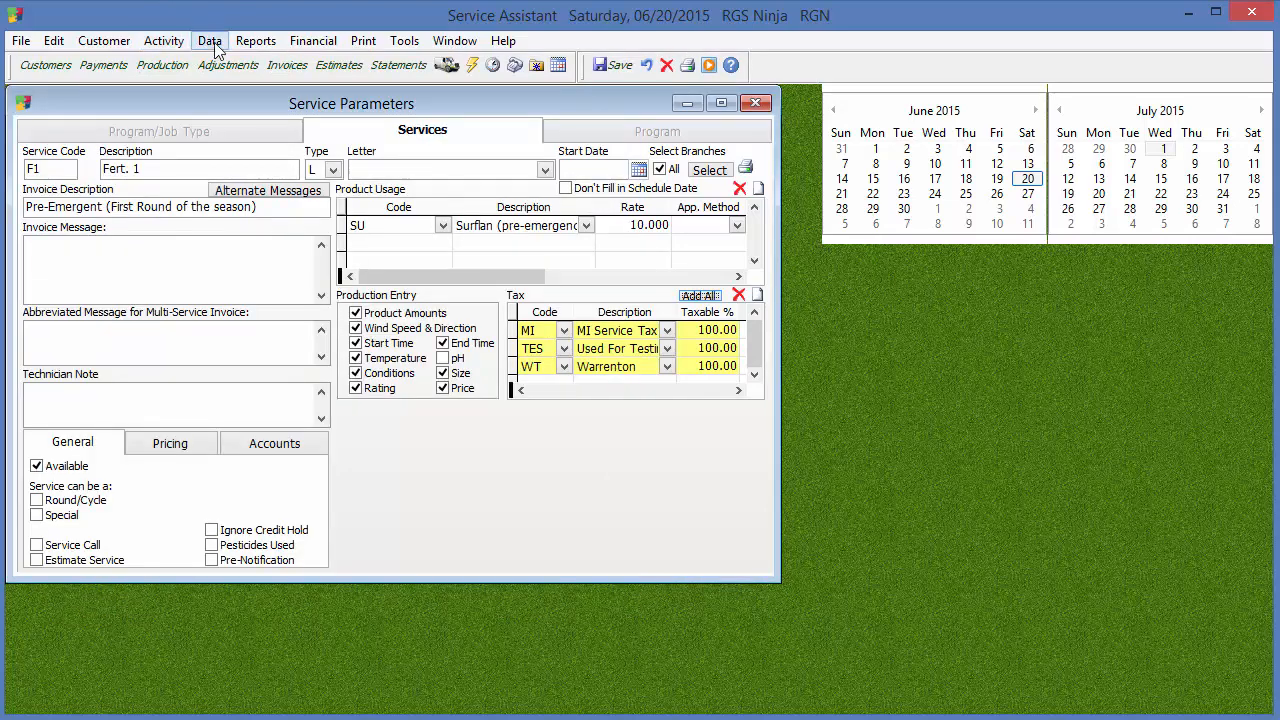
mouse_move(300, 62)
click(477, 142)
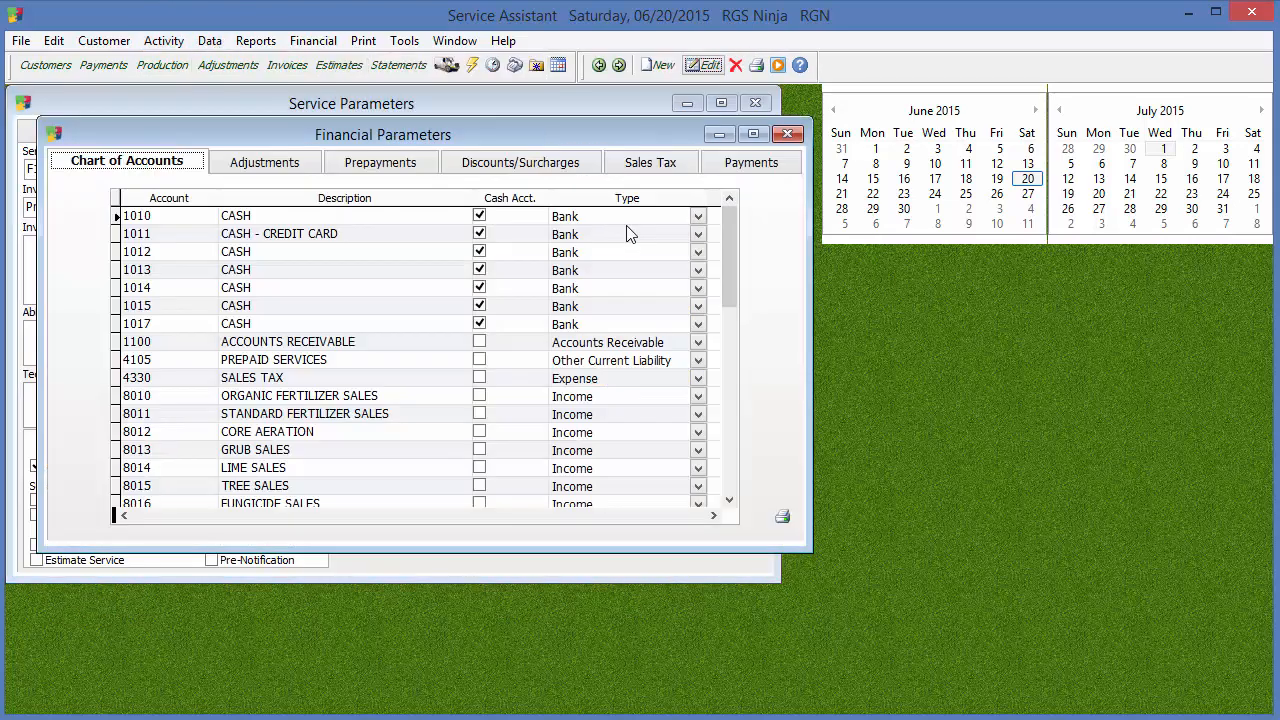
click(684, 165)
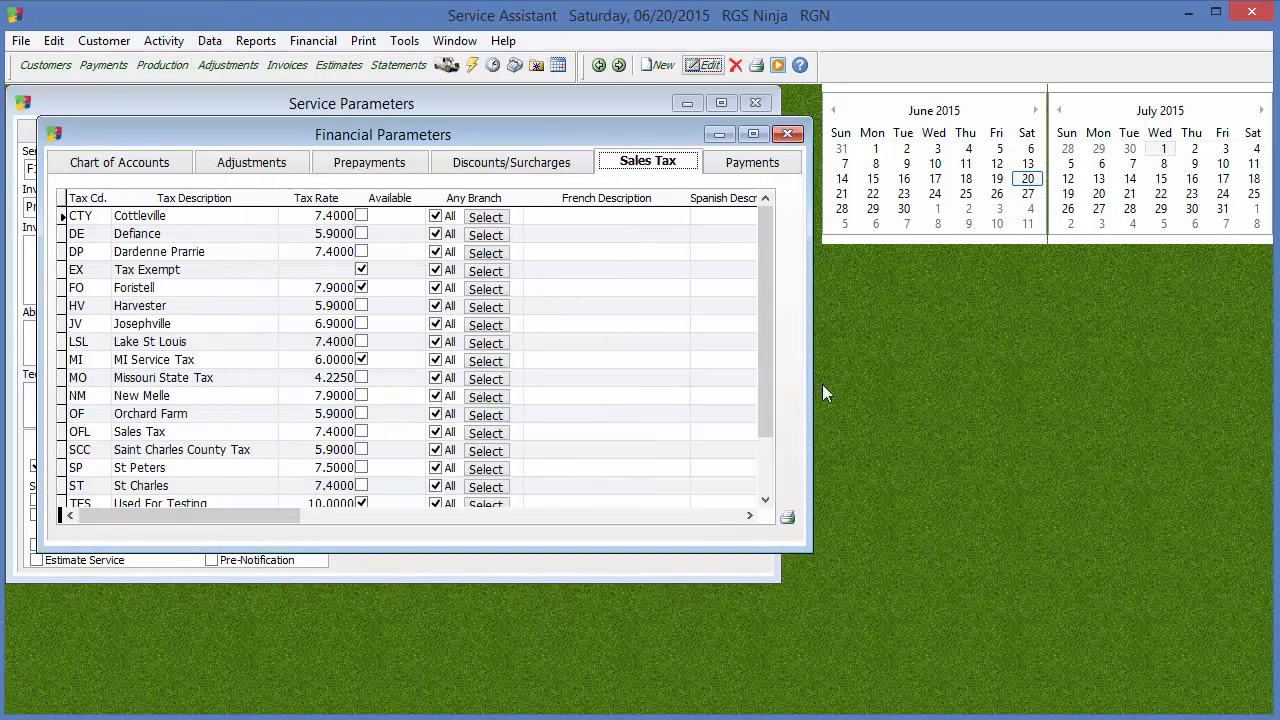
scroll(762, 362, down, 4)
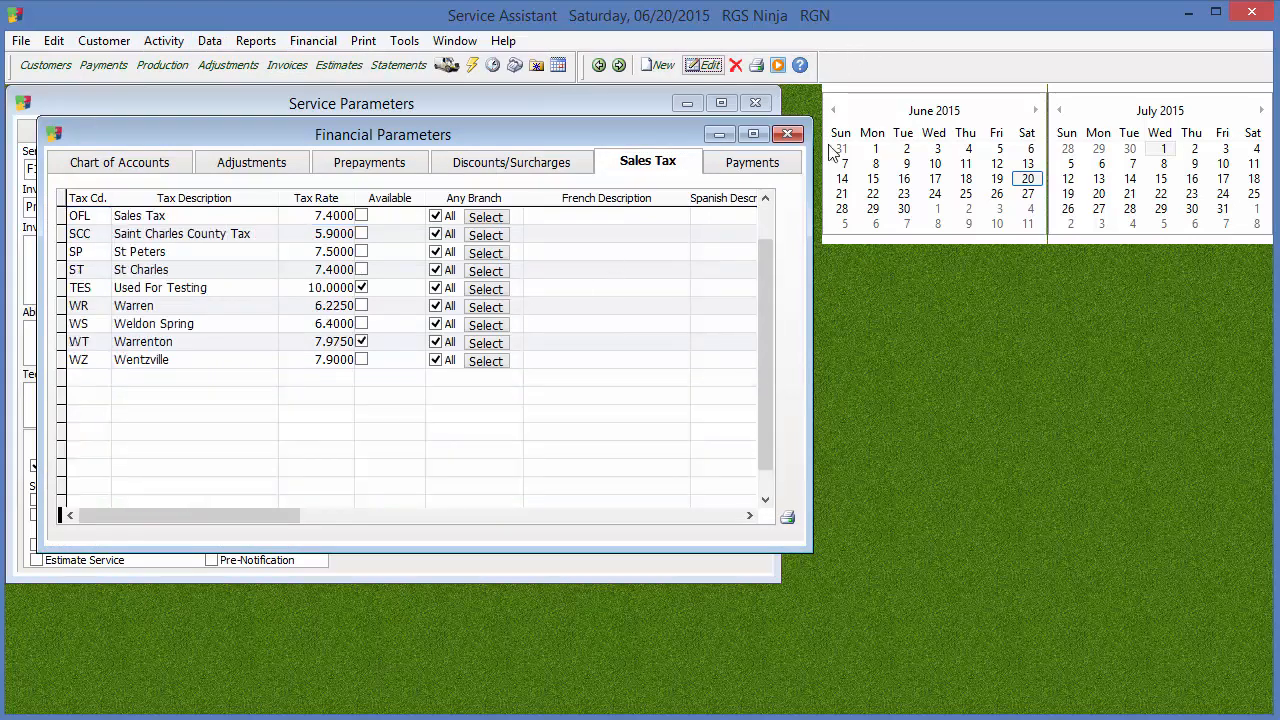
click(787, 134)
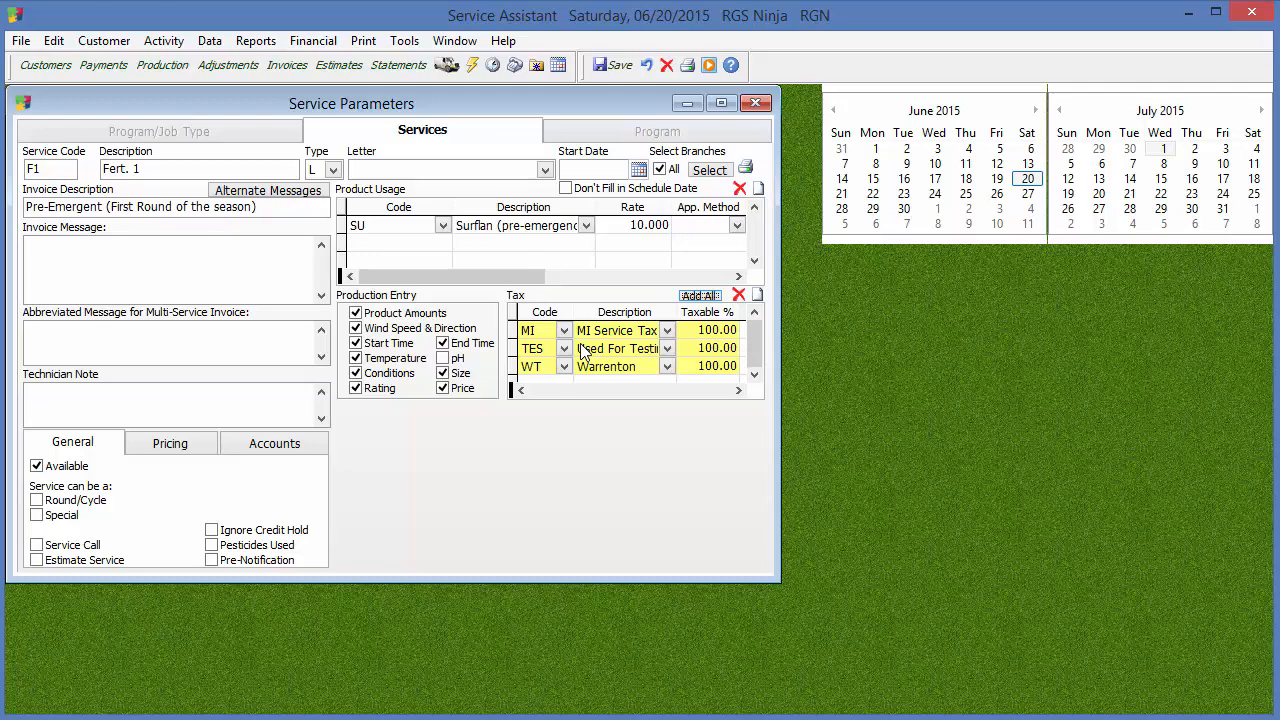
Remove the Used For Testing (TES) tax from the service's tax list
click(645, 352)
click(783, 285)
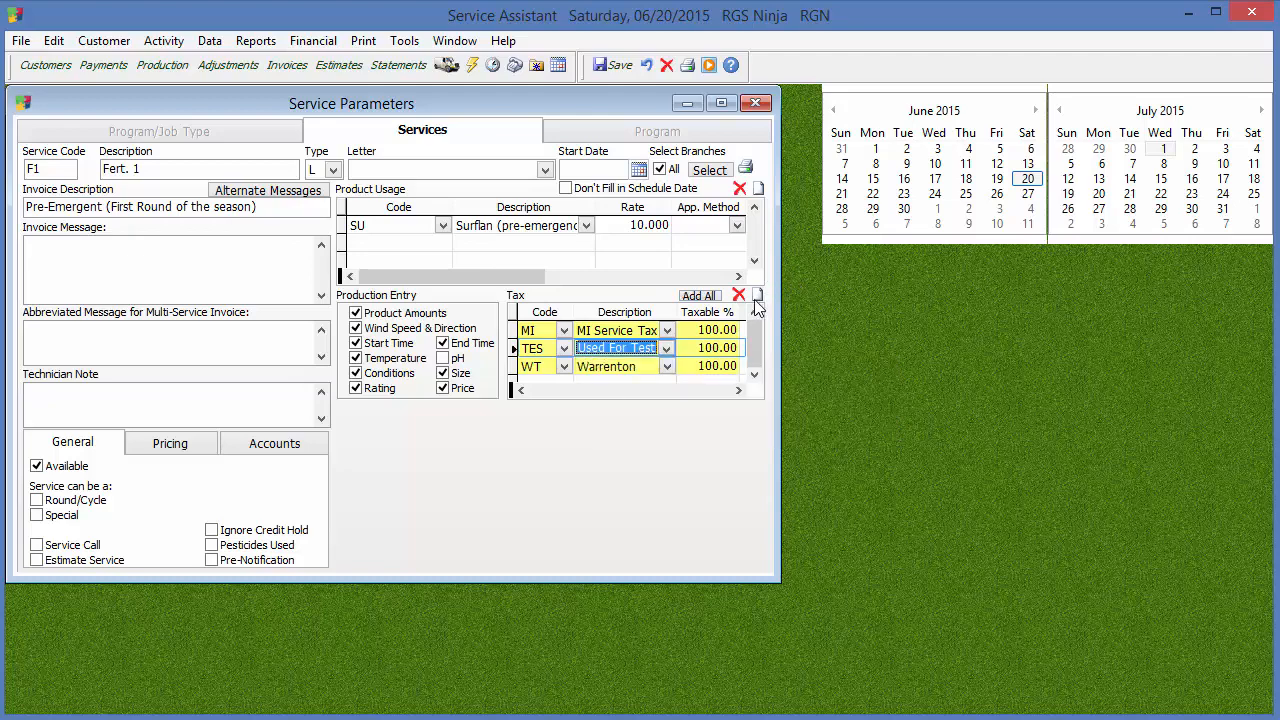
click(738, 295)
click(349, 589)
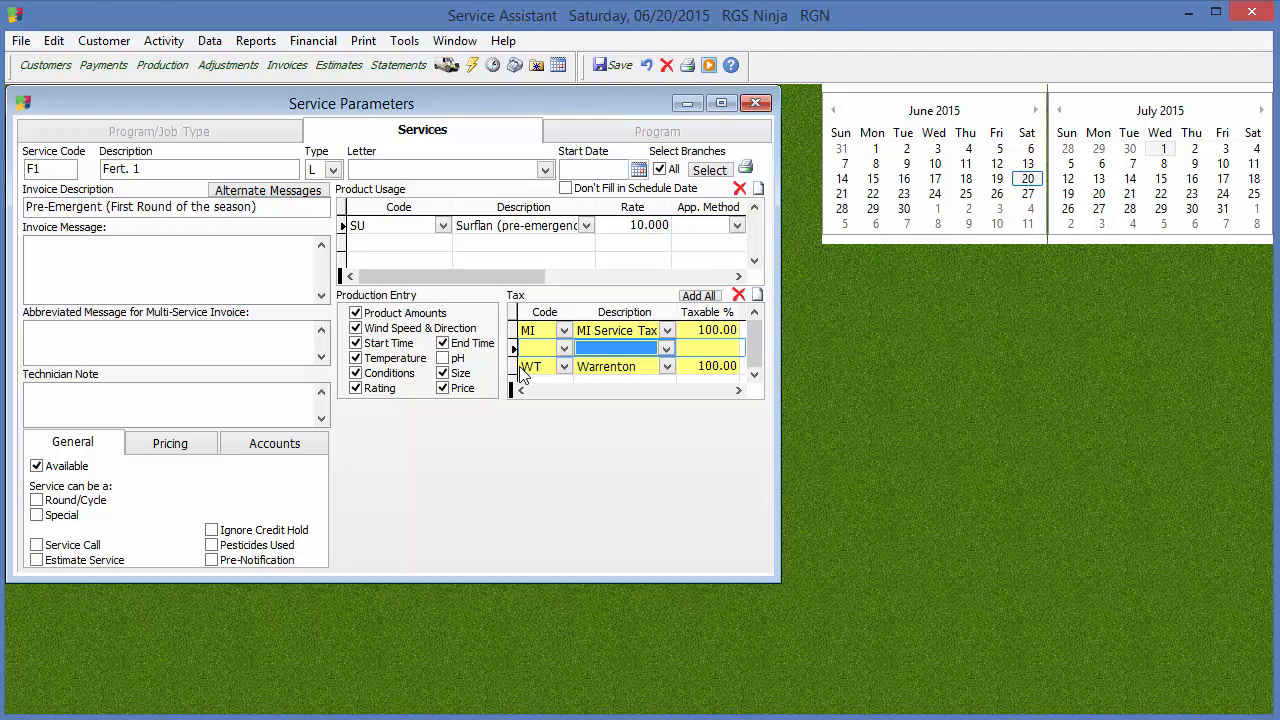
Try switching the Start Time production entry option off and restore it, keeping Price selected as well
click(408, 345)
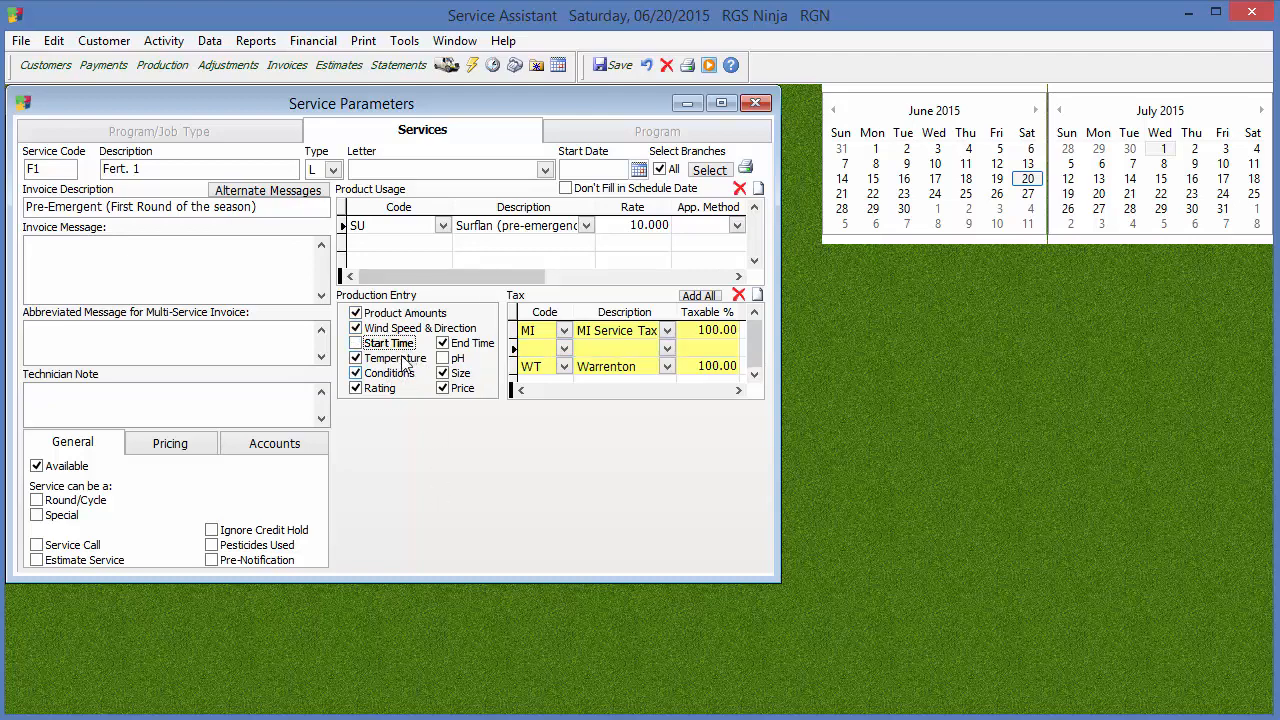
click(396, 344)
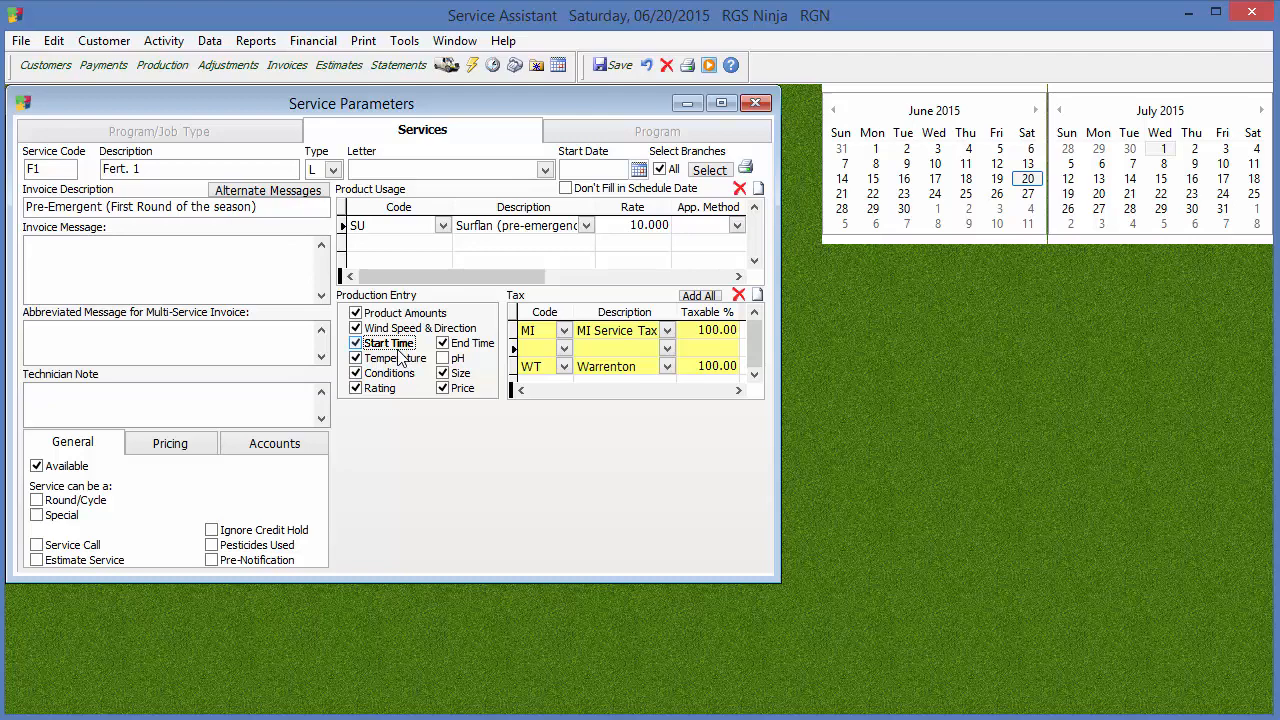
click(443, 389)
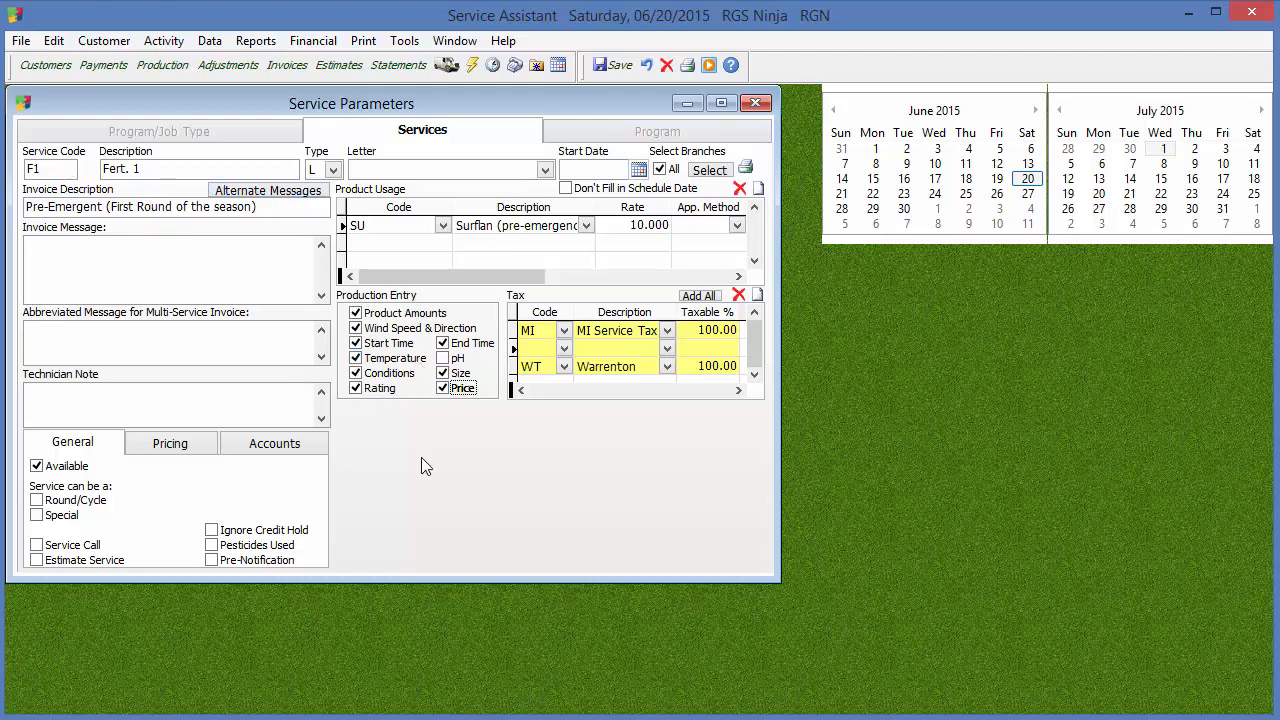
Enter "Invoice" as both the invoice message and the abbreviated message for multi-service invoices
click(54, 258)
text(Incv)
key(BackSpace)
key(BackSpace)
text(voice)
click(96, 330)
Enter the technician note "Say Hi to the customer."
text(Say Hig)
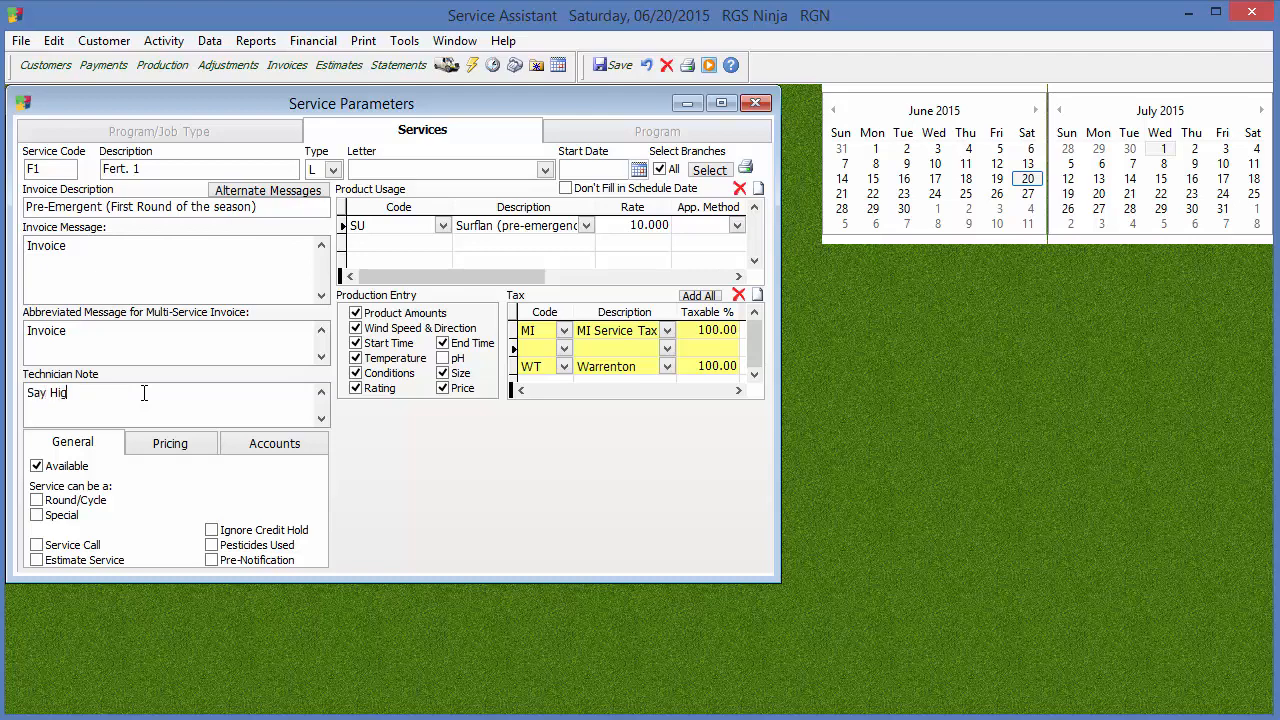
key(BackSpace)
text(to the customer.)
Allow the service to be a Special and a Service Call, trying Round/Cycle and Work Order but leaving both cleared
click(73, 501)
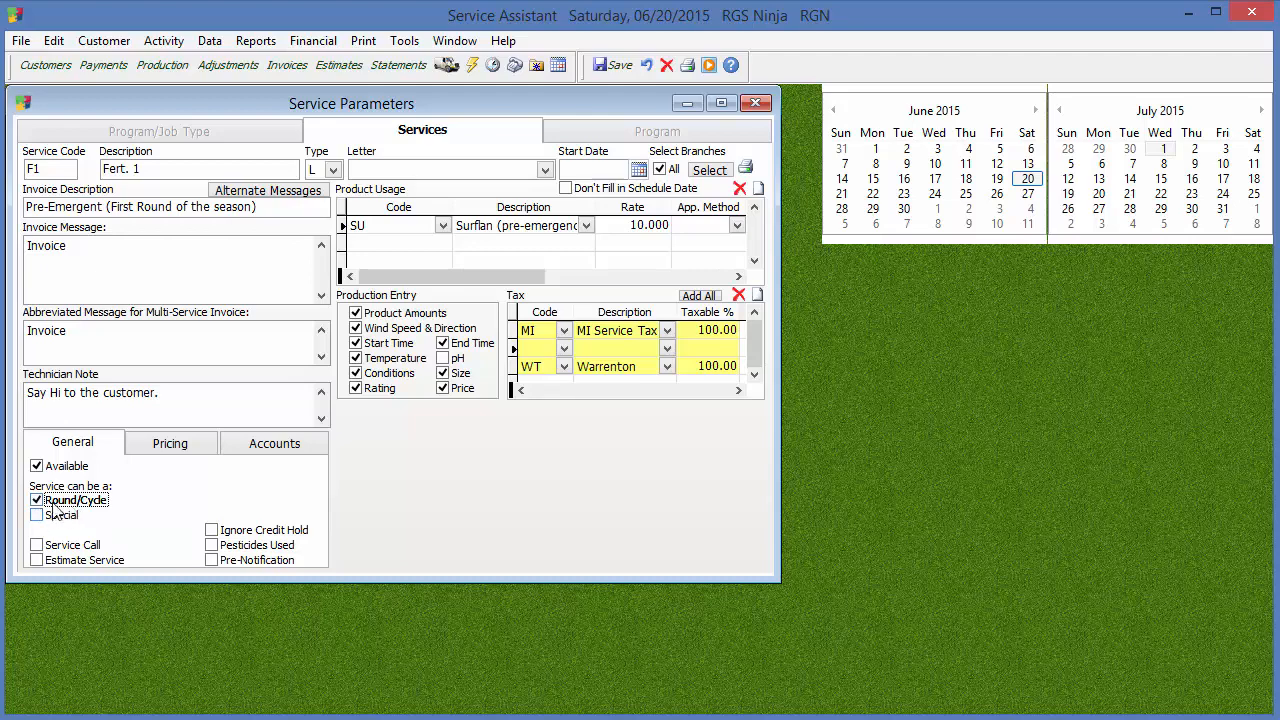
click(56, 516)
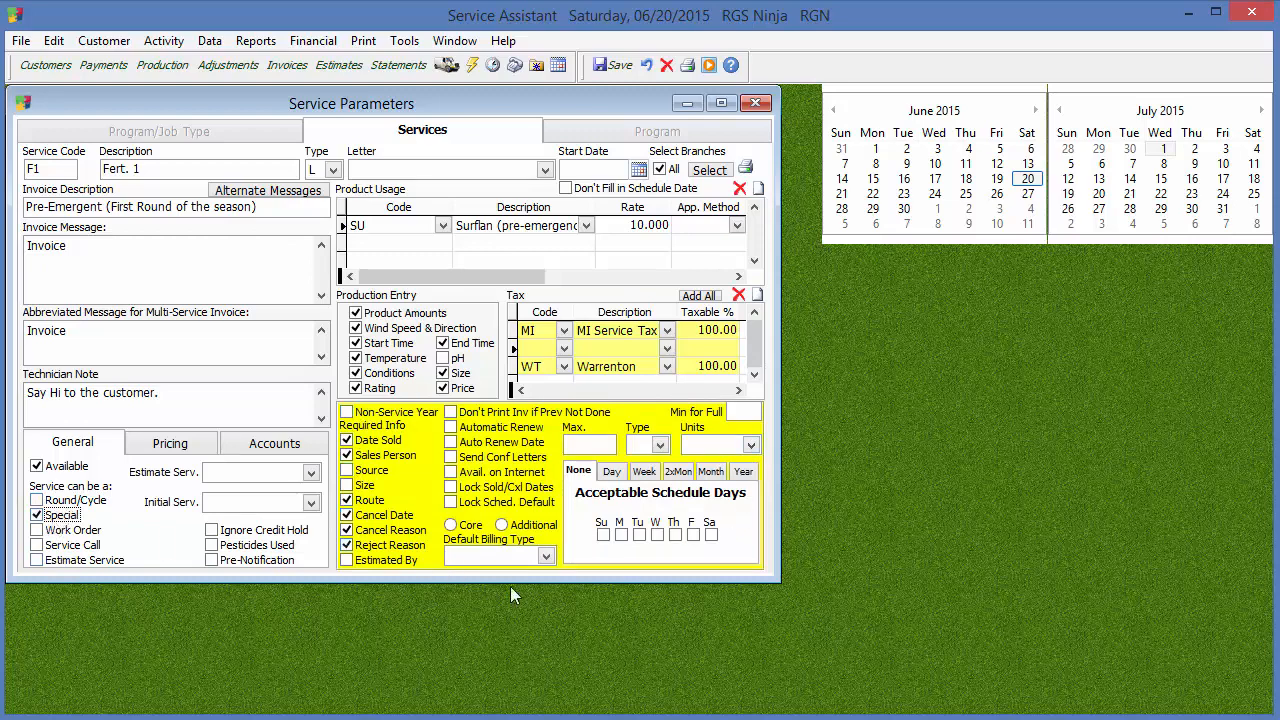
click(58, 533)
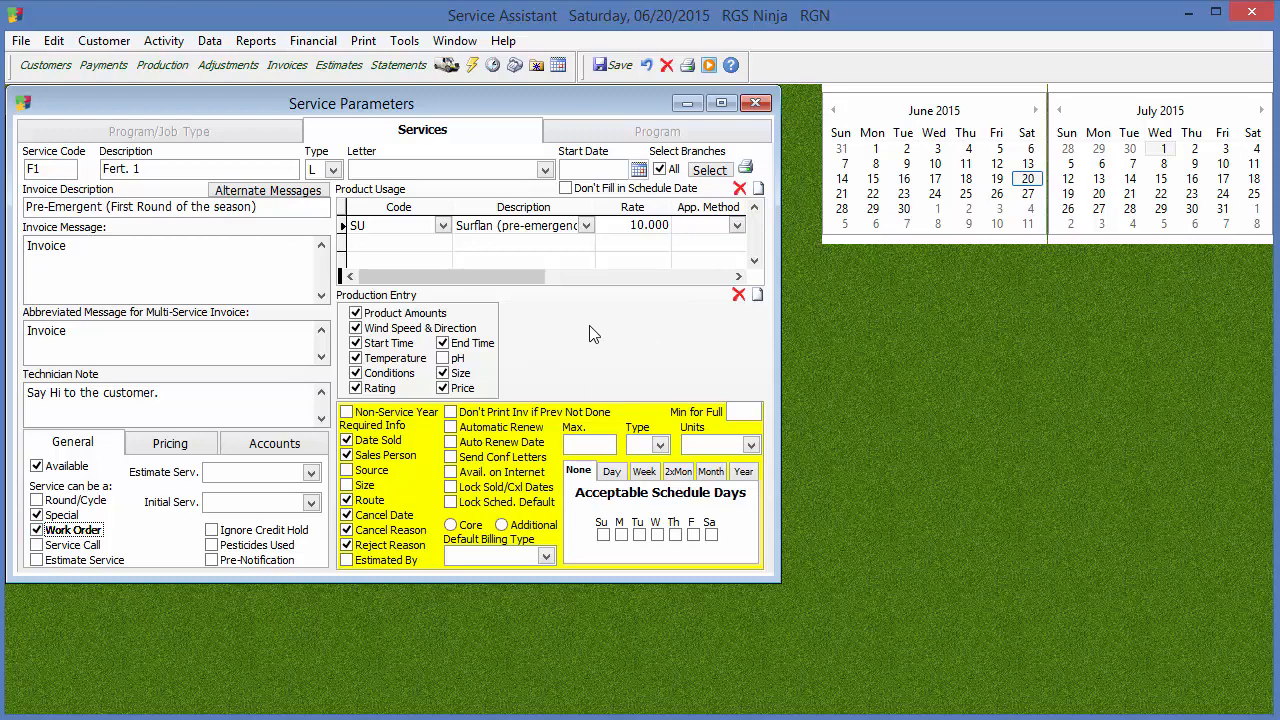
click(66, 548)
click(80, 532)
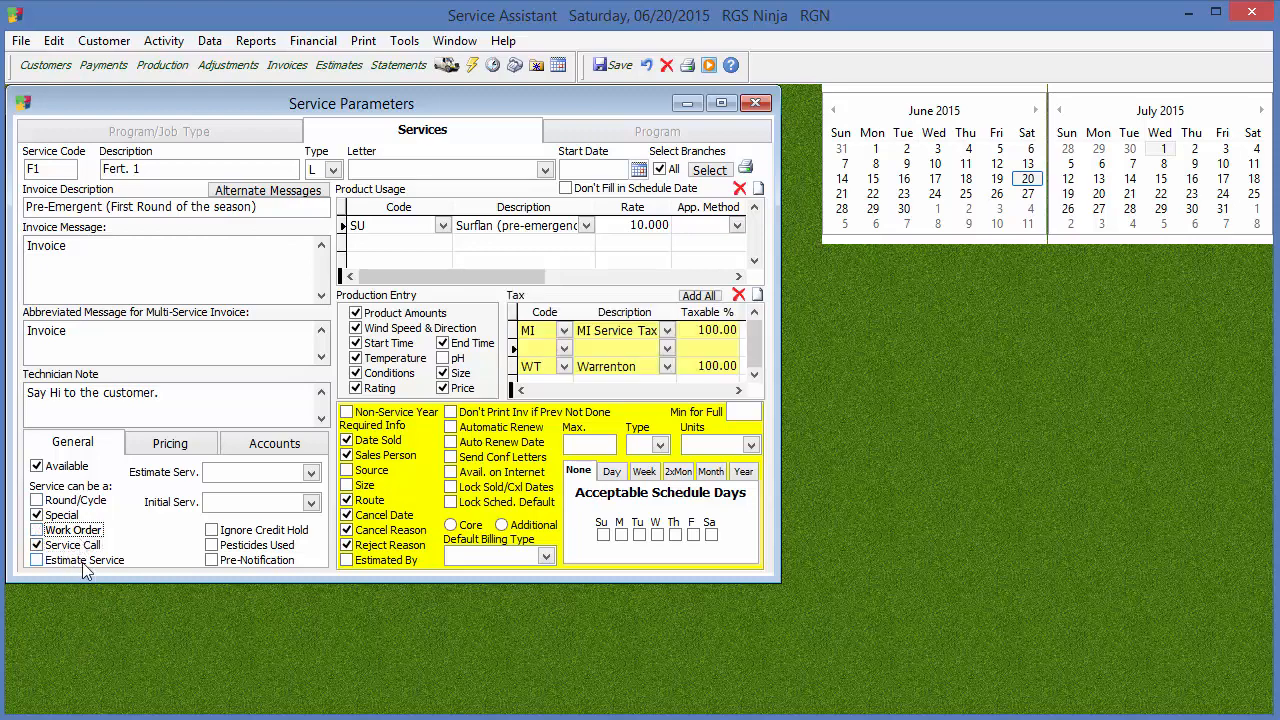
Try the Estimate Service, Pesticides Used and Pre-Notification options, clearing each one again
click(85, 563)
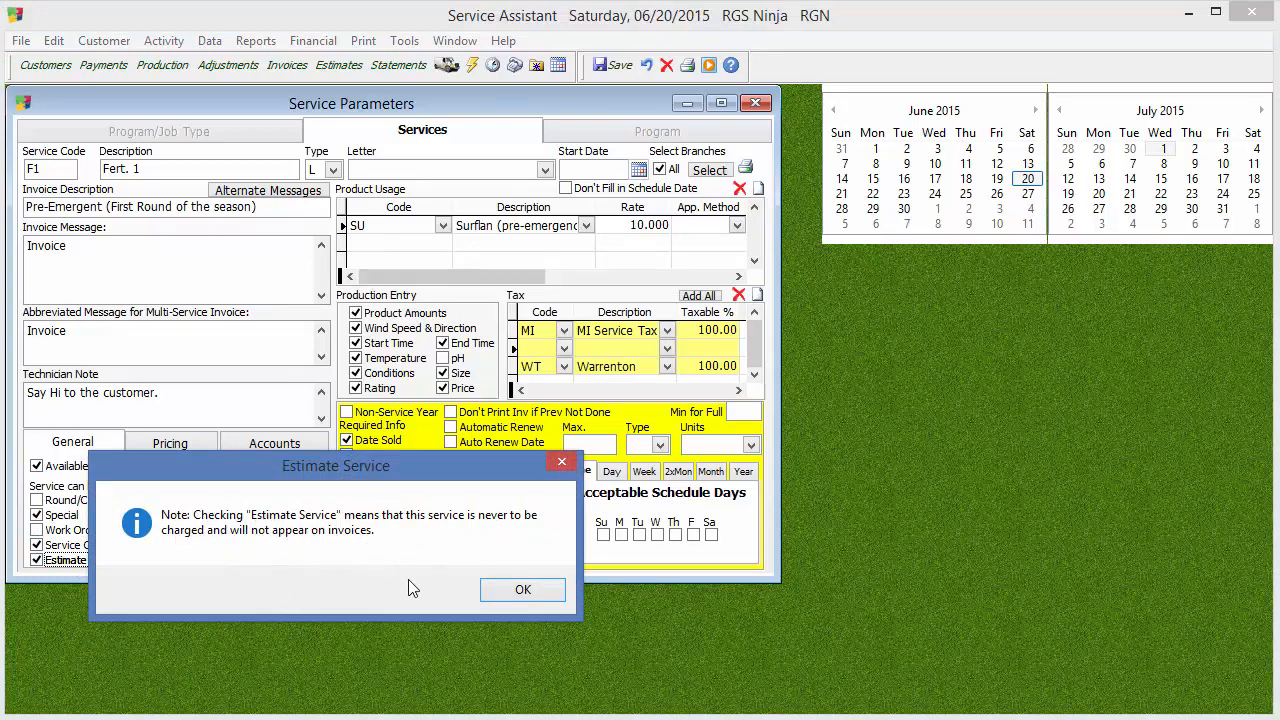
click(516, 590)
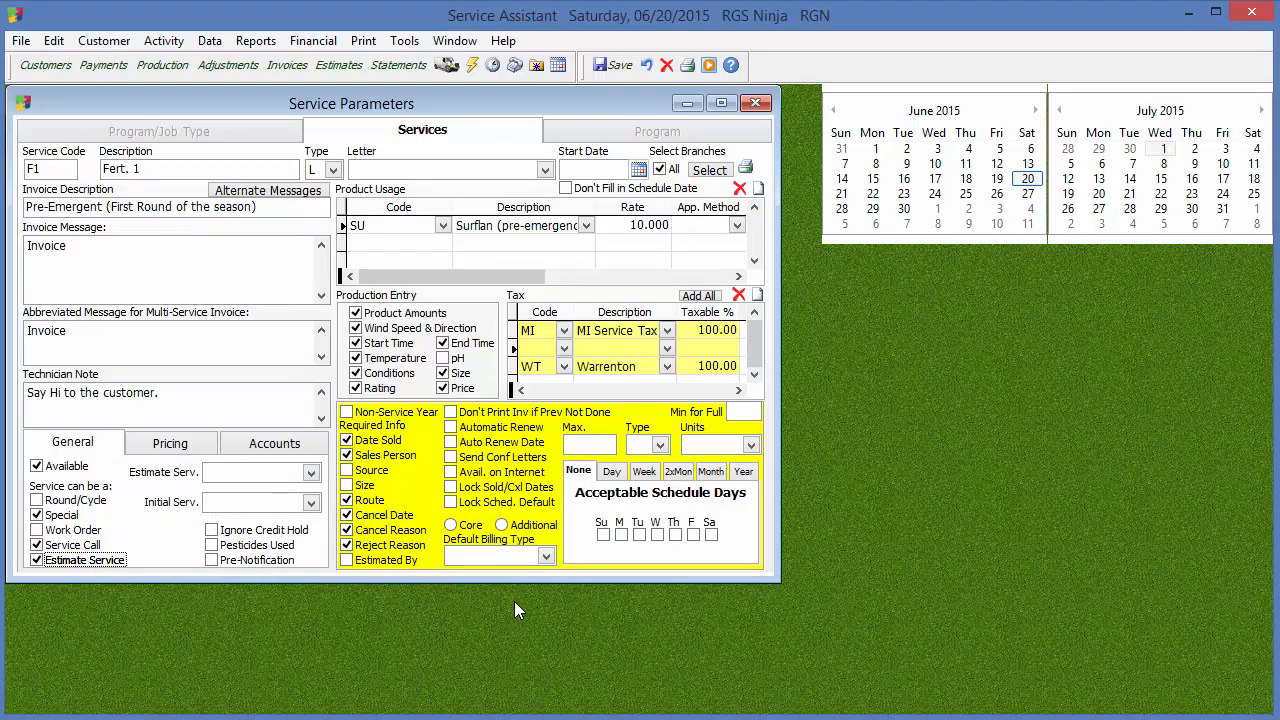
click(72, 565)
click(259, 546)
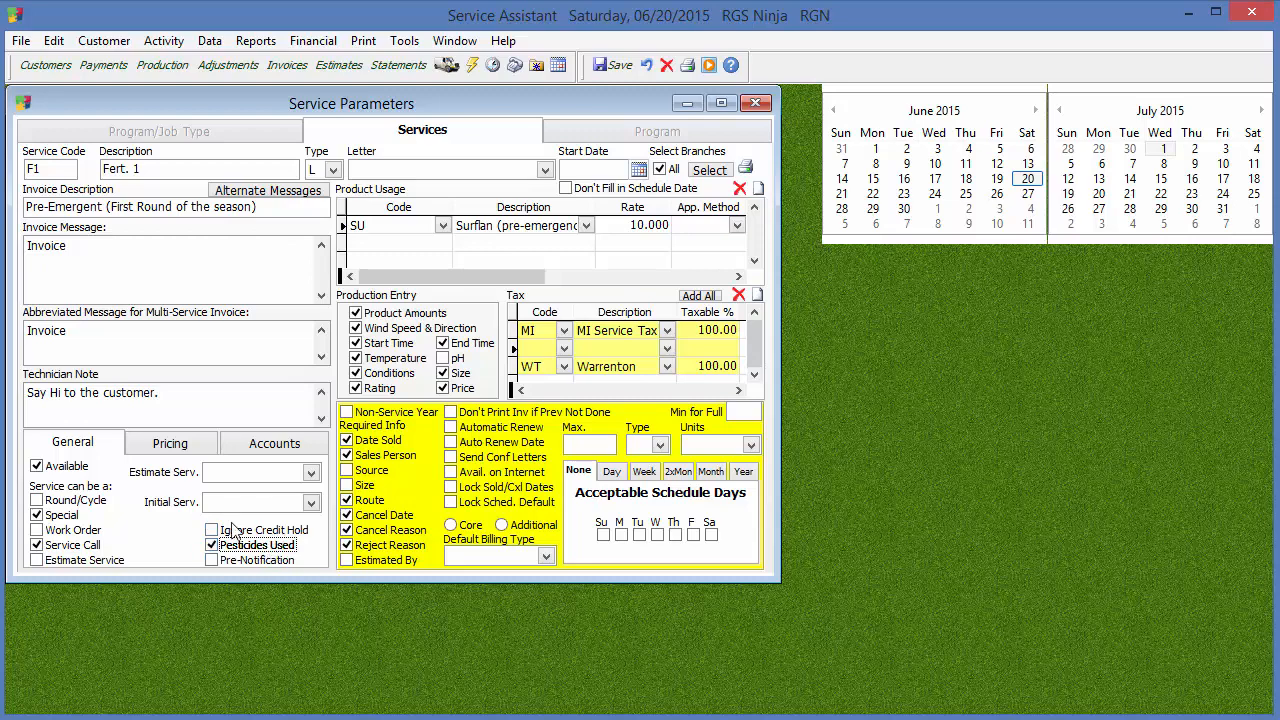
click(288, 548)
click(272, 561)
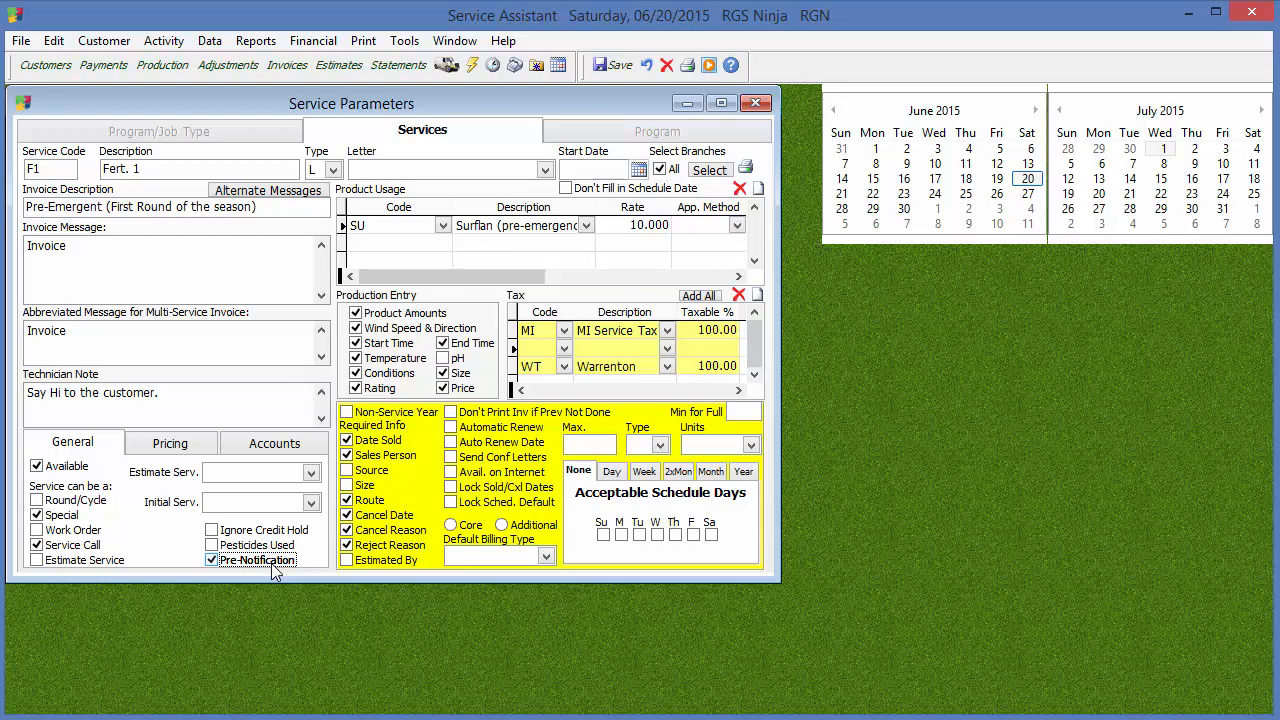
click(274, 567)
Clear the Service Call option and allow the service to be a Round/Cycle
click(97, 545)
click(38, 500)
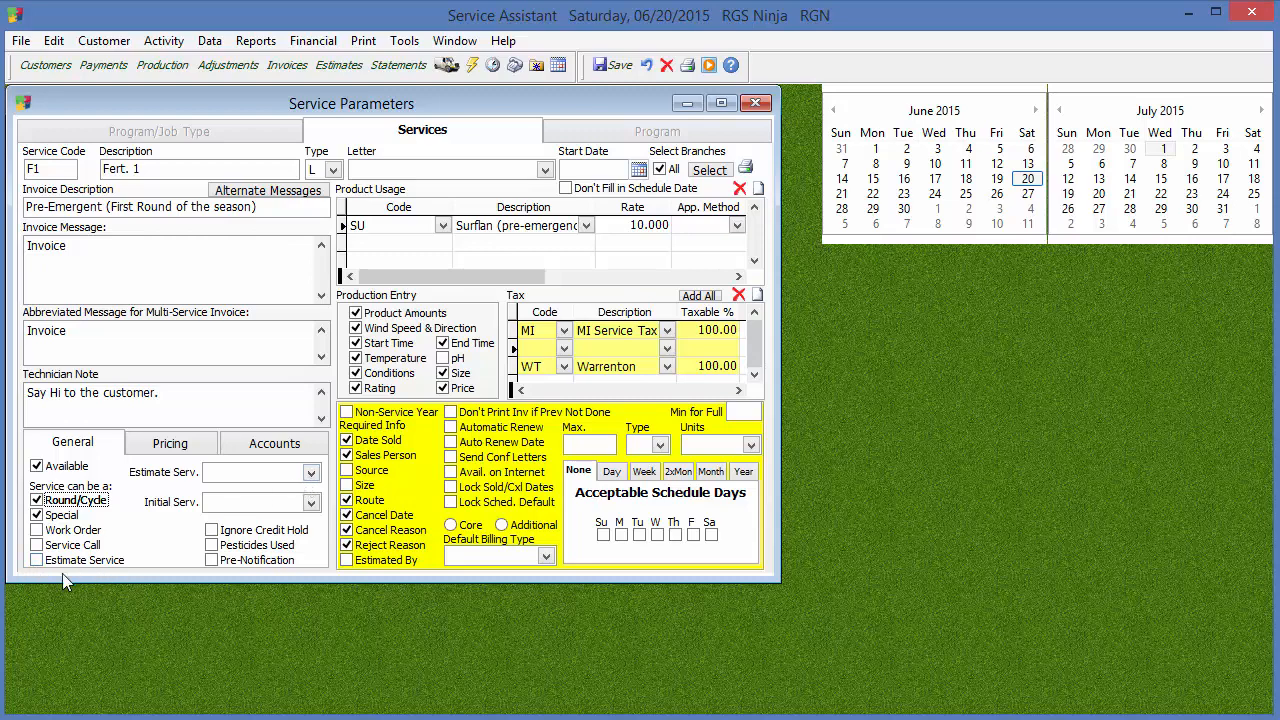
Try Estimate Service (EST) as the linked estimate service and reset that field to blank
click(296, 478)
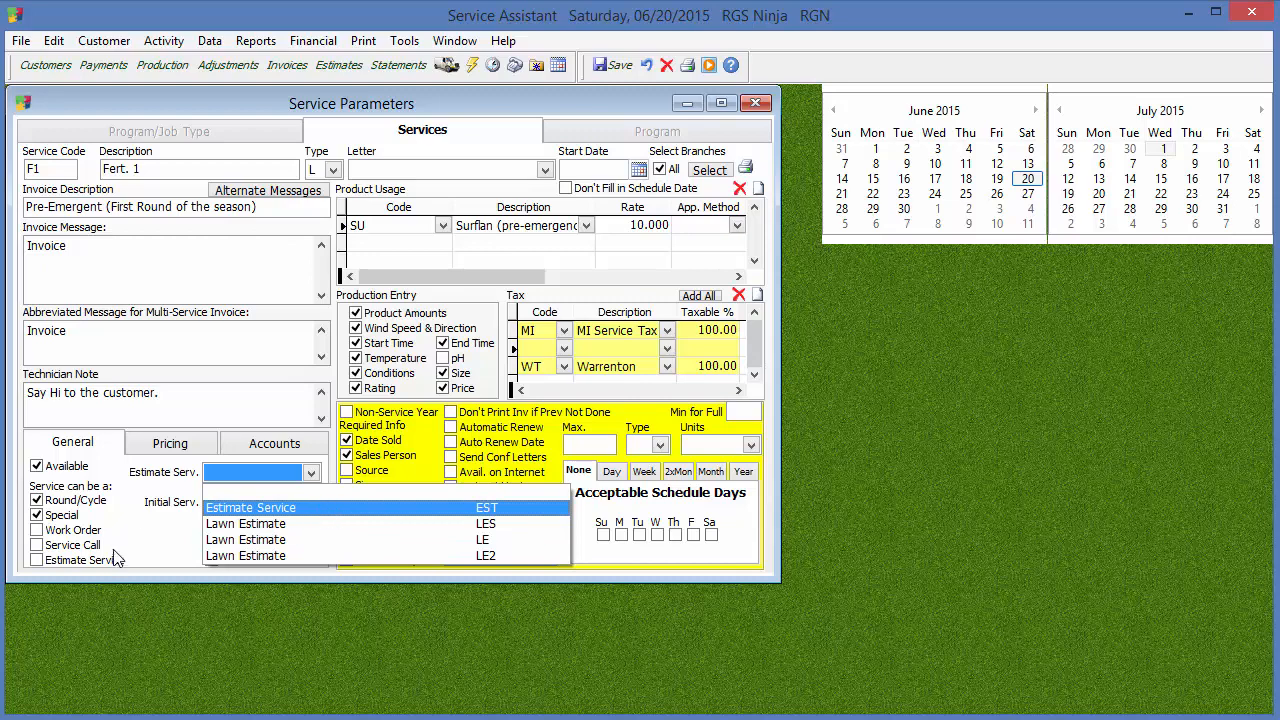
click(248, 508)
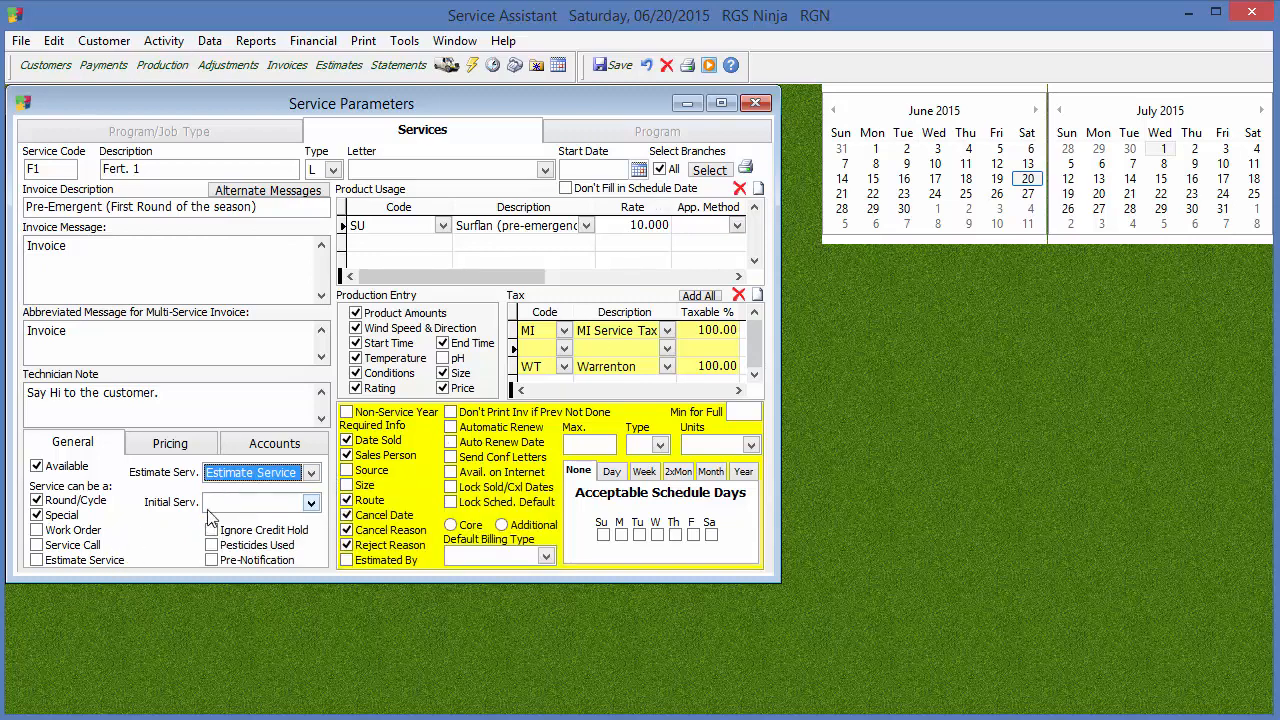
click(306, 476)
click(253, 490)
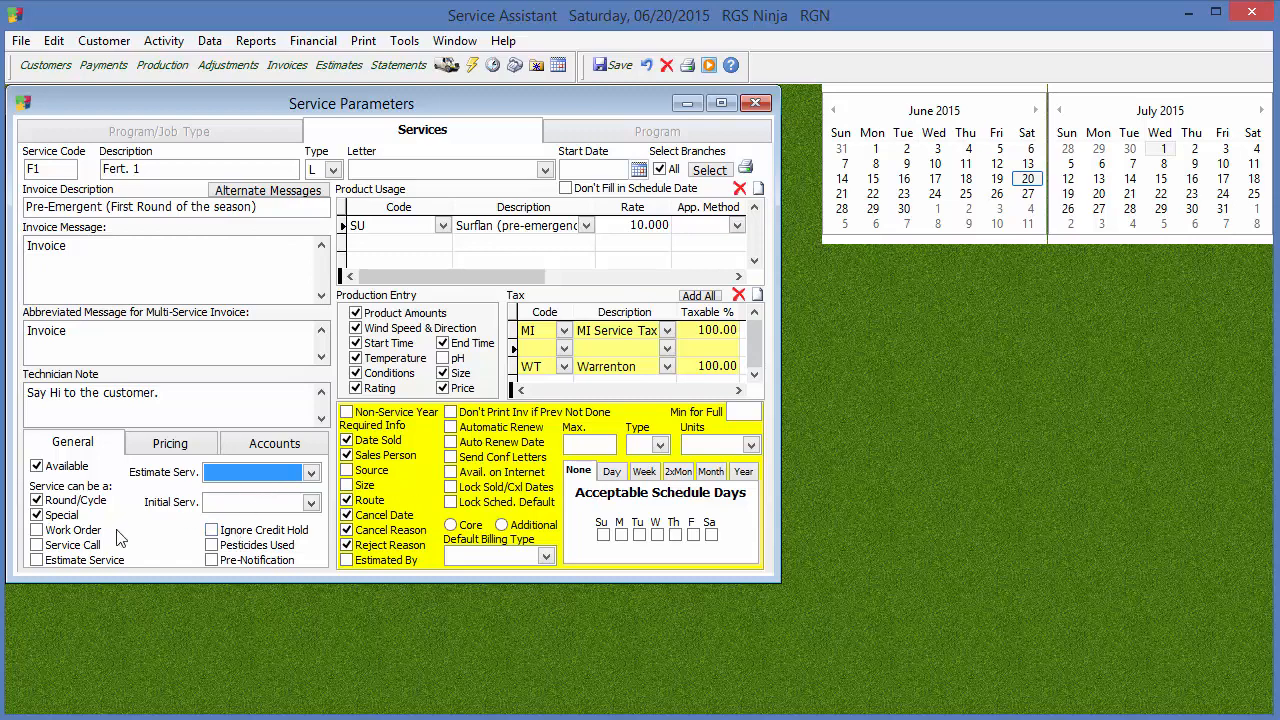
Look through the services that can be linked as the initial service, leaving that field blank
click(281, 506)
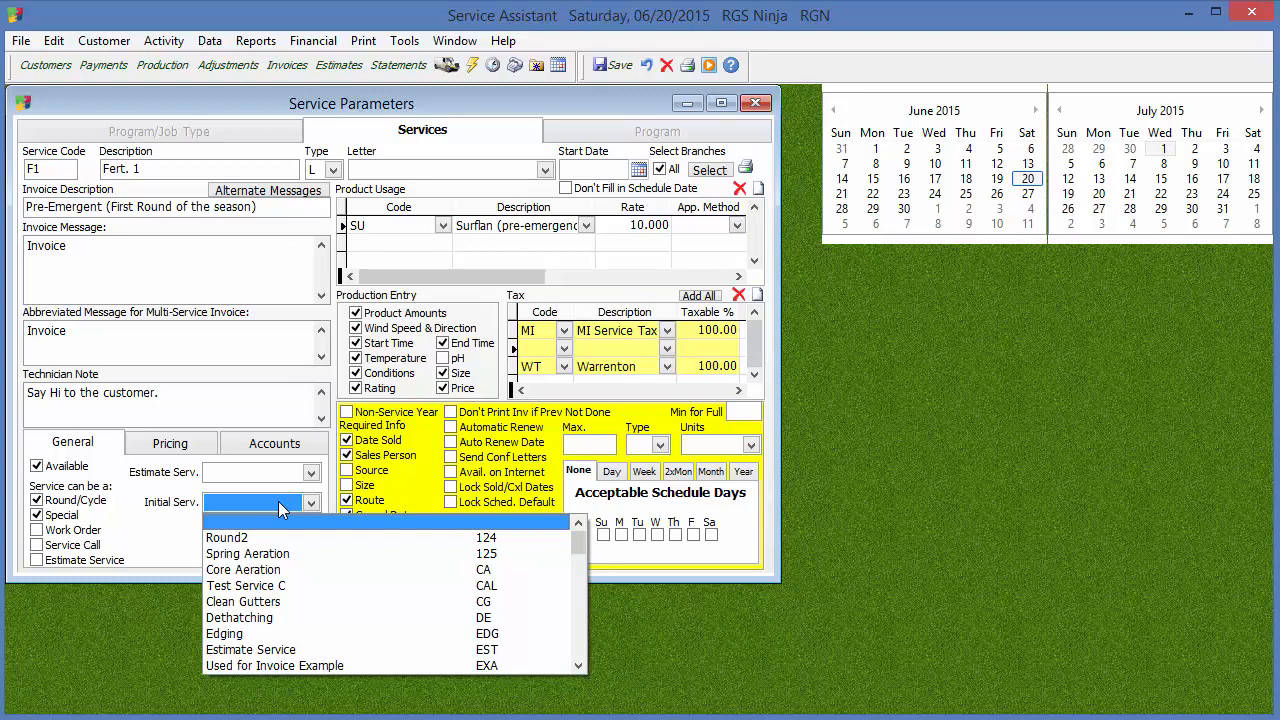
click(166, 503)
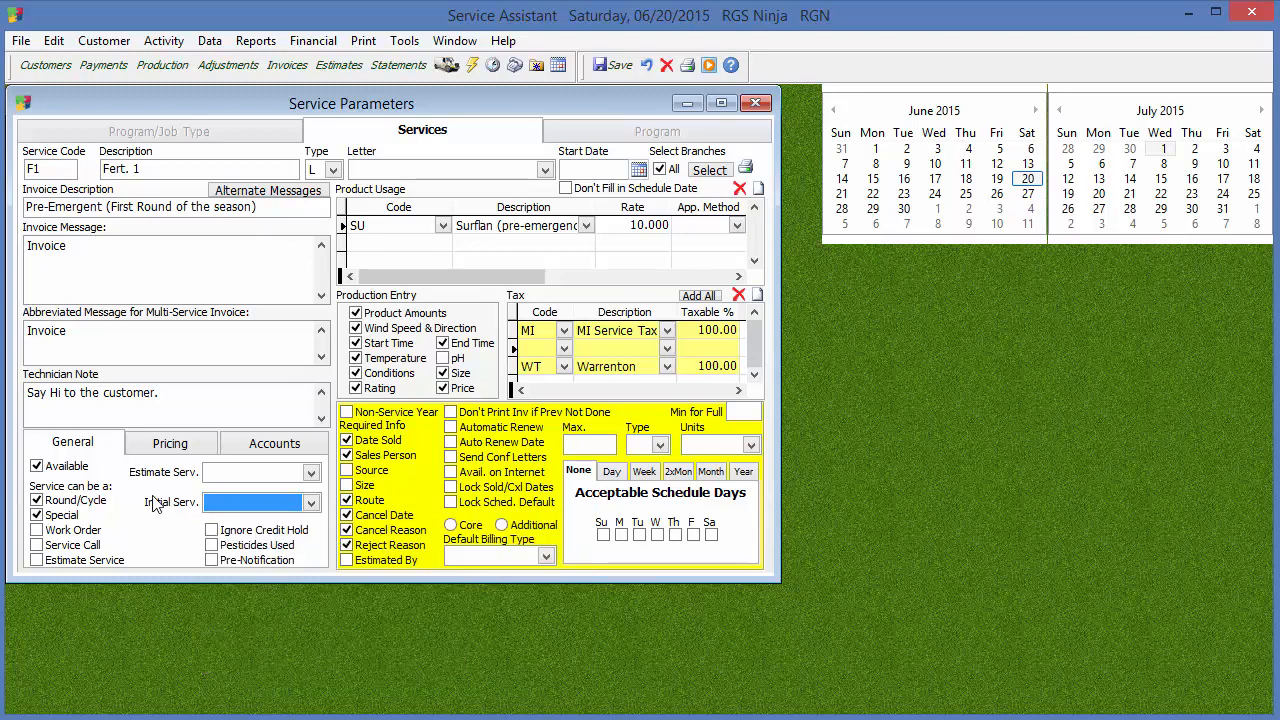
click(222, 508)
click(583, 658)
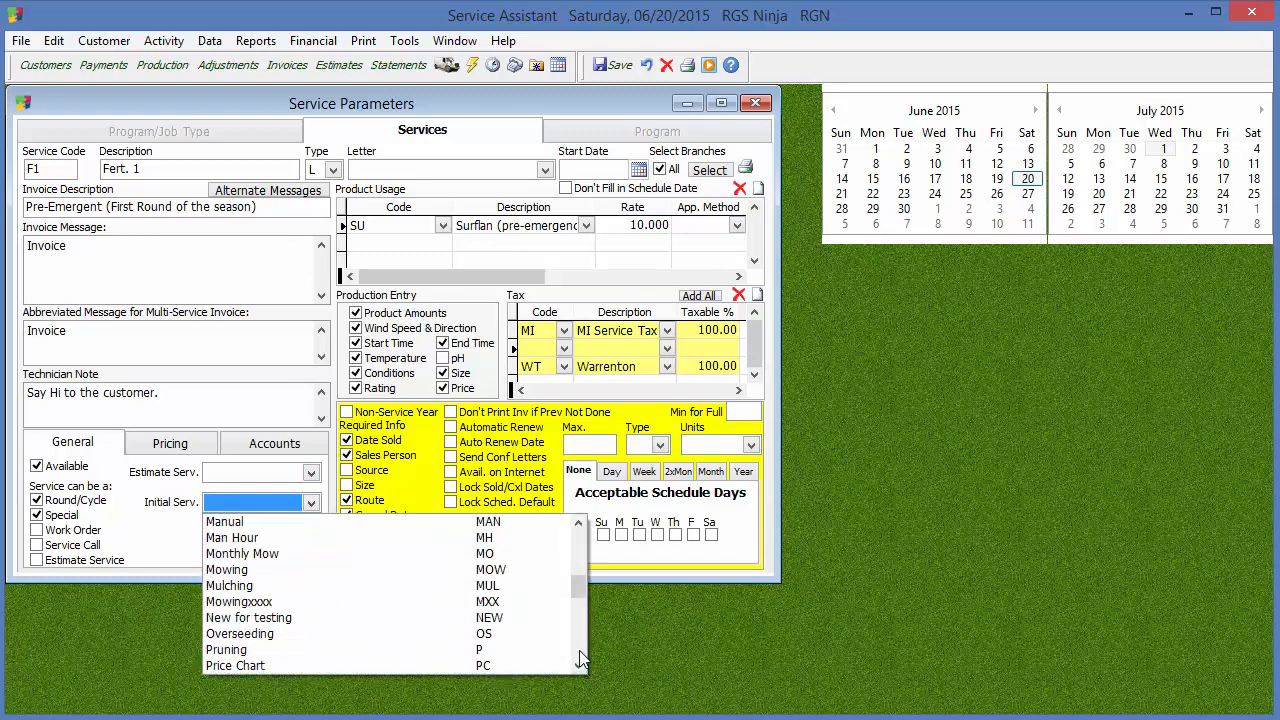
click(583, 658)
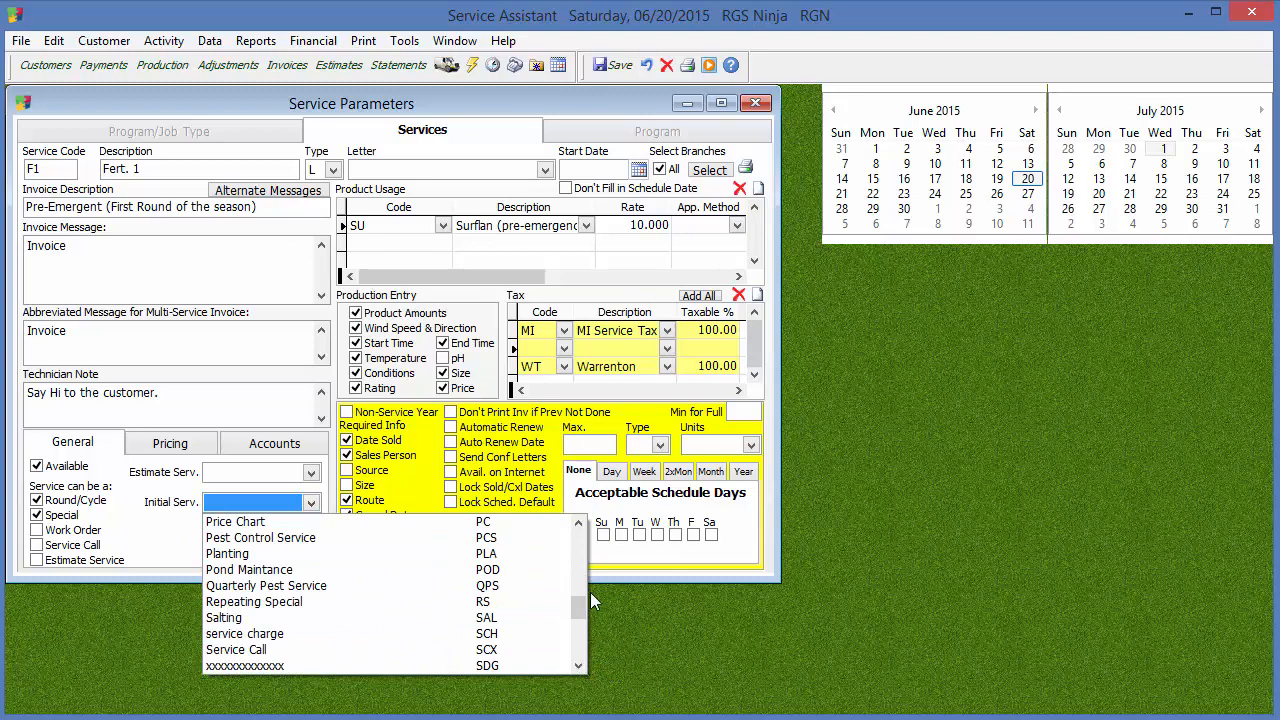
click(578, 523)
click(578, 523)
click(578, 523)
click(578, 523)
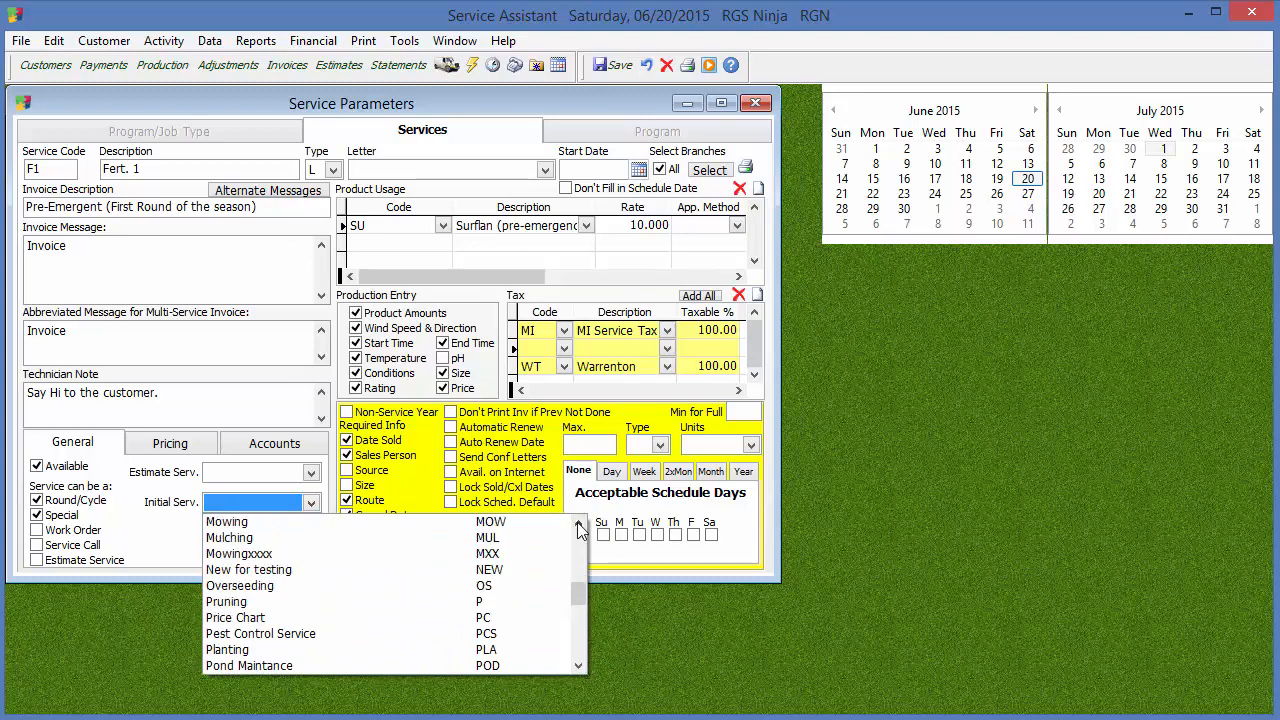
click(578, 523)
click(578, 523)
click(578, 523)
click(578, 523)
click(578, 523)
click(578, 523)
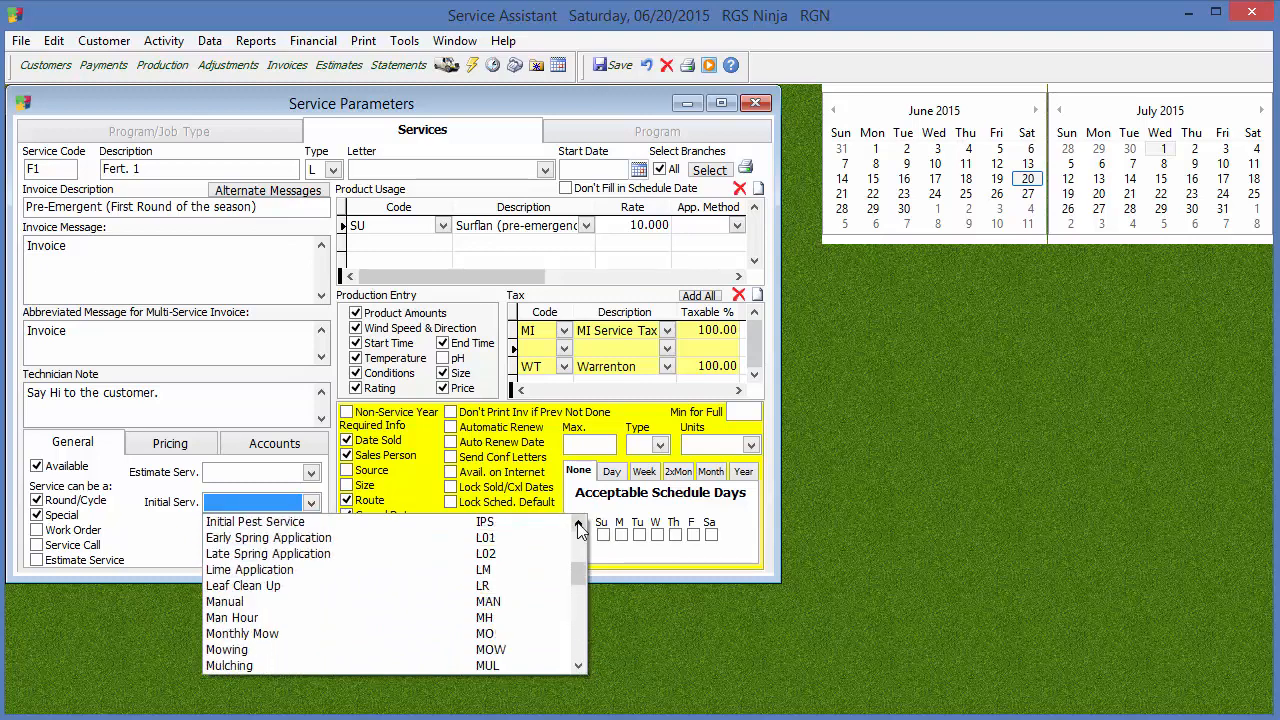
click(578, 523)
click(578, 523)
click(578, 523)
click(578, 523)
click(578, 523)
click(578, 523)
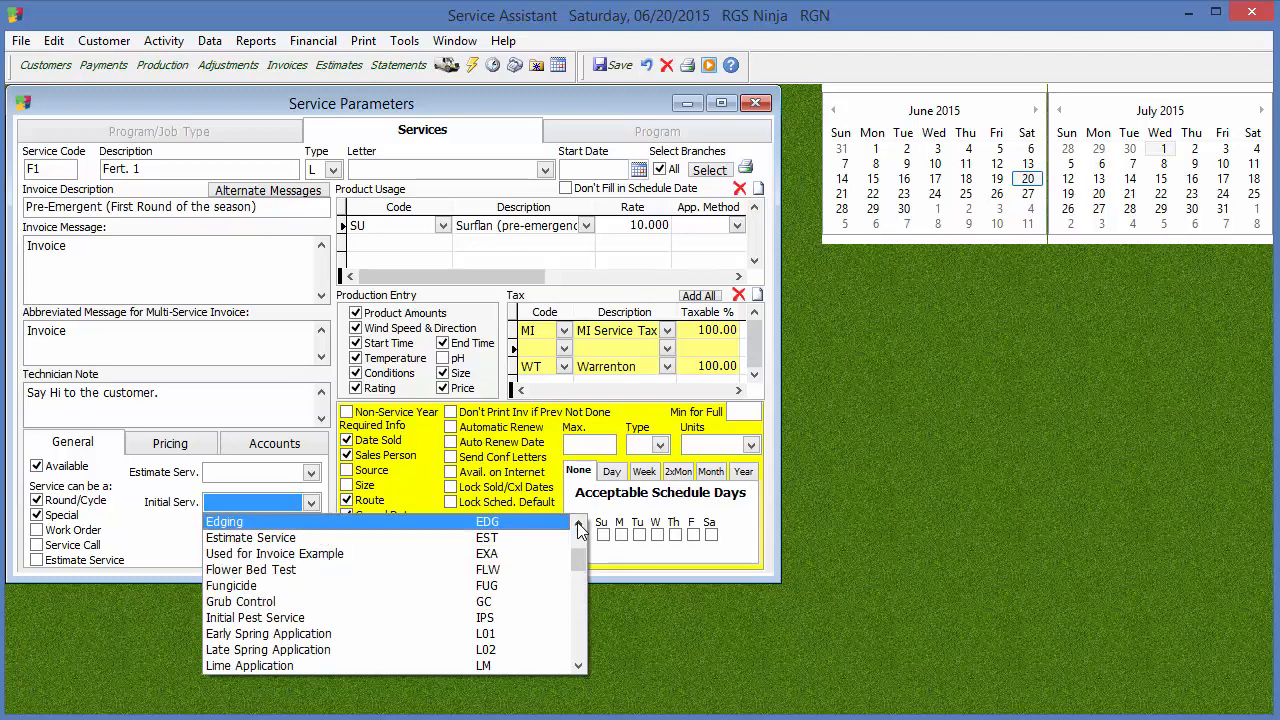
click(578, 523)
click(578, 523)
click(99, 512)
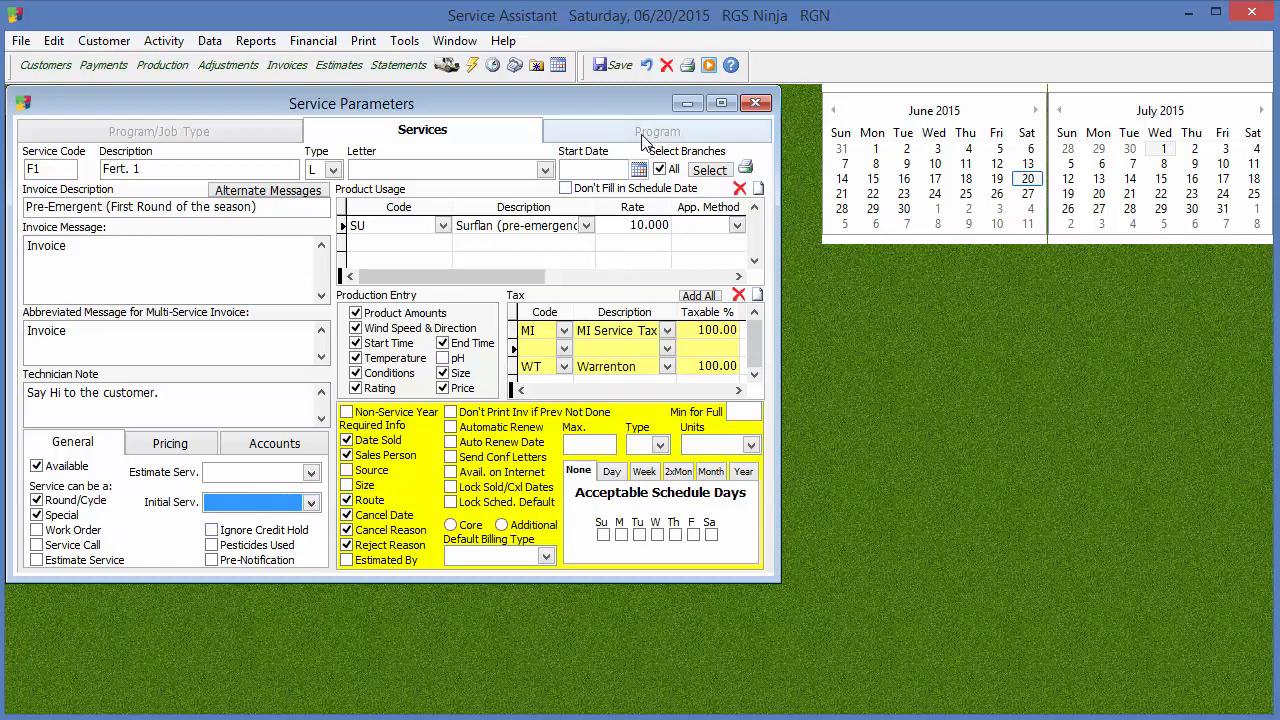
Price the service by Price Table with Lawn Care as the default price table
click(168, 446)
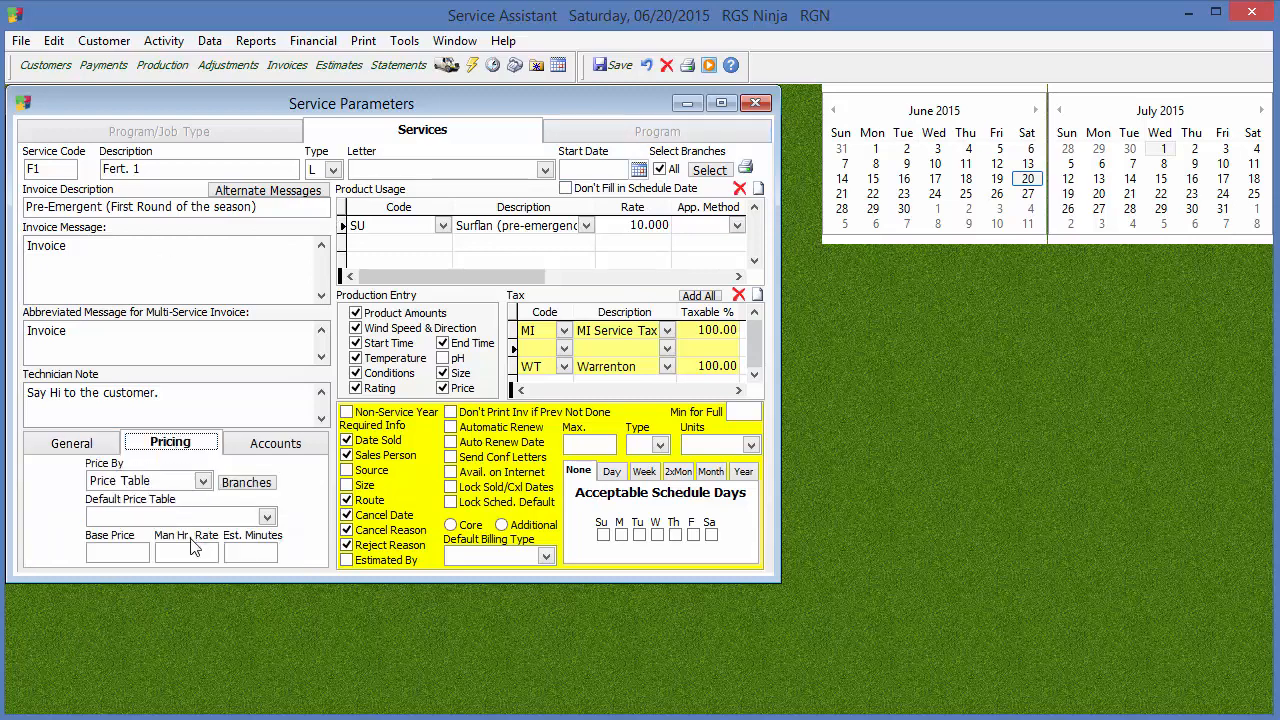
click(166, 484)
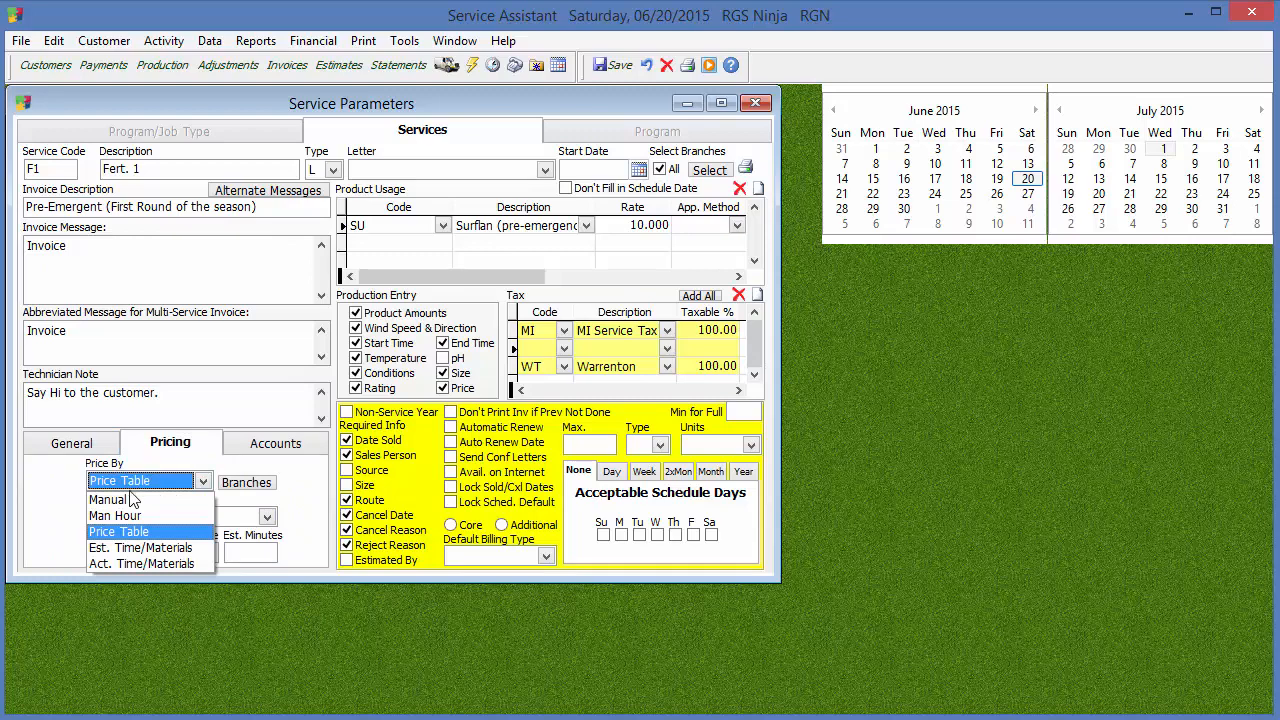
click(175, 540)
click(264, 517)
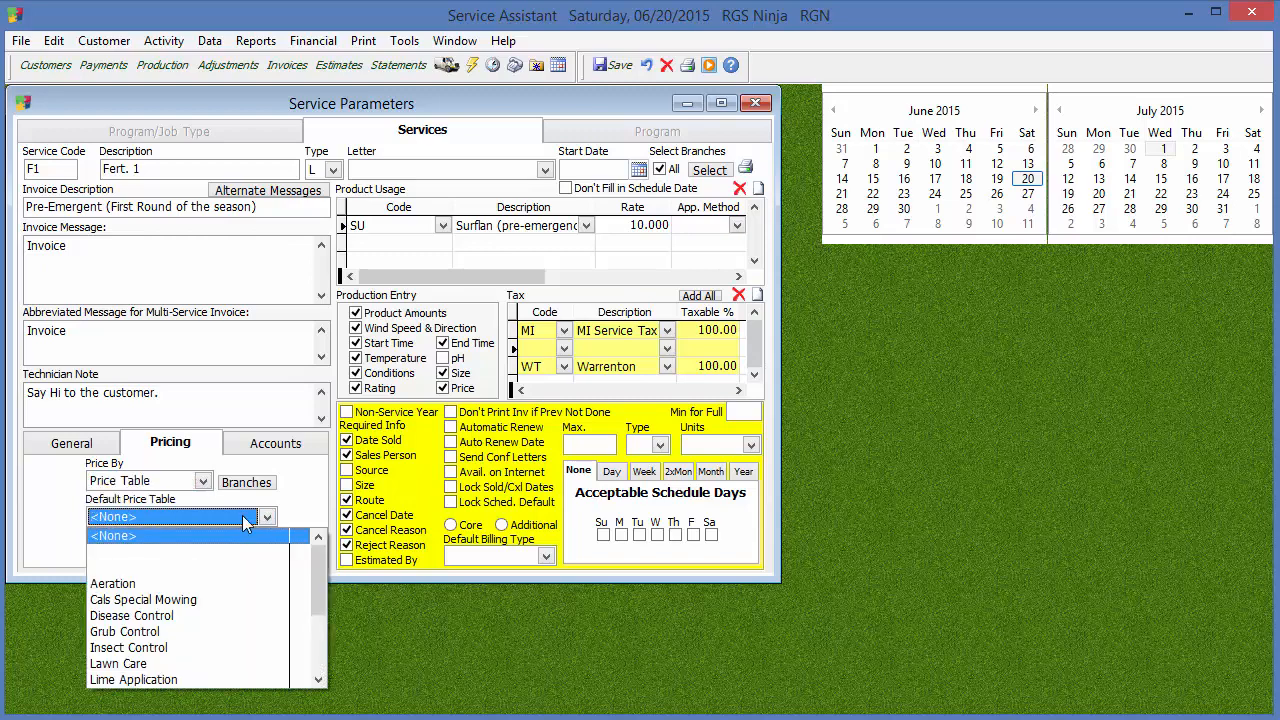
click(256, 655)
key(Up)
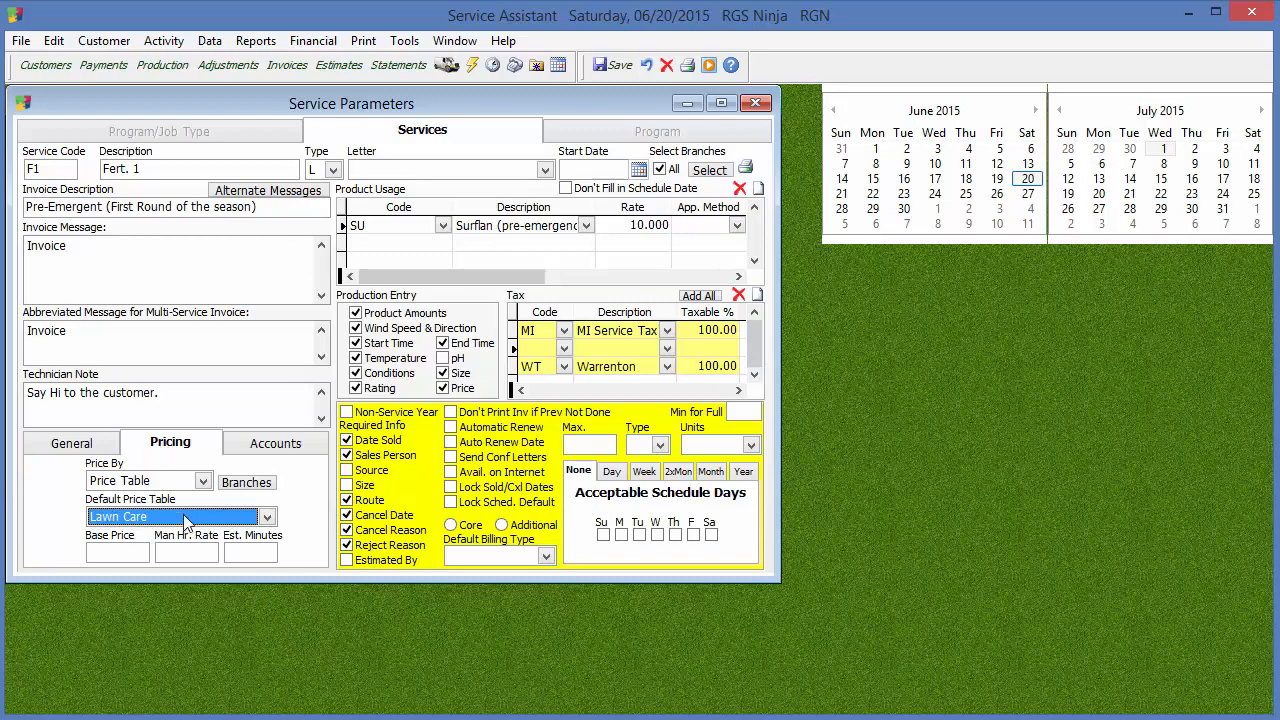
Try to edit the branch price tables, dismiss the message and save the service
click(265, 484)
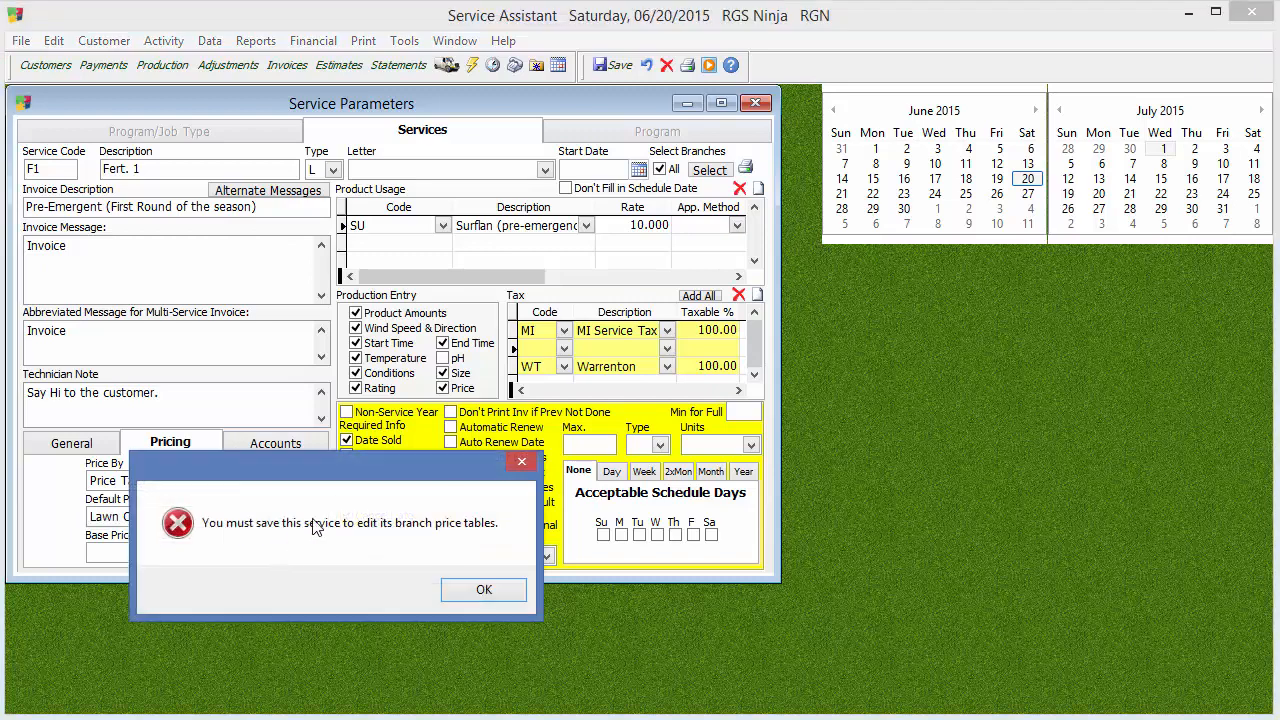
click(488, 590)
click(610, 66)
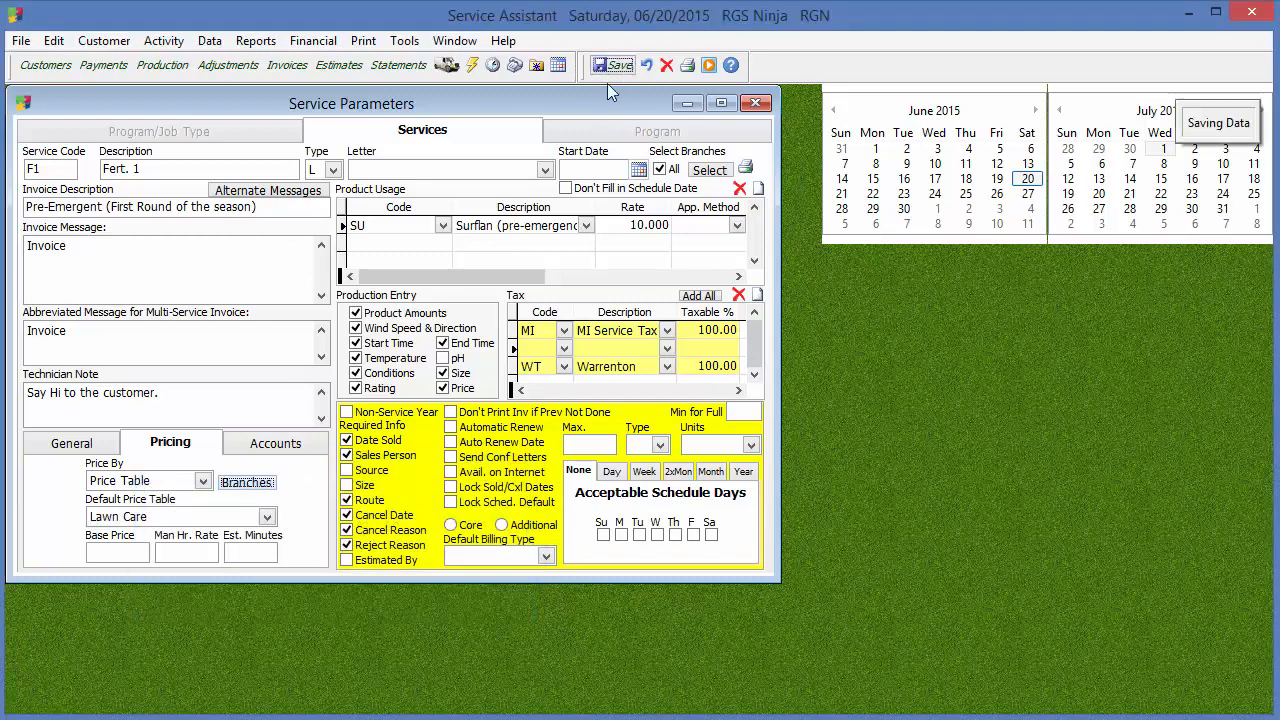
Examine the branch price tables for the Real Green Systems and Blank branches, and close them without changes
click(248, 483)
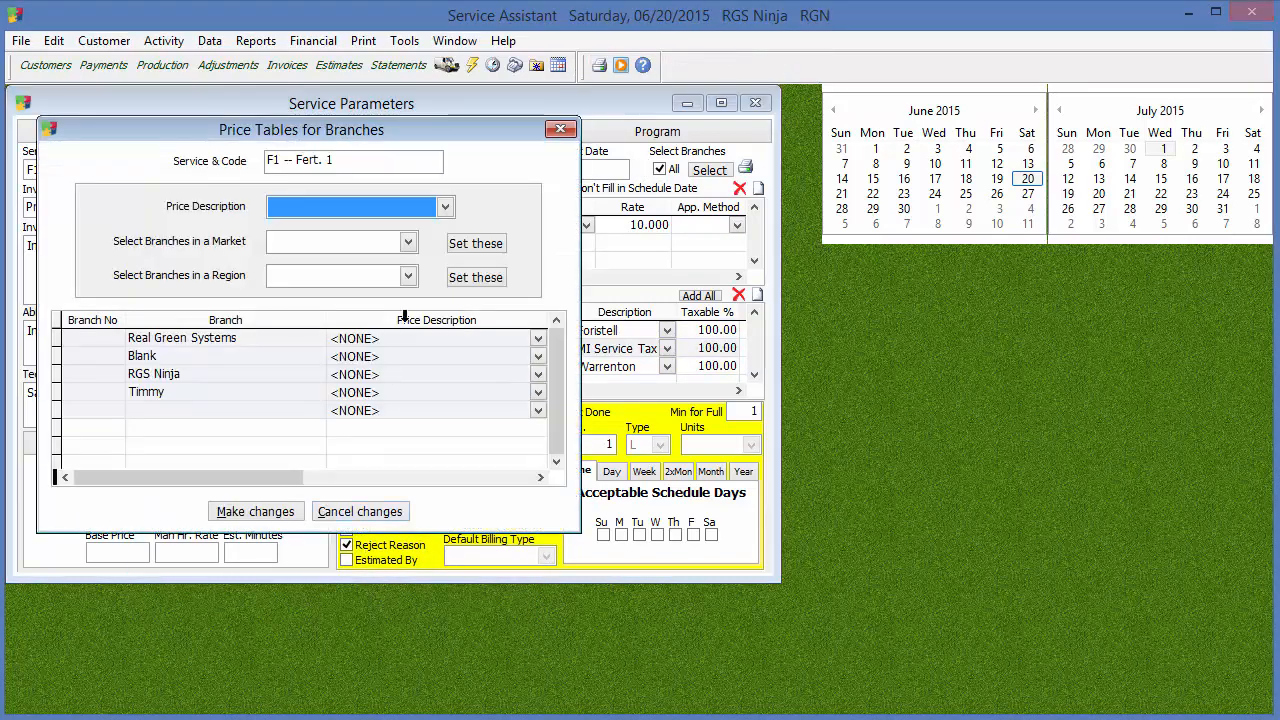
click(477, 338)
click(519, 320)
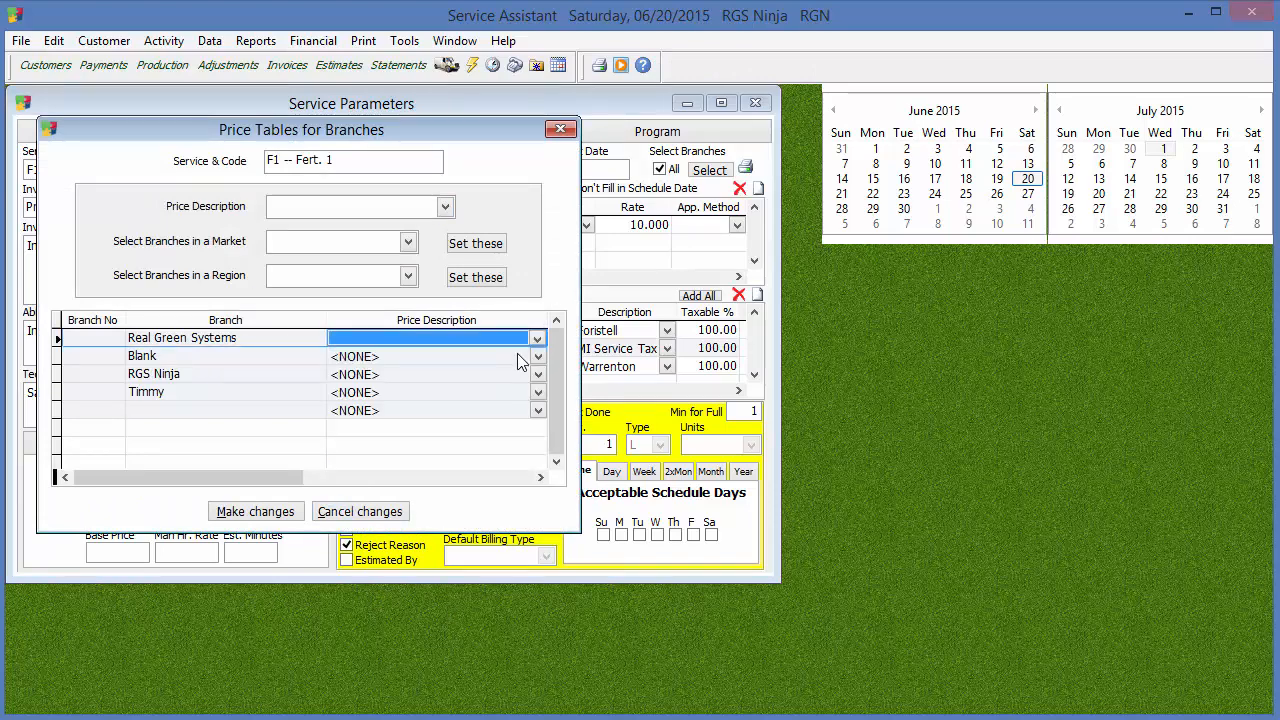
click(520, 357)
click(573, 262)
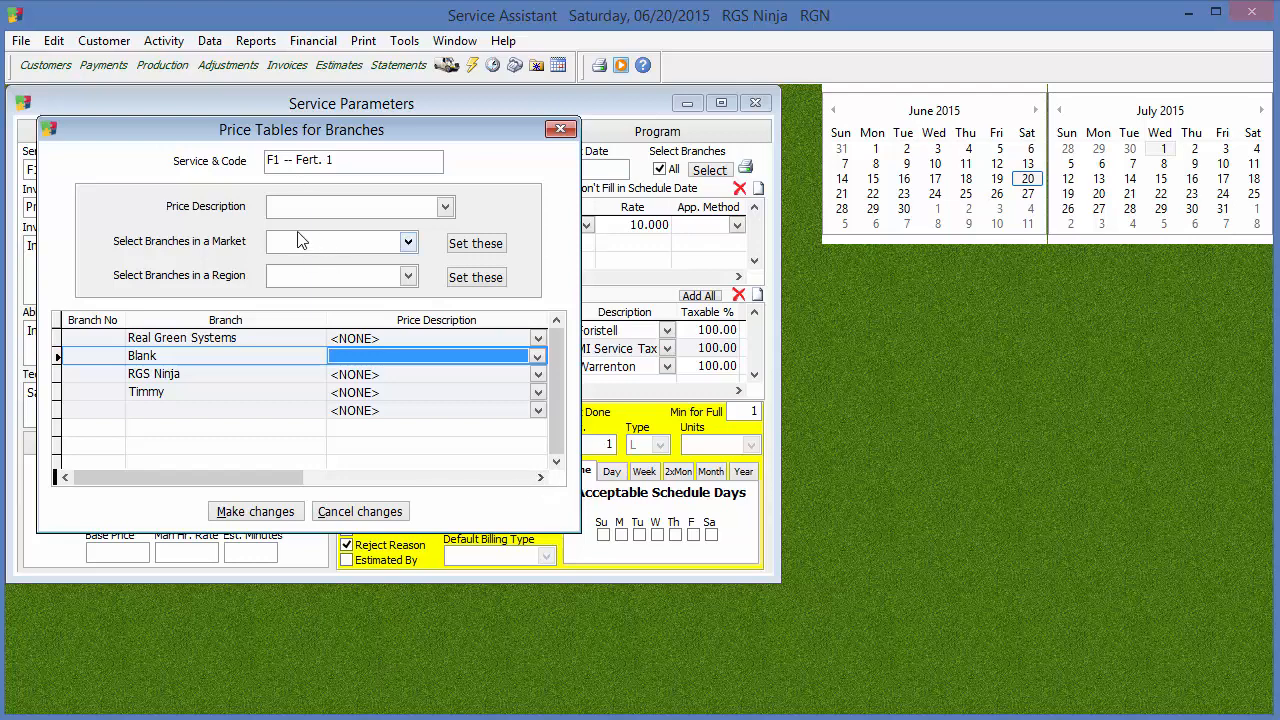
click(560, 129)
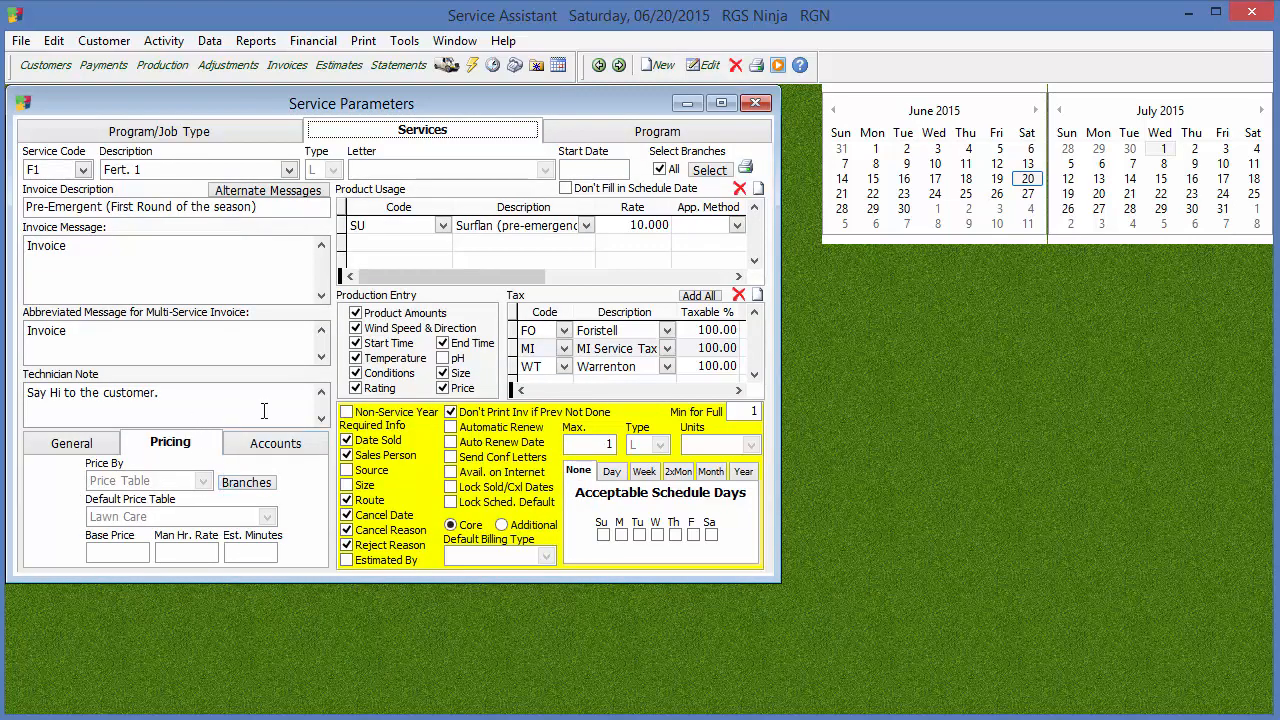
Show the service's account assignments and reopen the service for editing
click(284, 452)
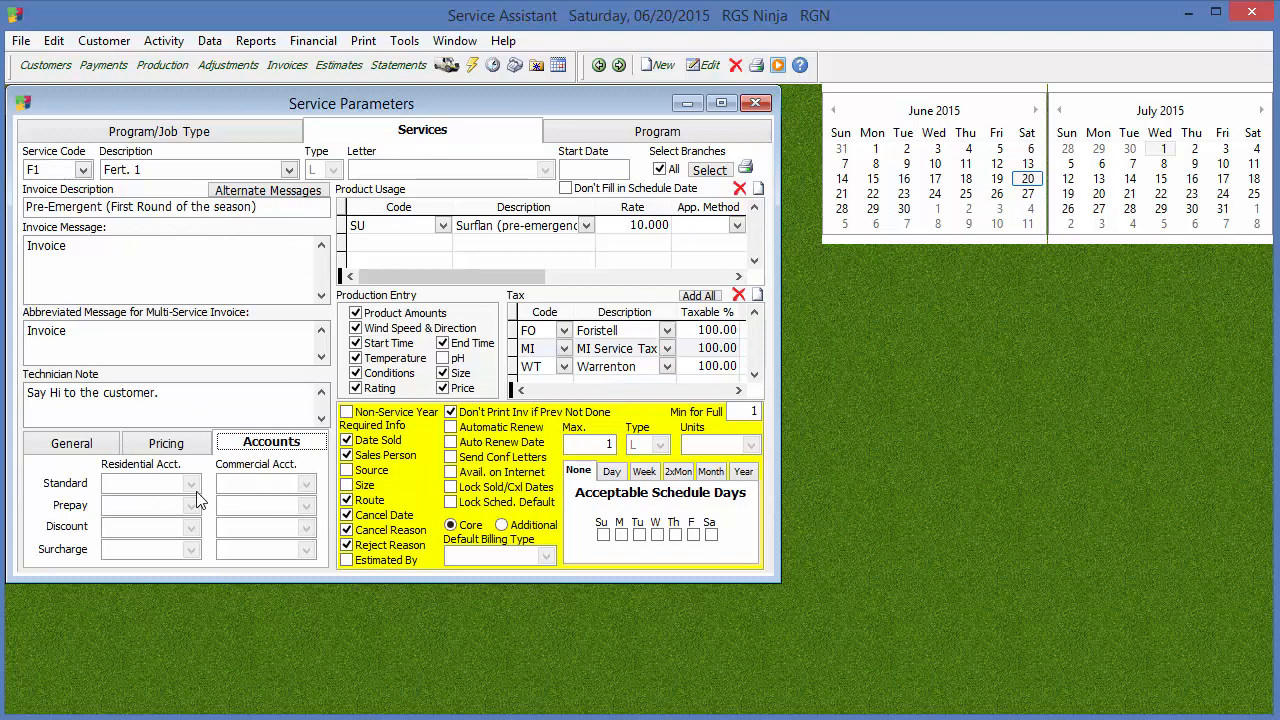
click(703, 68)
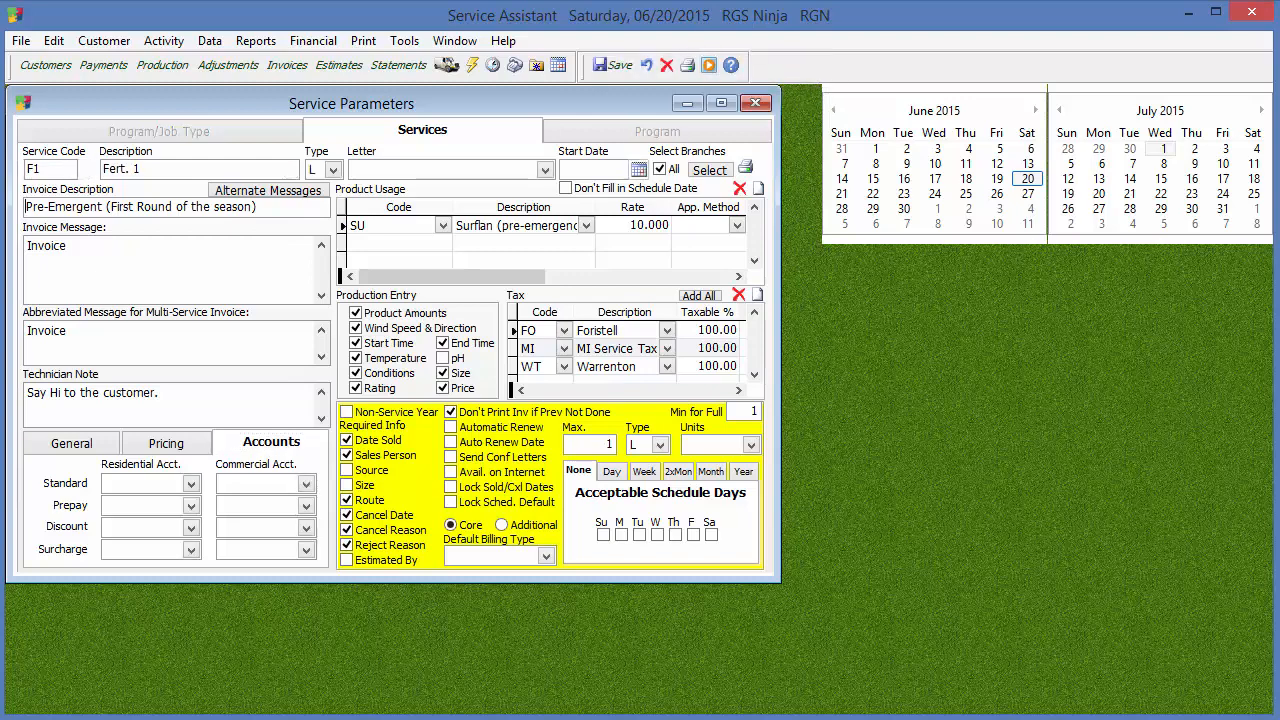
Browse the ledger accounts, try Sales Tax as the standard residential account and reset that field to blank
click(192, 485)
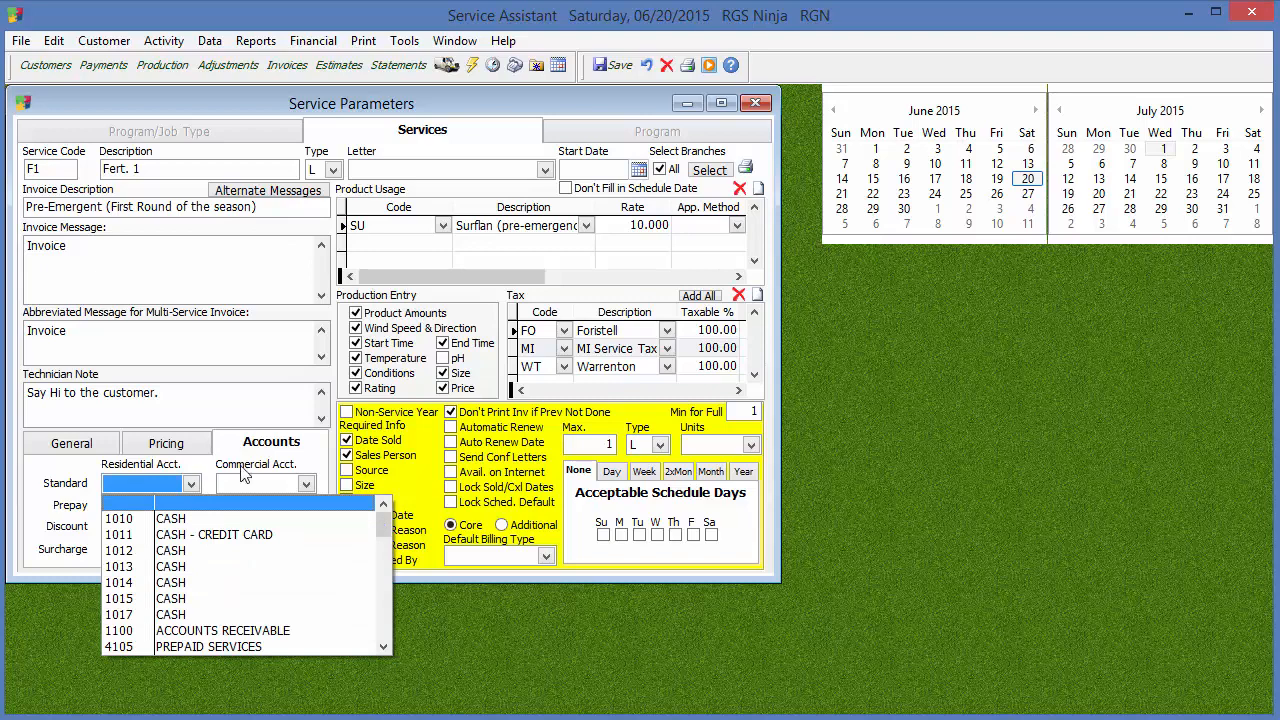
key(Down)
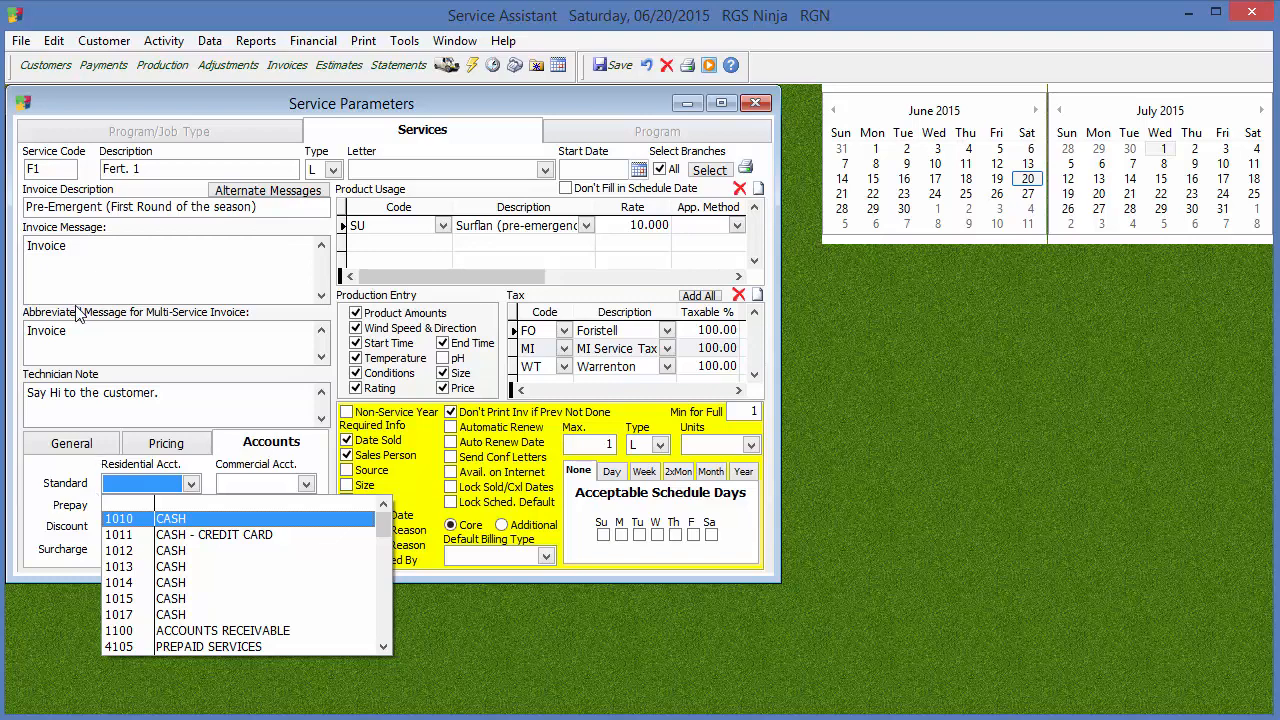
click(386, 616)
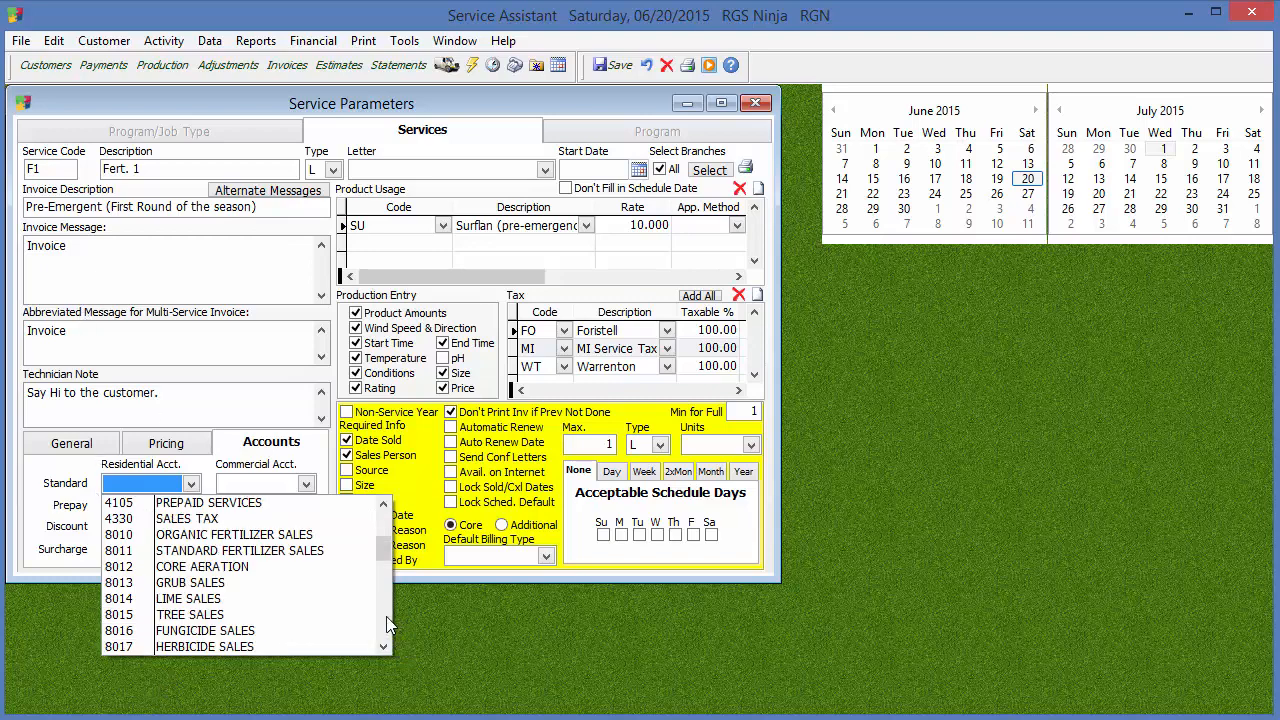
click(386, 616)
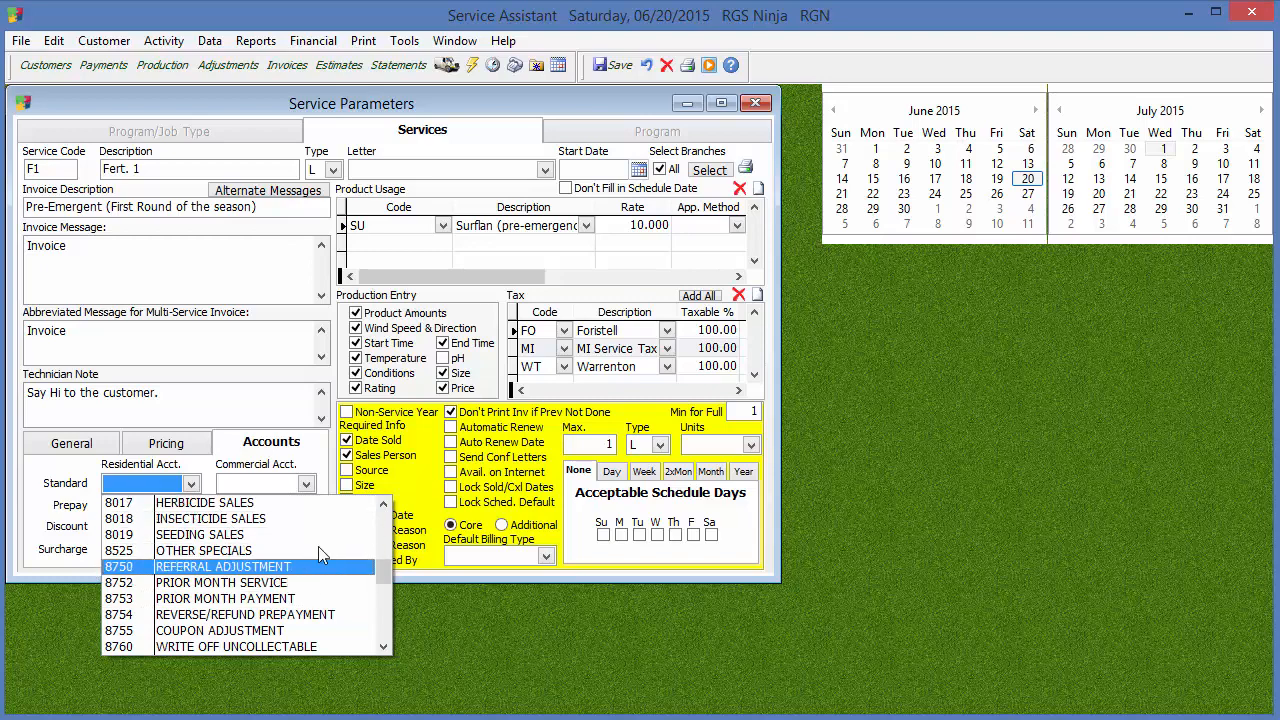
click(384, 505)
click(384, 505)
click(384, 505)
click(384, 505)
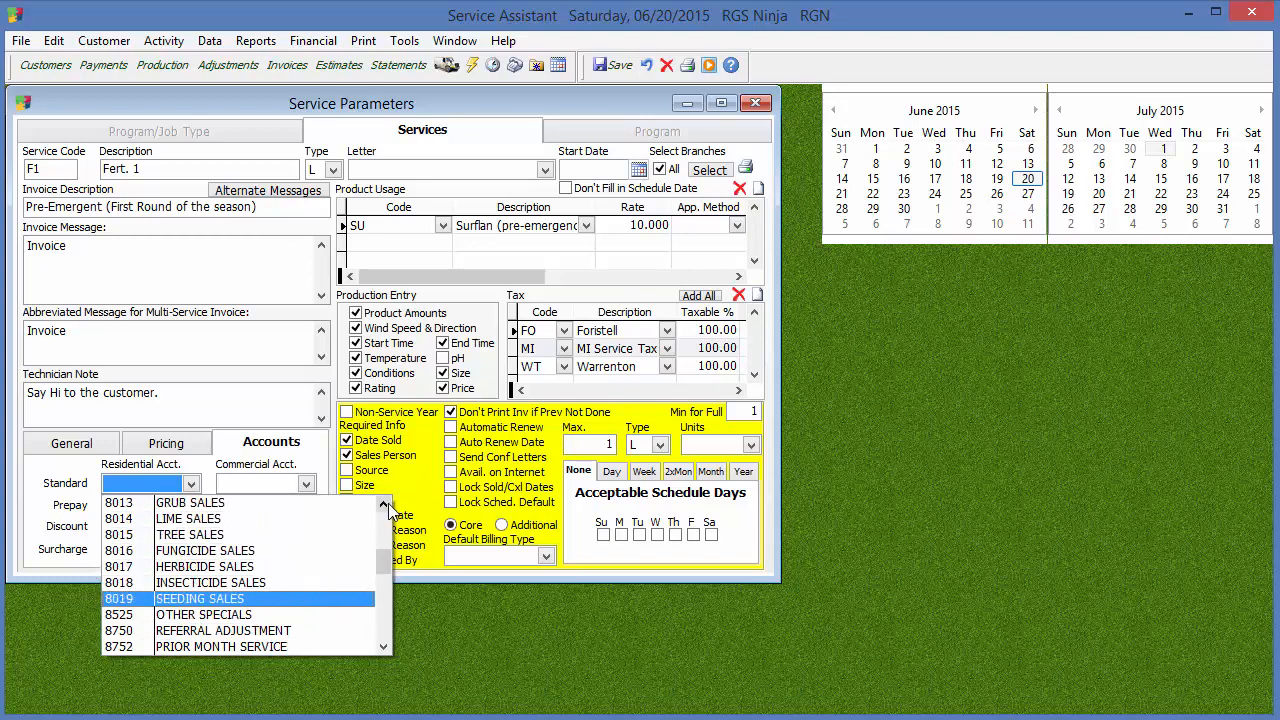
click(384, 505)
click(384, 505)
click(384, 505)
click(384, 505)
click(384, 505)
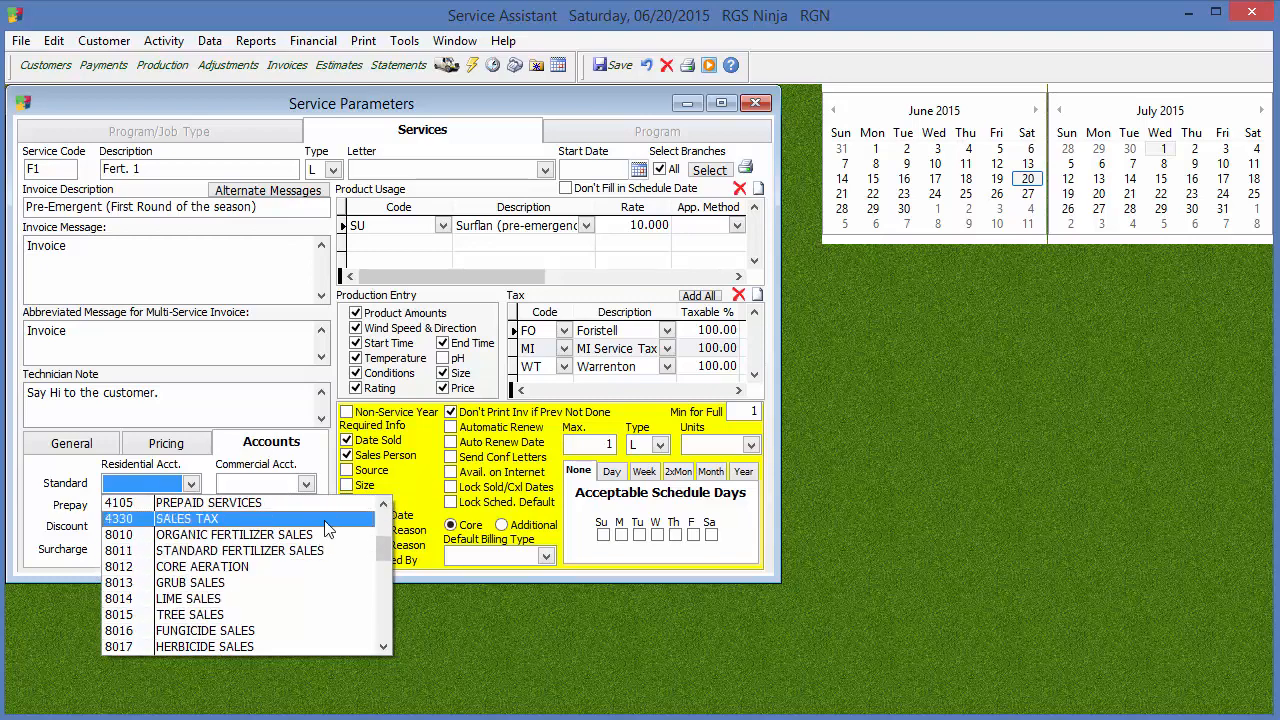
click(140, 518)
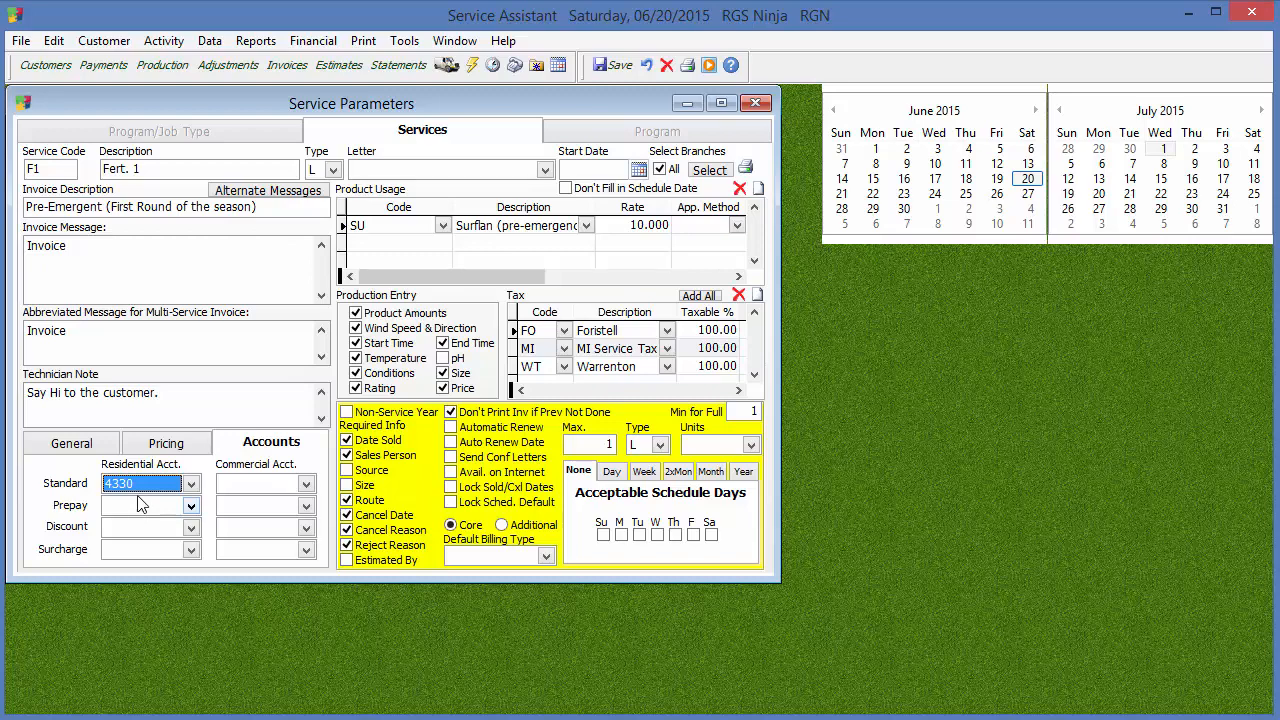
click(190, 483)
drag(392, 568, 391, 505)
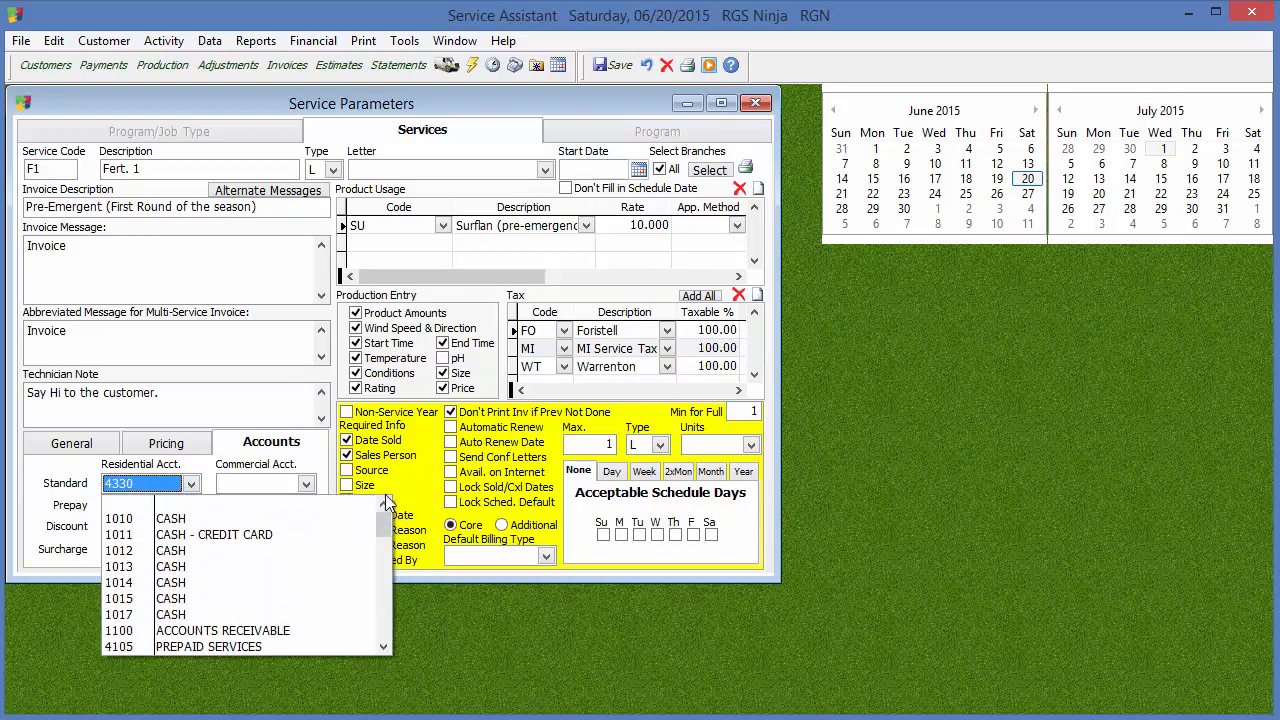
click(272, 502)
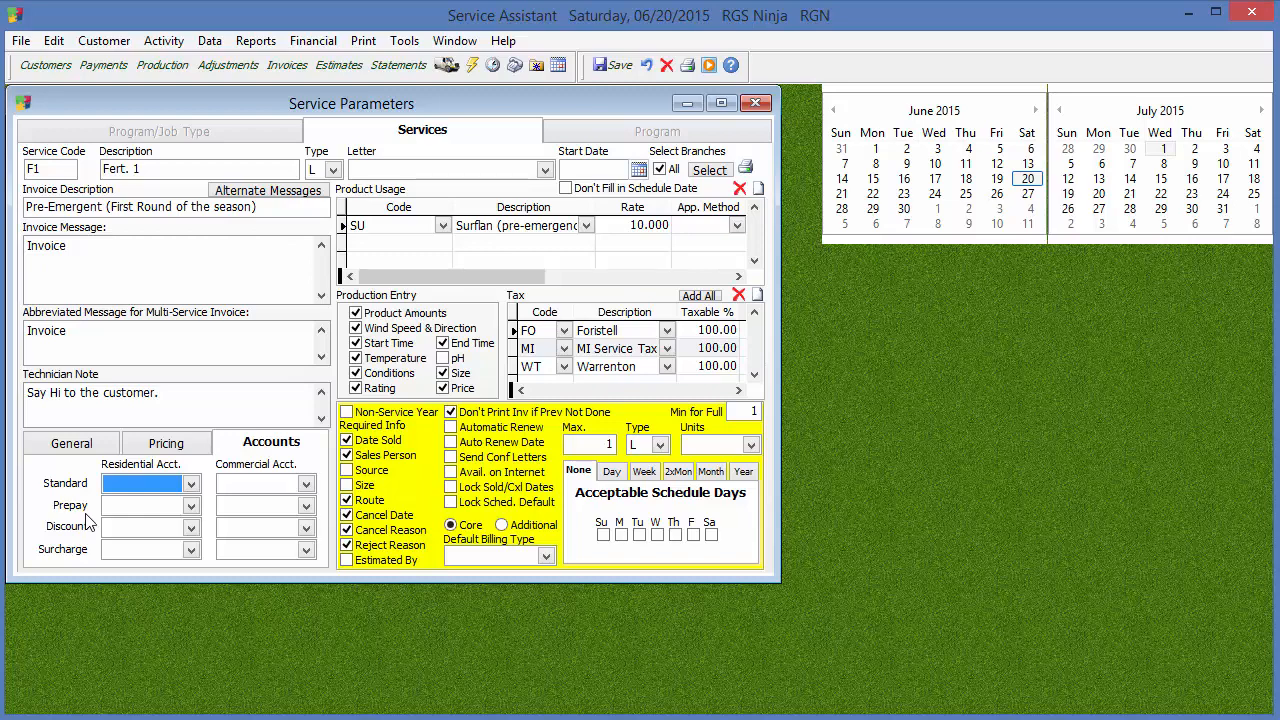
Return to the general options and make Size required information for the service
click(168, 441)
click(98, 446)
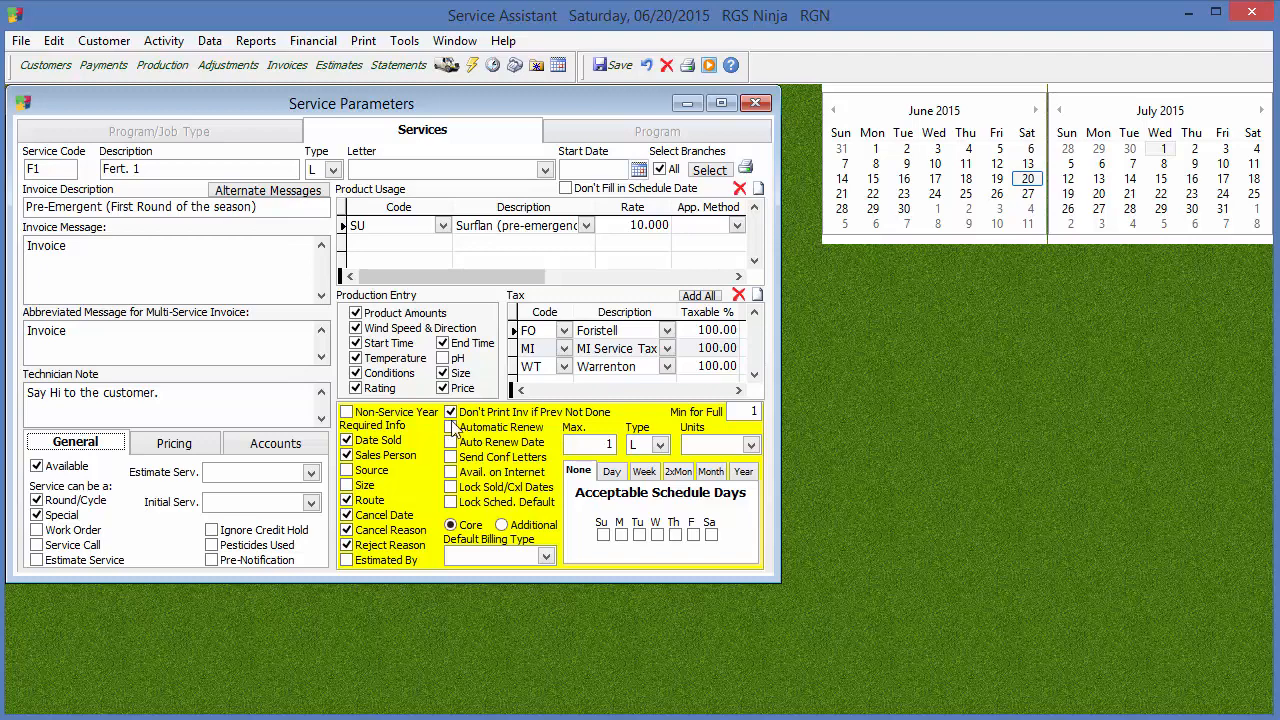
click(366, 489)
Clear Don't Print Inv if Prev Not Done and turn on Automatic Renew for the service
click(451, 412)
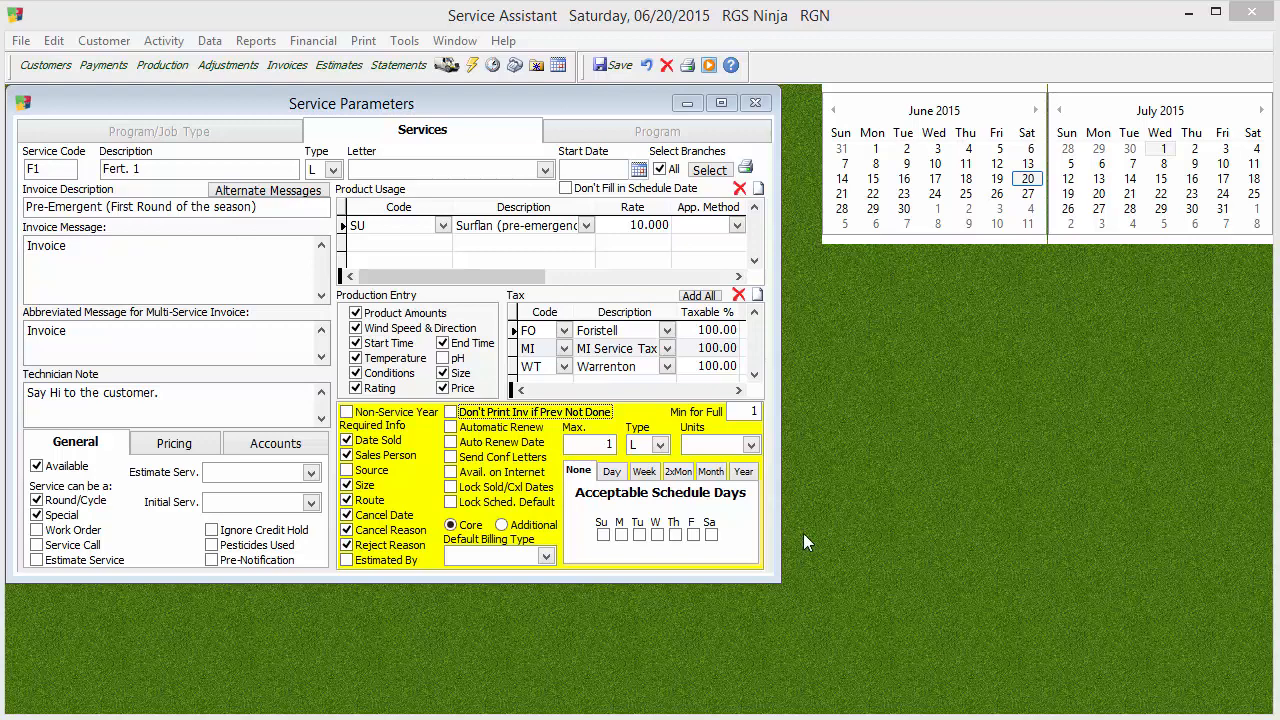
click(483, 431)
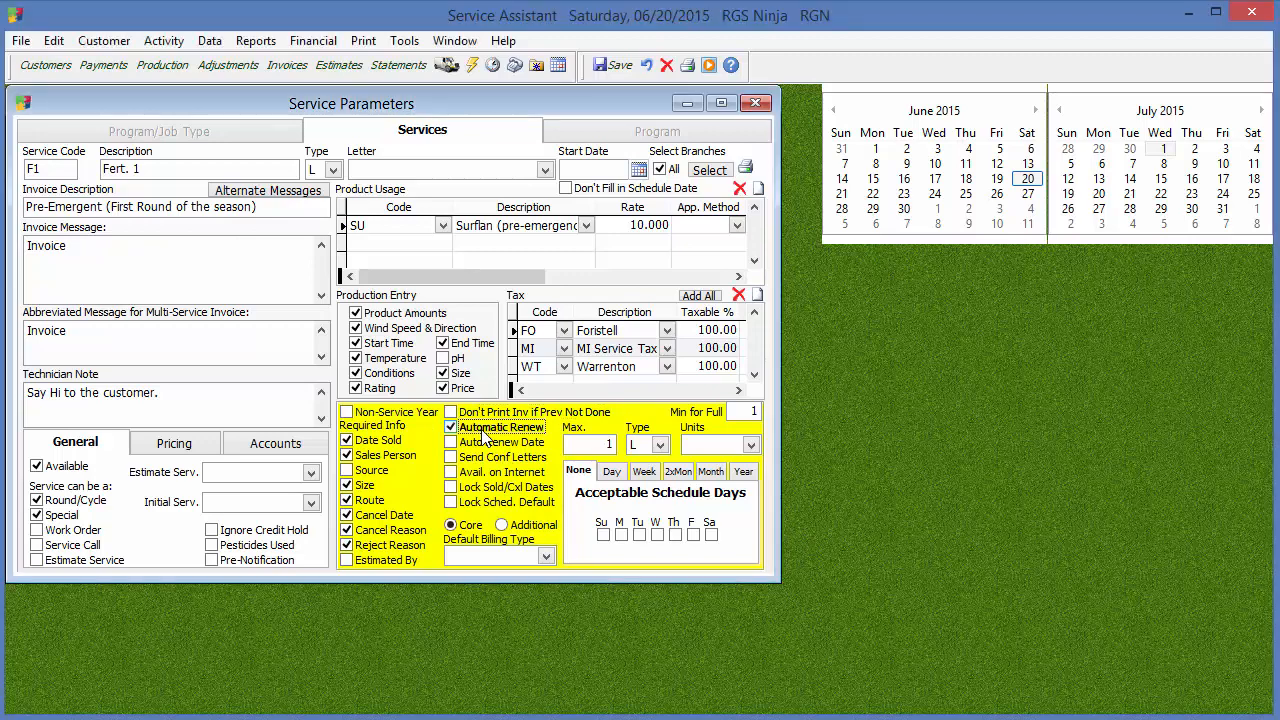
Open Process Renewals to examine its auto-renew choices, and move the Service Renewals window away from the service parameters
click(405, 45)
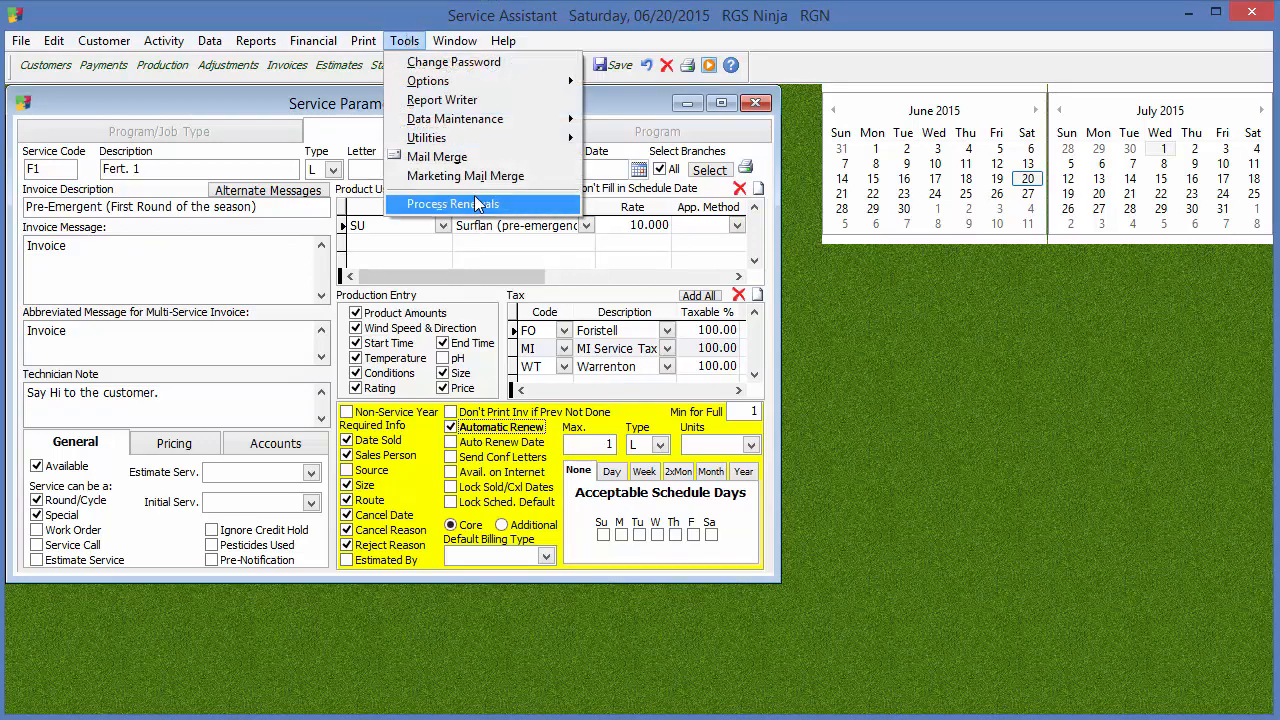
click(476, 205)
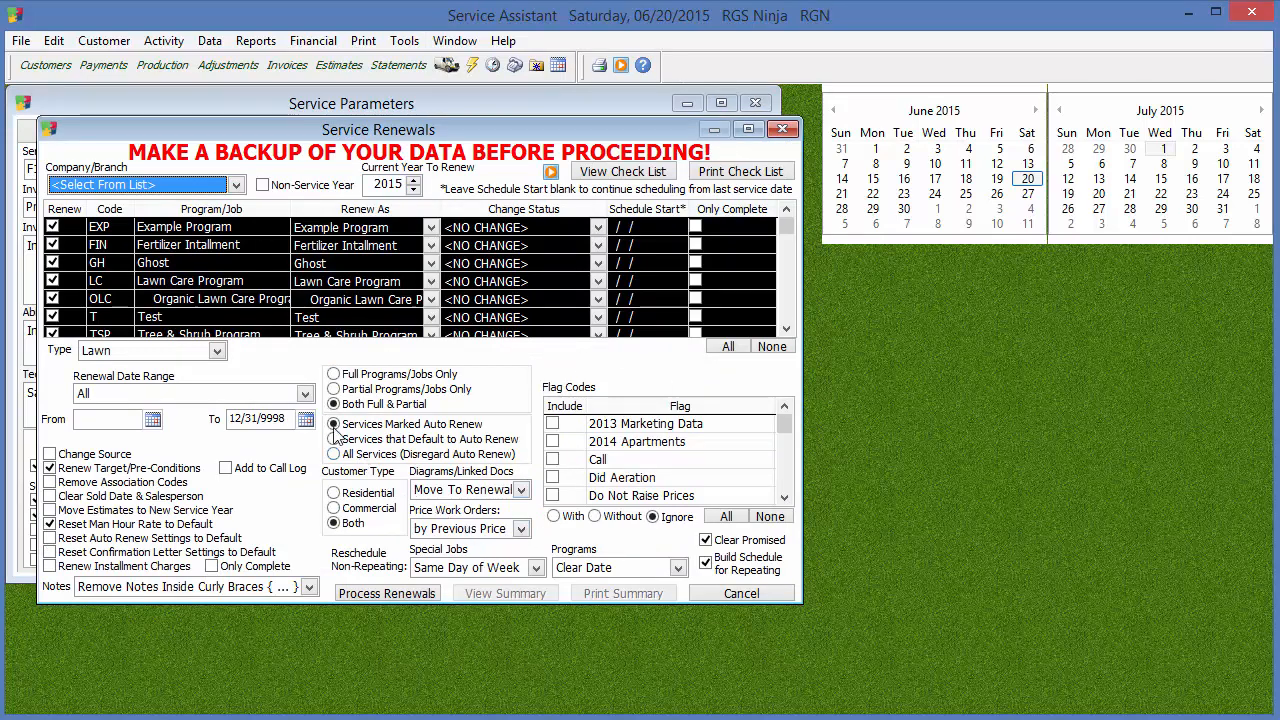
drag(548, 133, 895, 242)
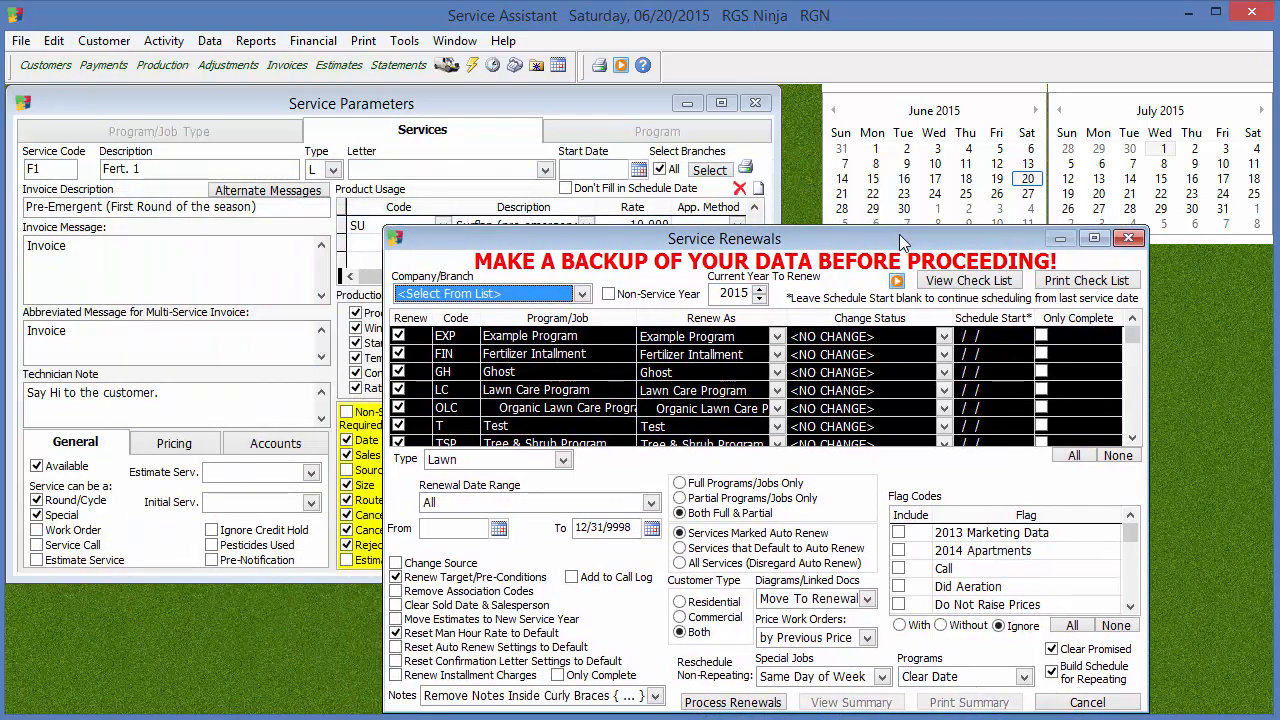
Close Service Renewals and turn off Automatic Renew for the service
click(1130, 239)
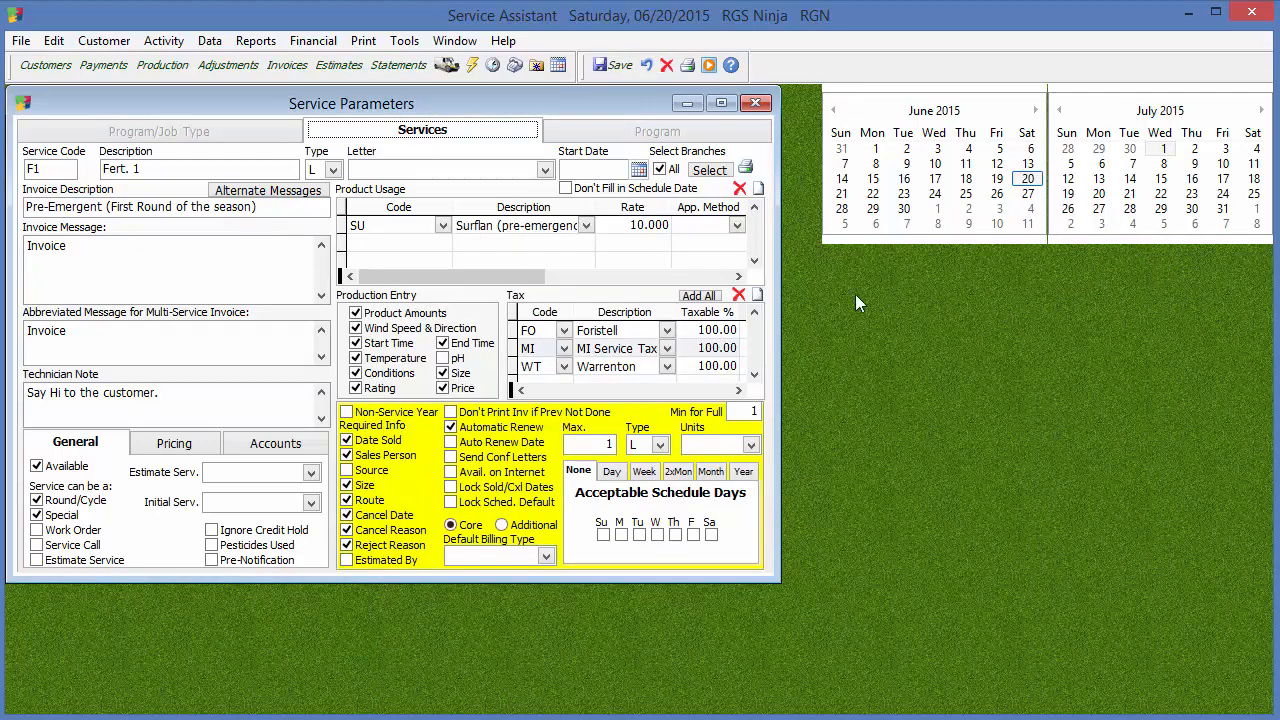
click(540, 428)
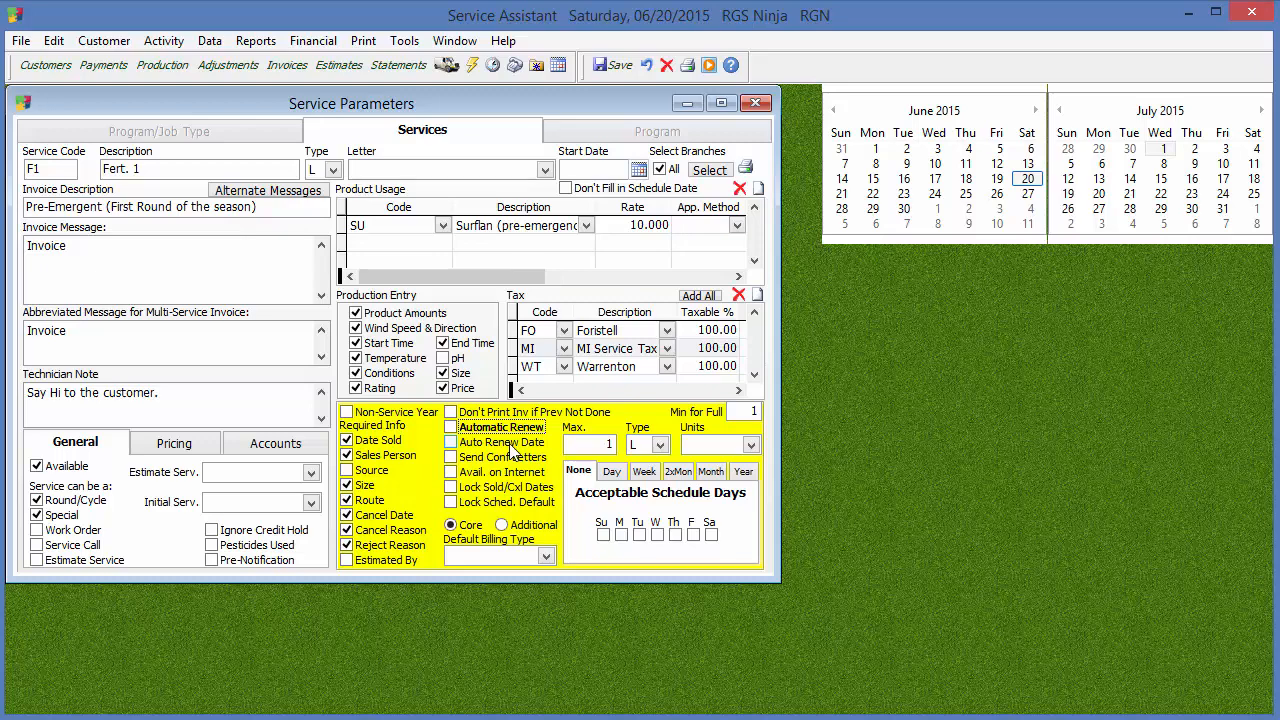
Go back through the customer records to an active customer with a mowing service and open its Mowing job to examine Auto Renew
click(66, 70)
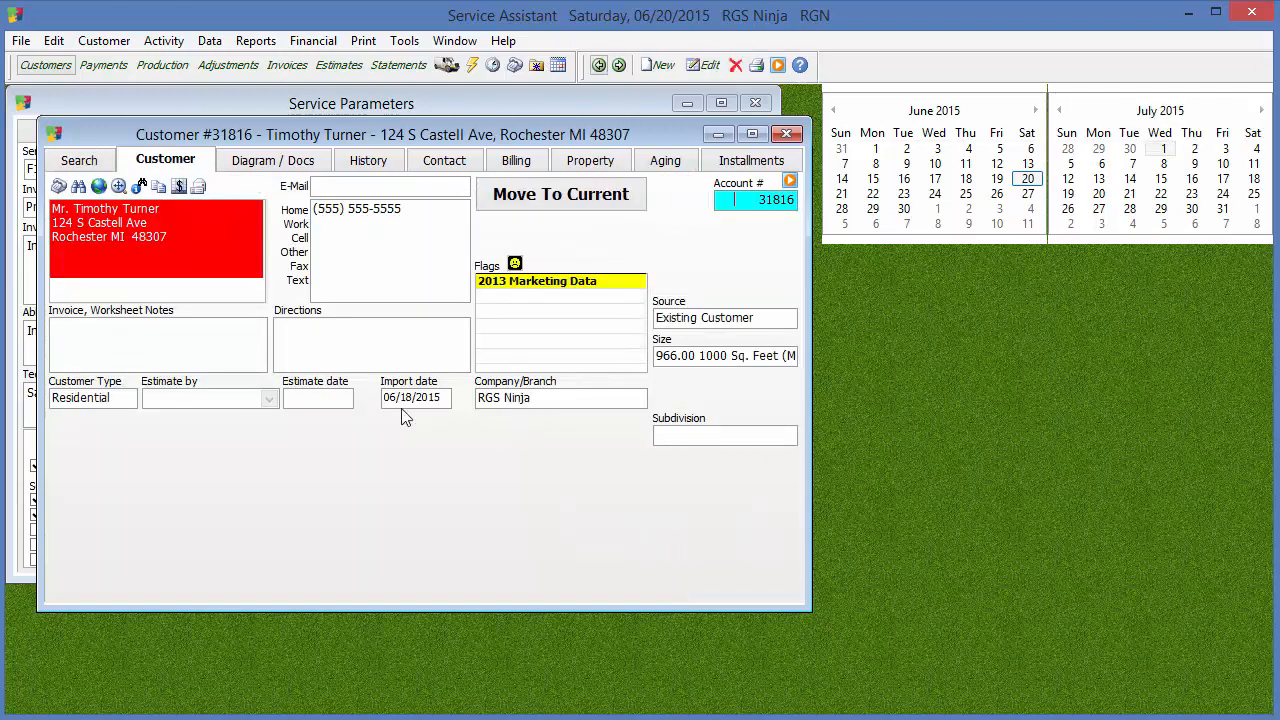
click(598, 66)
click(79, 162)
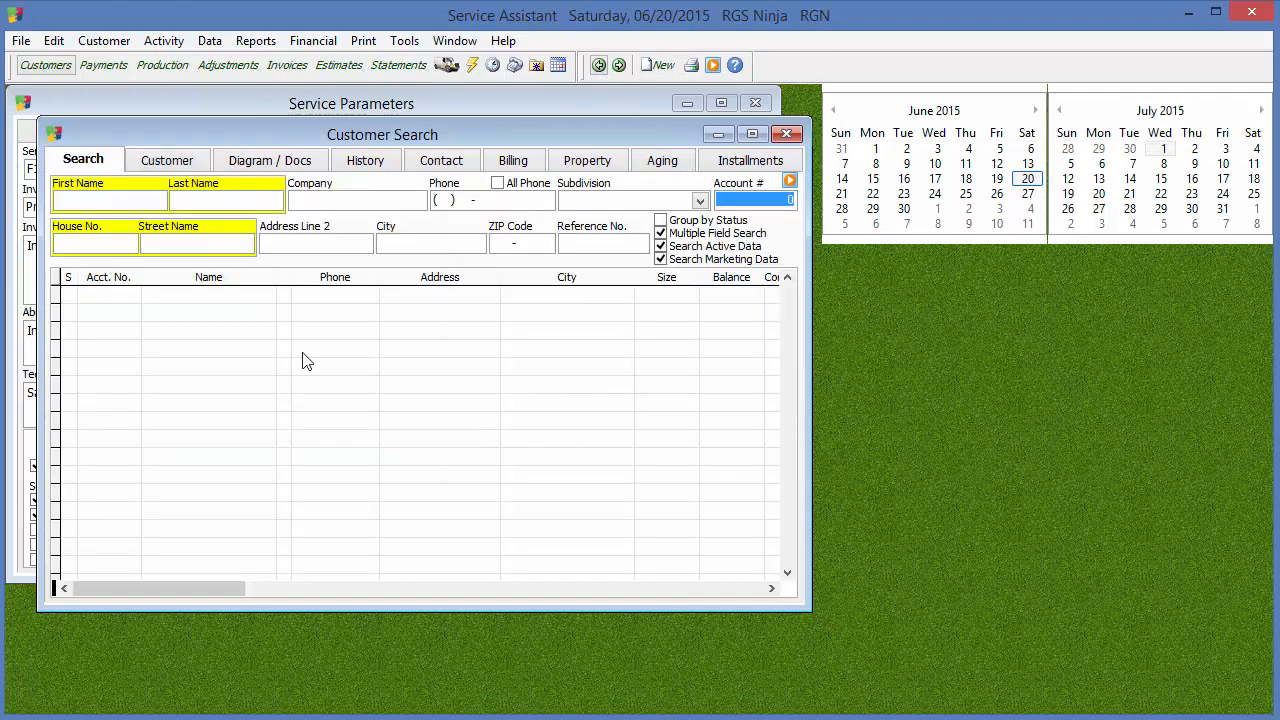
click(598, 66)
click(598, 66)
click(598, 66)
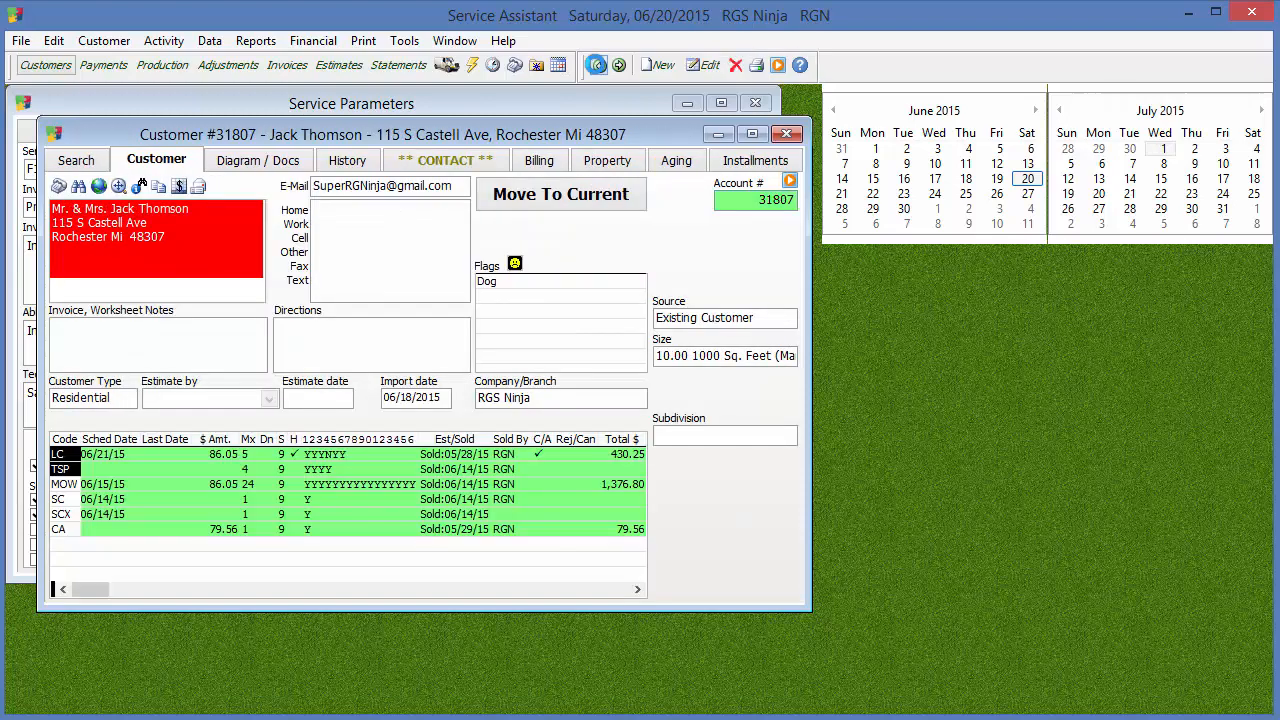
click(598, 66)
click(598, 66)
double_click(478, 485)
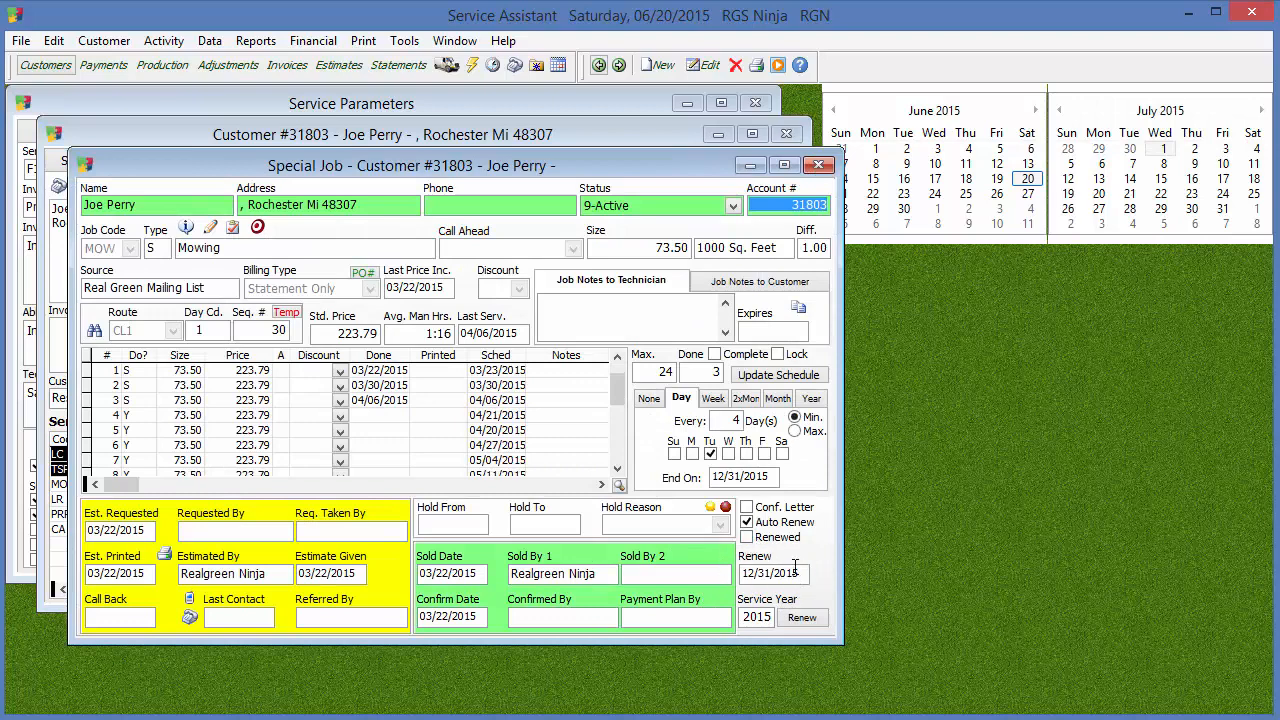
Open Process Renewals beside the Mowing job to compare its auto-renew choices, and close both windows
click(418, 44)
click(455, 204)
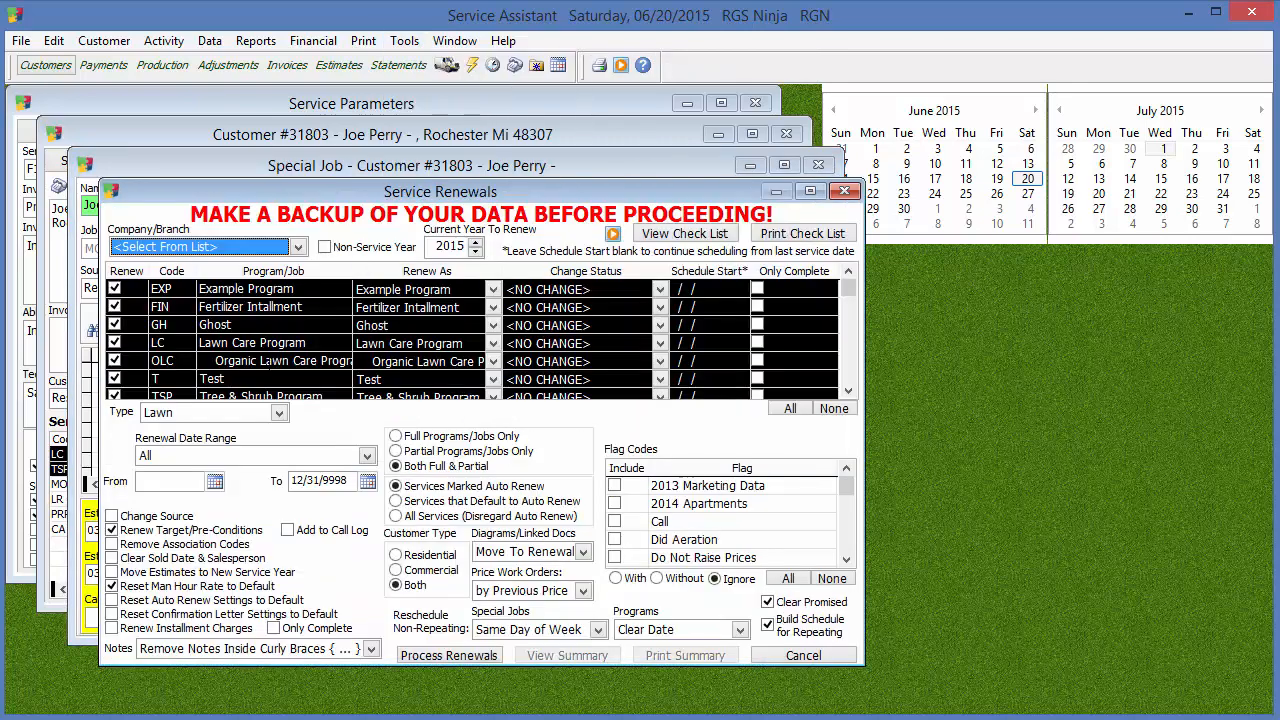
drag(542, 196, 1240, 295)
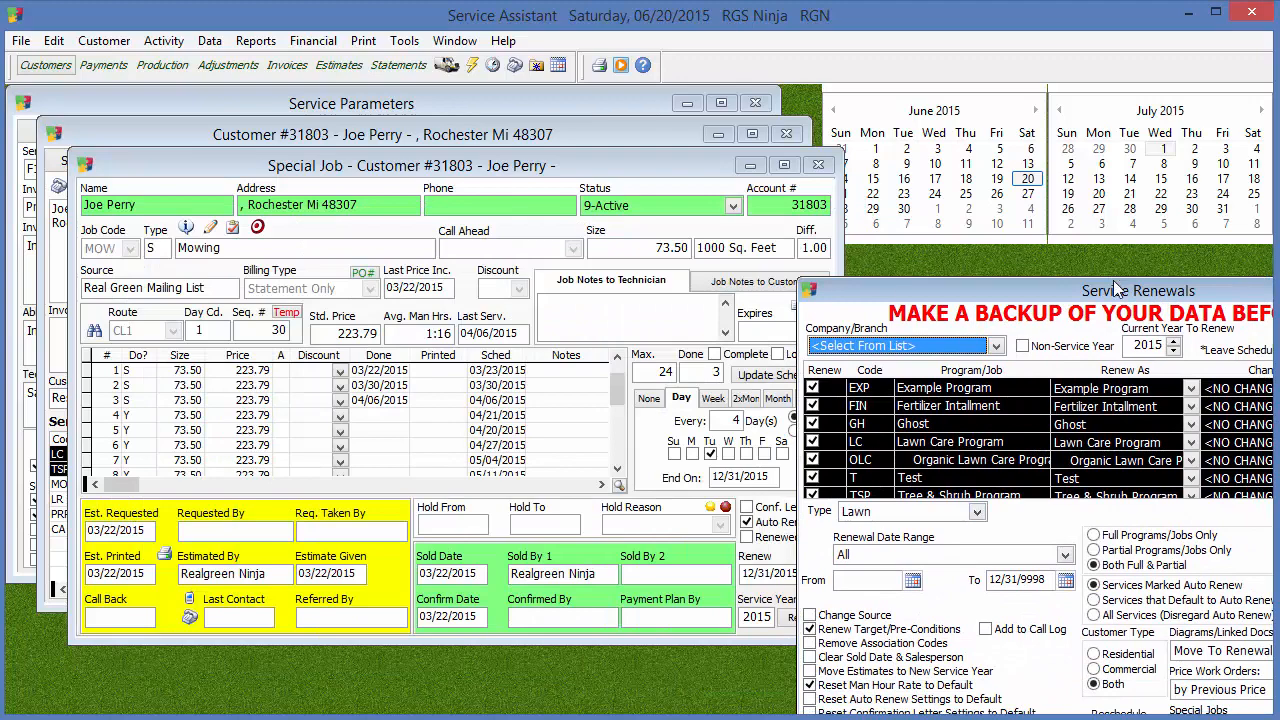
drag(1128, 291, 590, 291)
click(1011, 292)
click(818, 165)
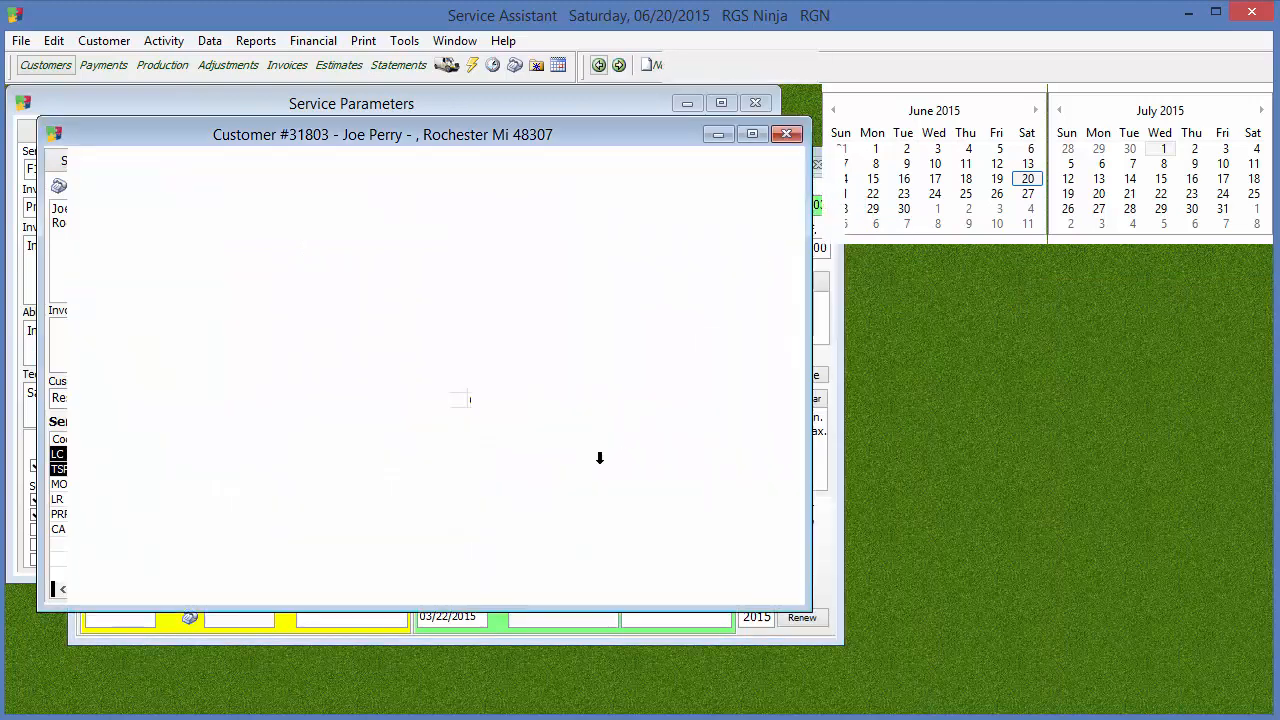
Check the renewal options in Service Parameters against the customer's Mowing job, and close the job
click(626, 107)
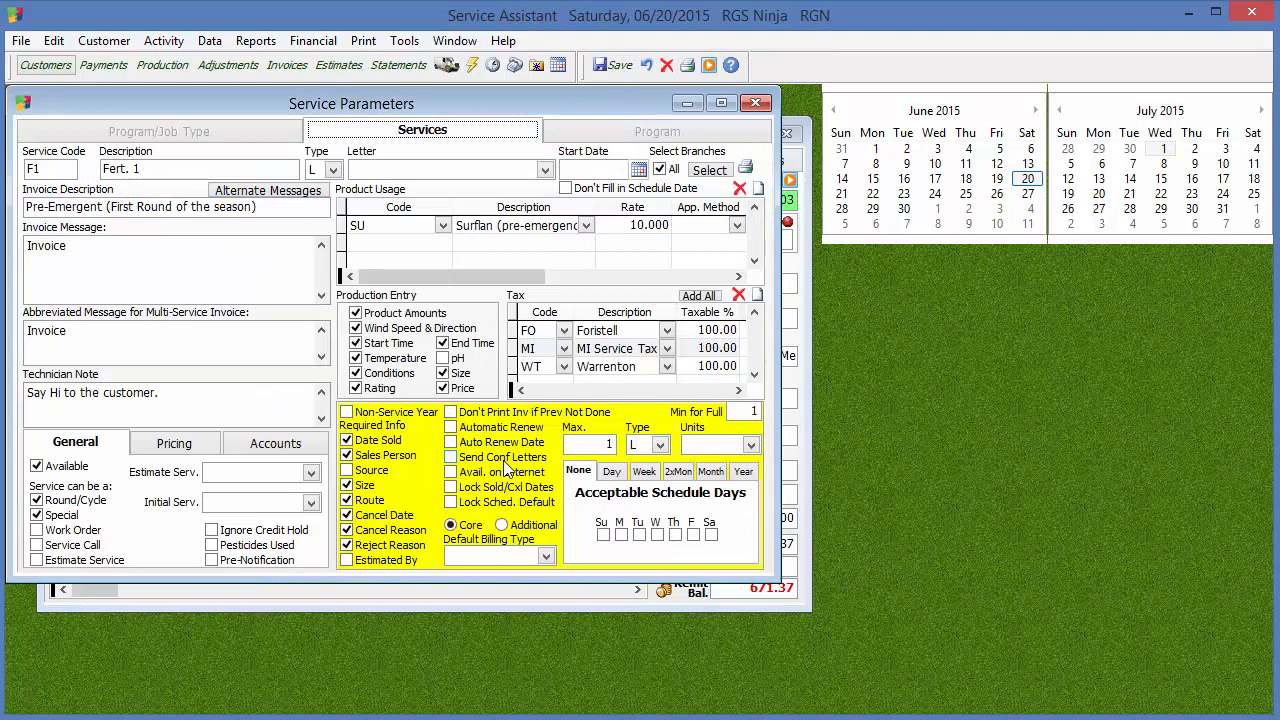
click(798, 345)
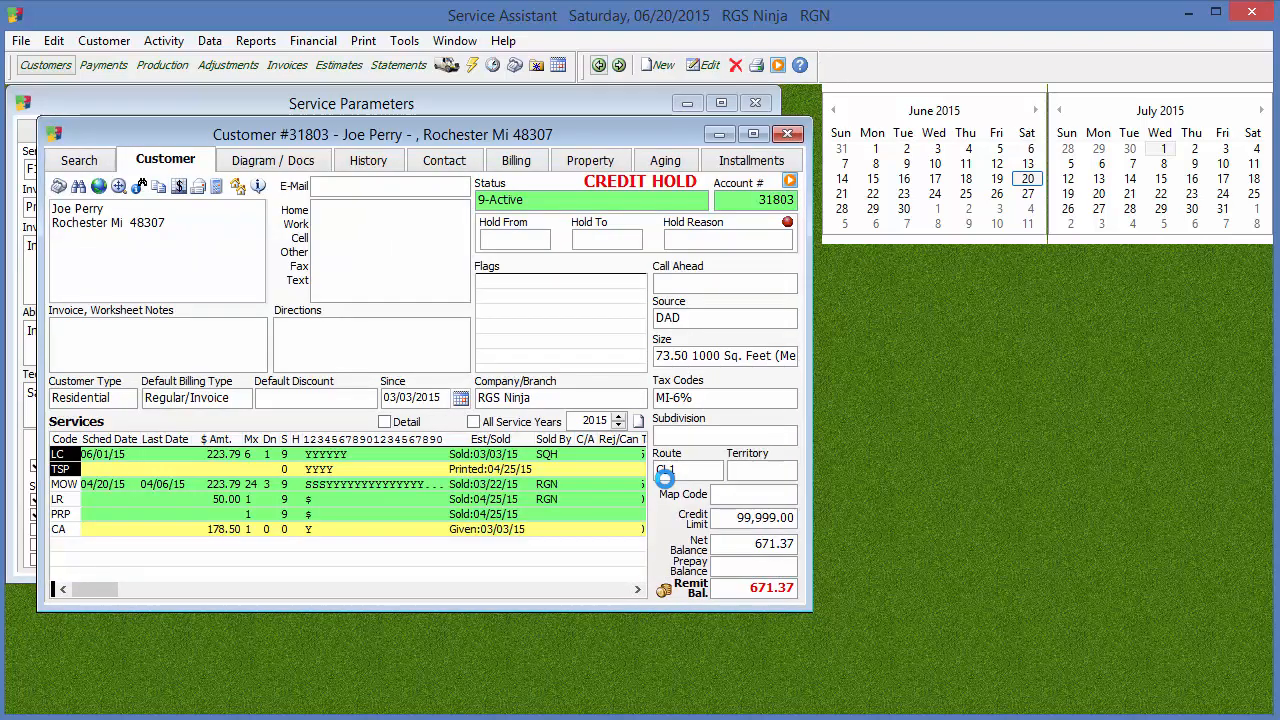
double_click(427, 487)
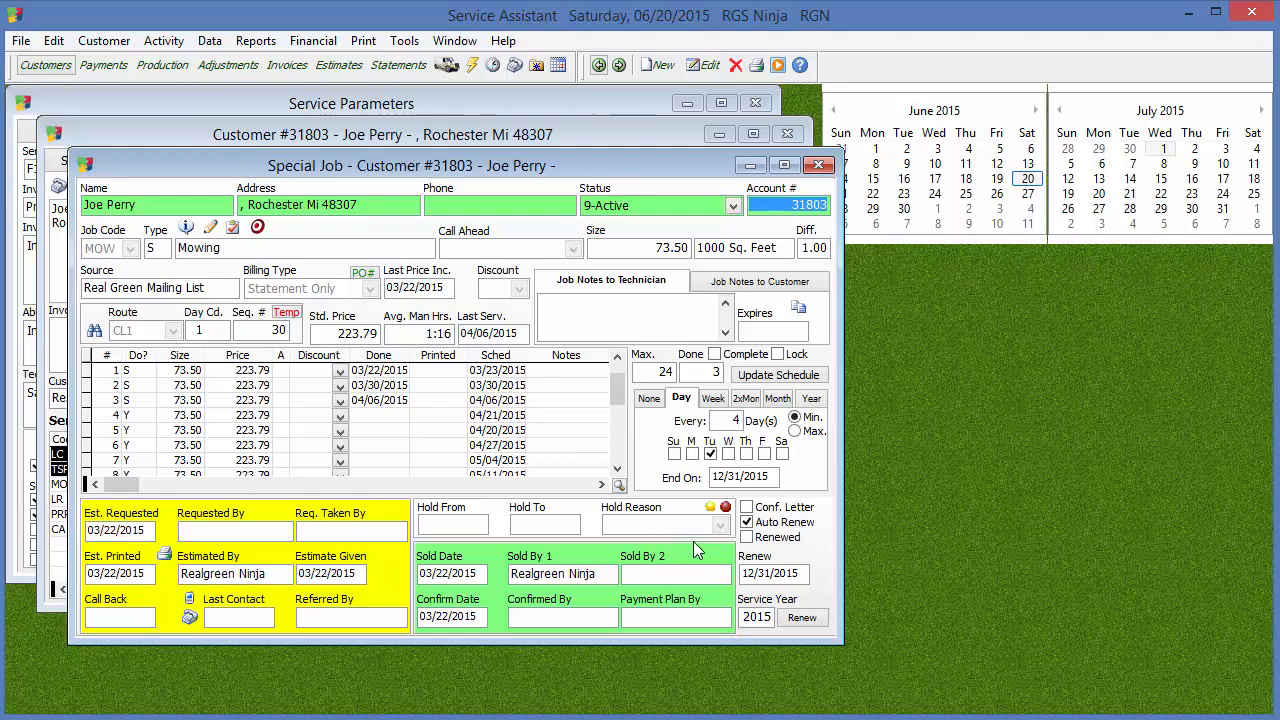
click(818, 166)
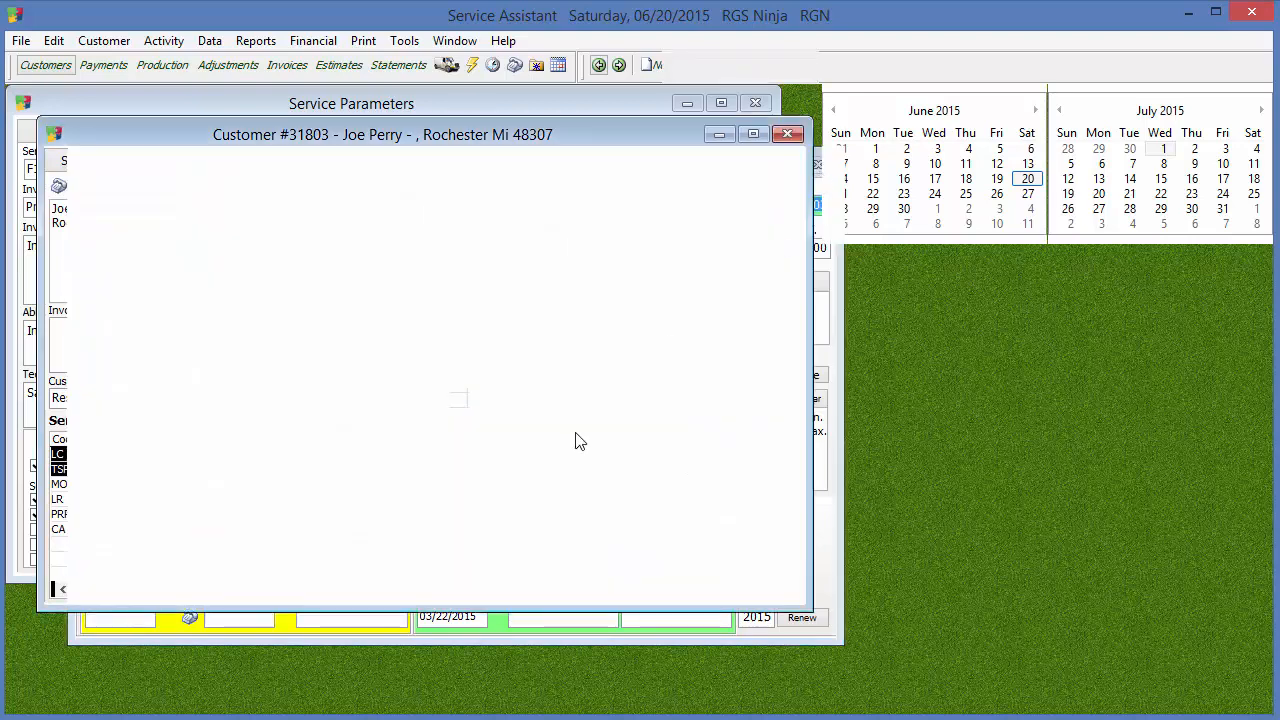
Review the auto-renew selection choices in Process Renewals, and close it along with the customer record
click(408, 42)
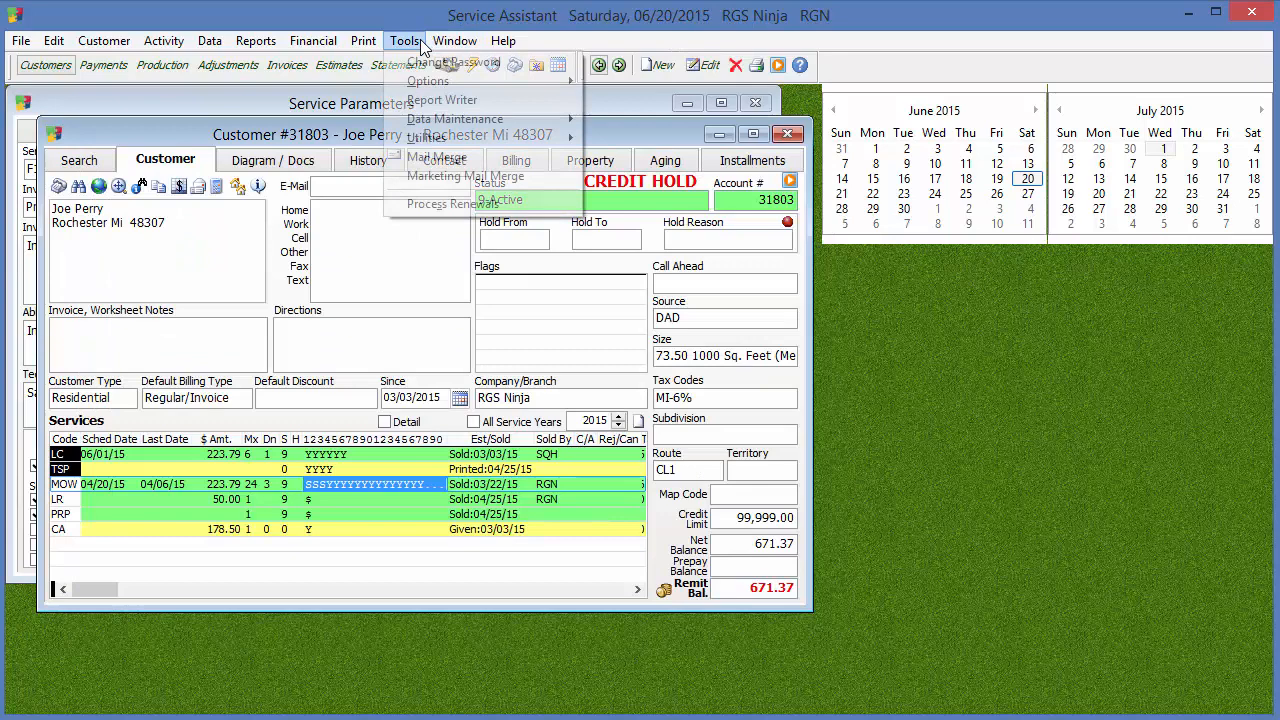
click(442, 204)
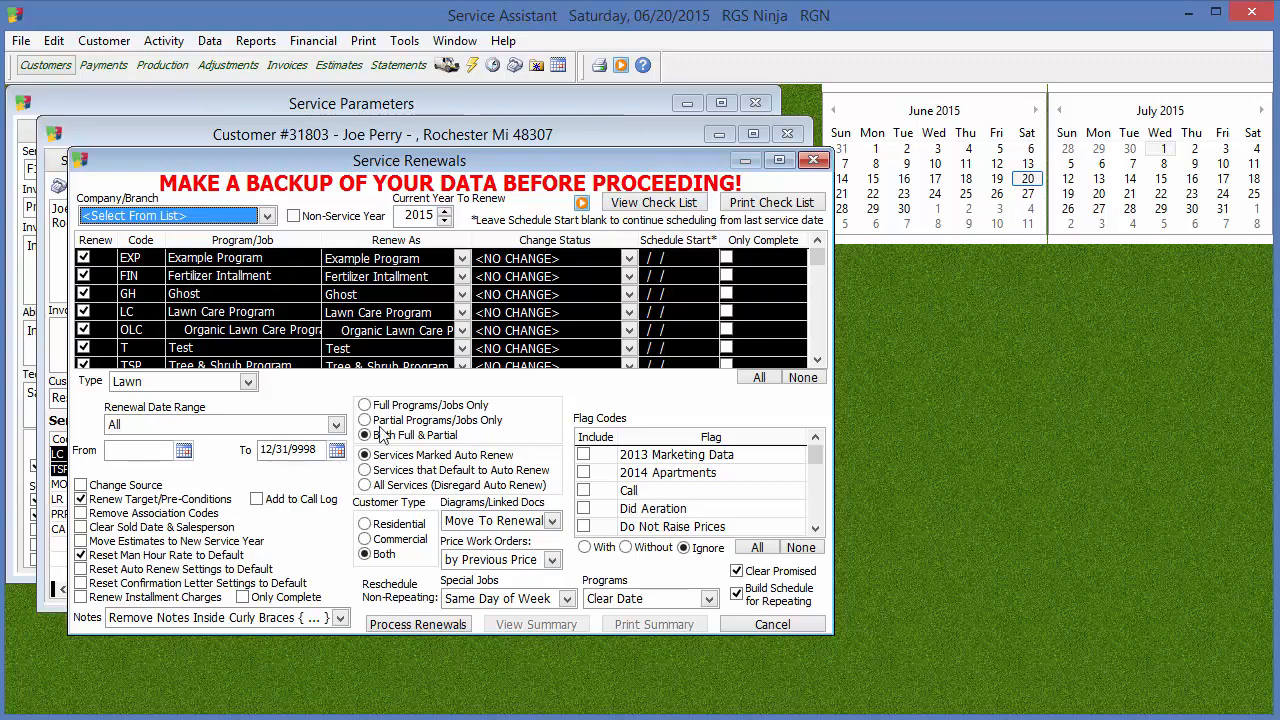
click(813, 160)
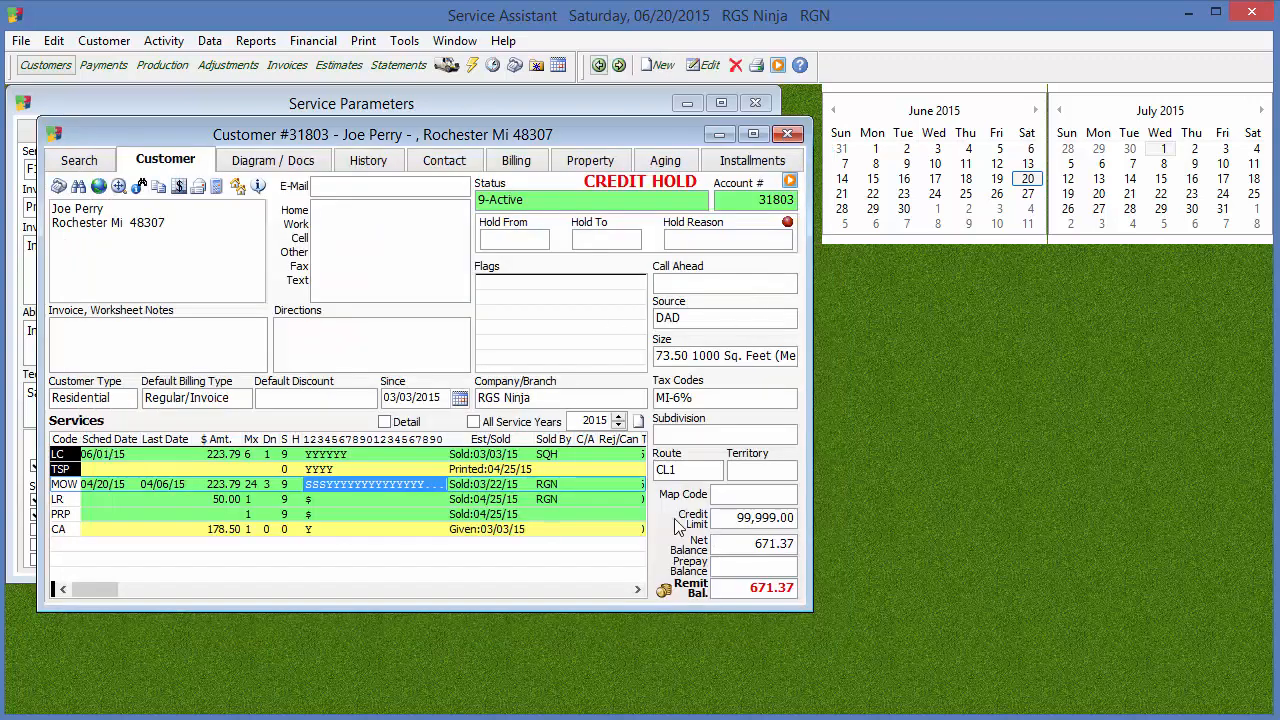
click(787, 133)
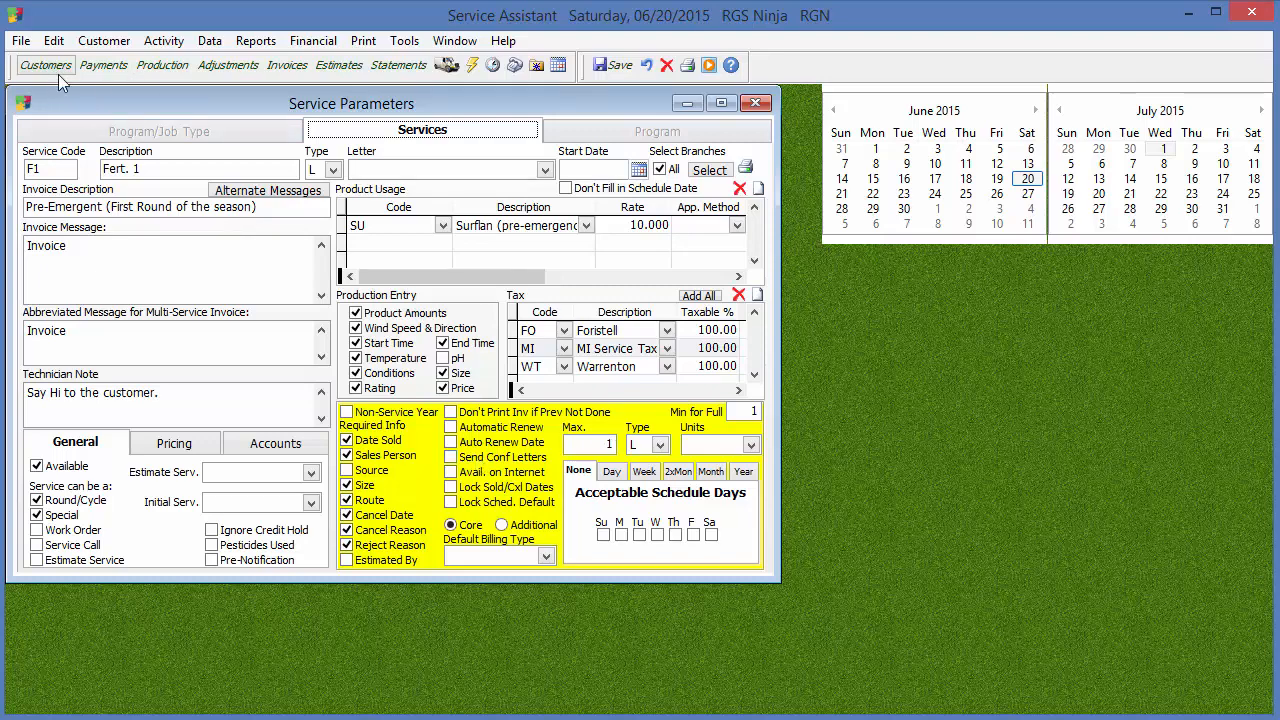
Reopen the customer's Lawn Care Program to examine its confirmation letter setting and the printable letter types, and return to the service parameters
click(21, 41)
click(75, 344)
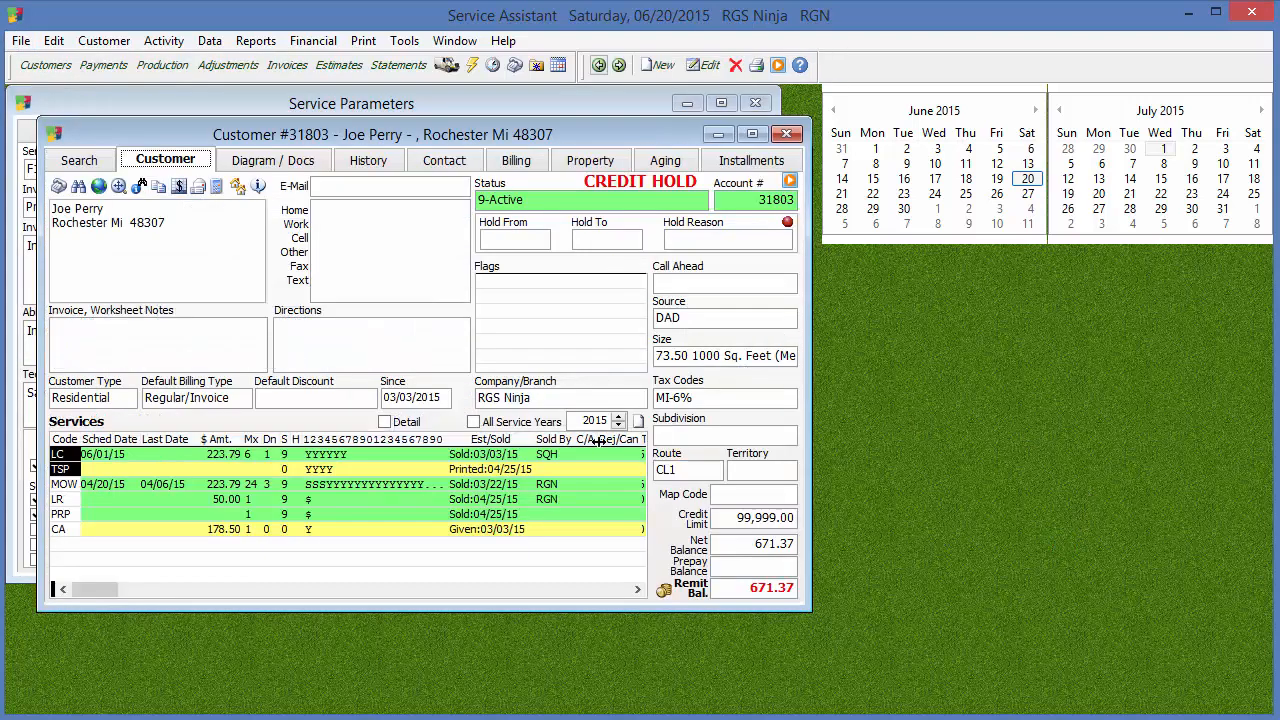
double_click(384, 453)
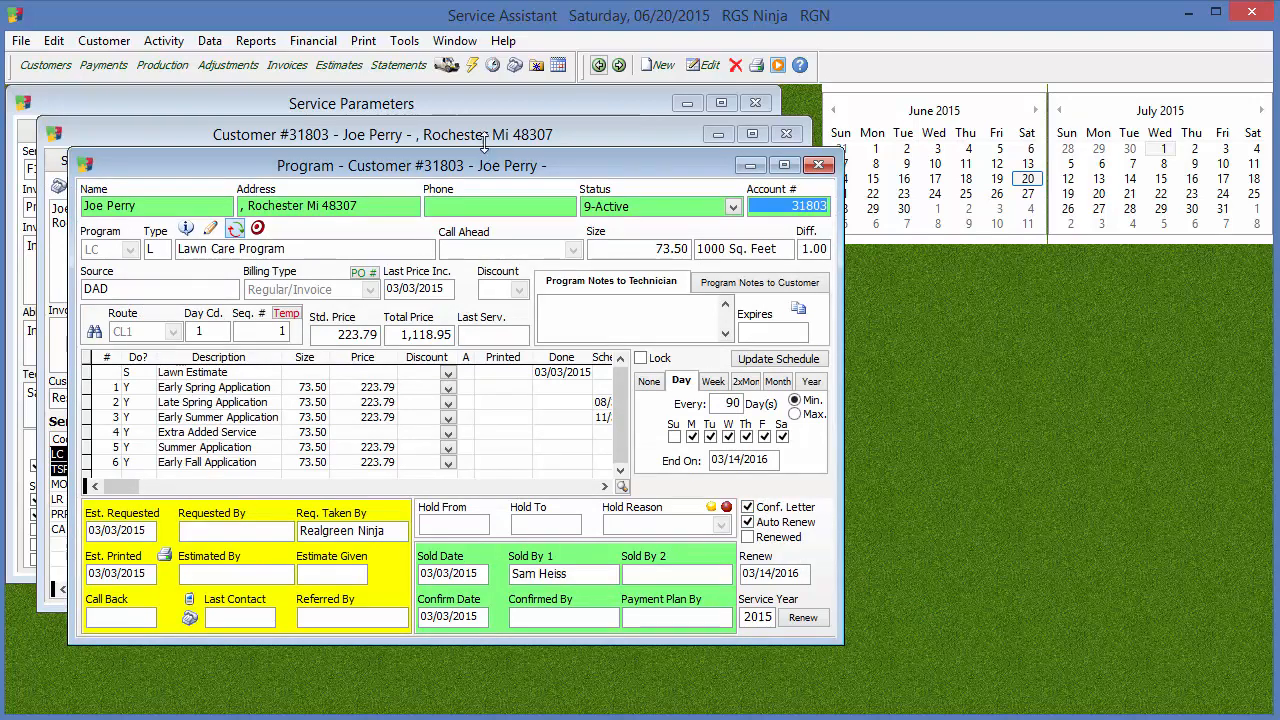
click(363, 40)
mouse_move(365, 104)
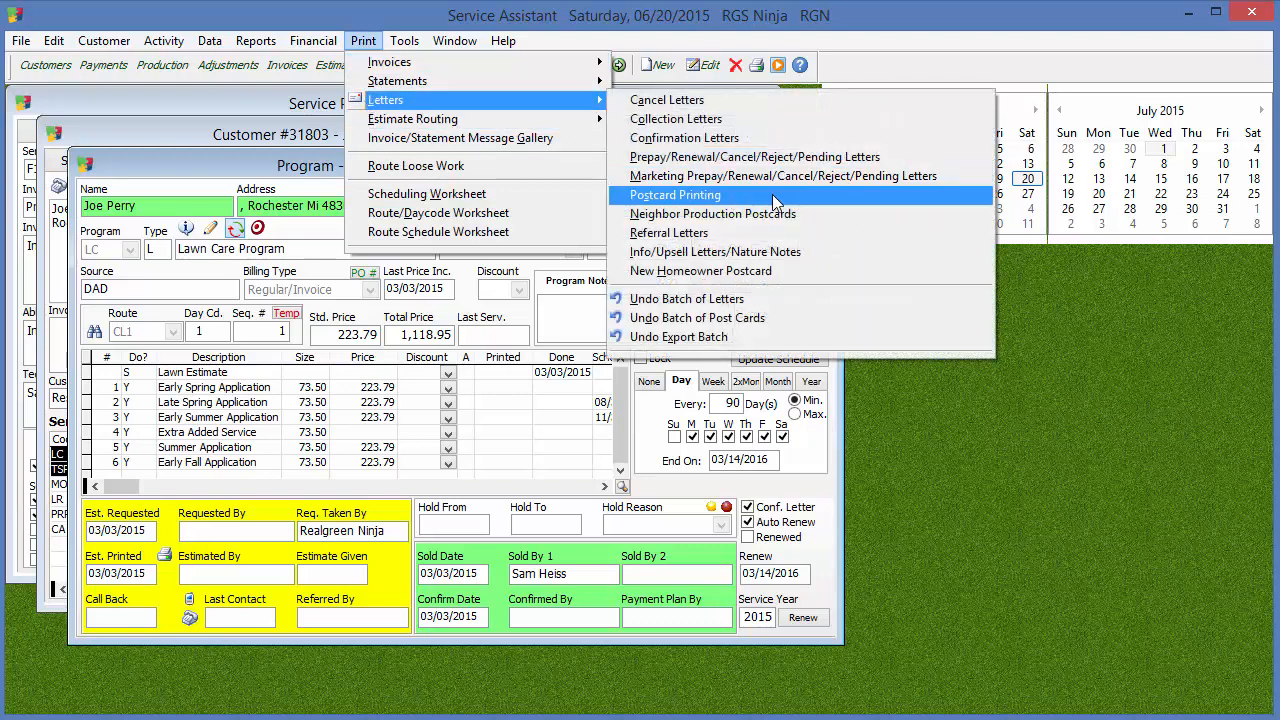
click(910, 389)
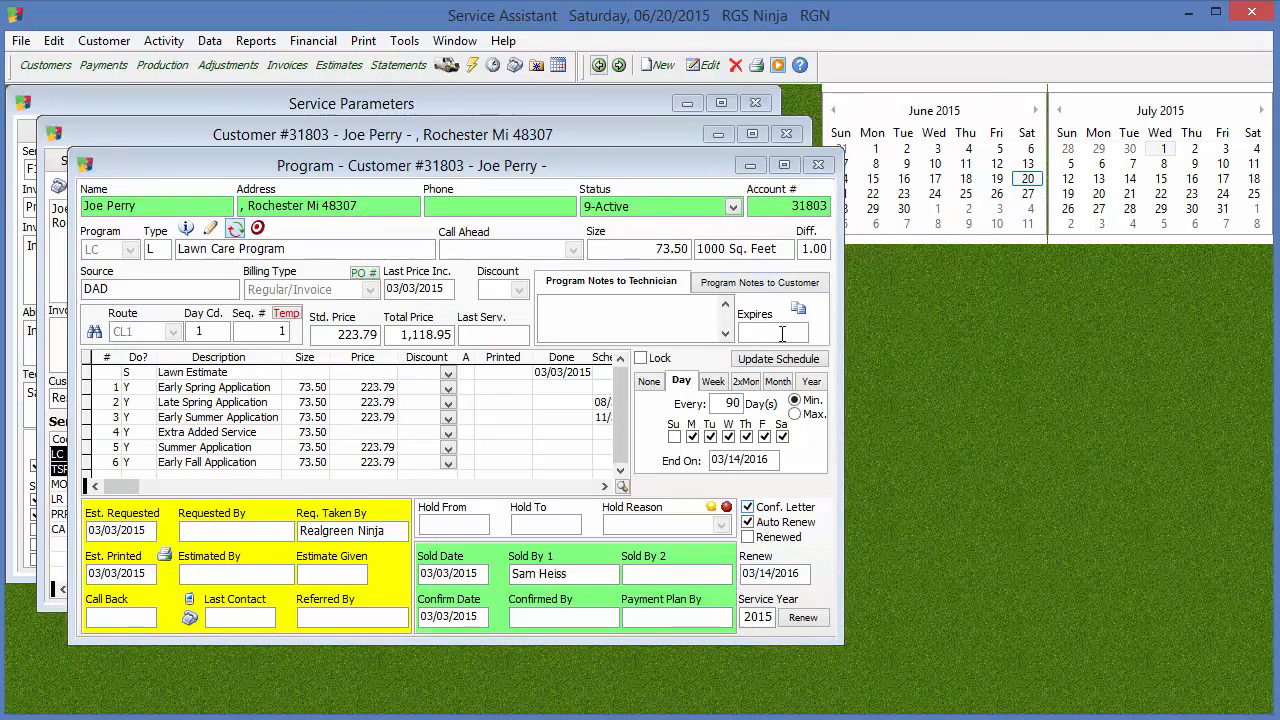
click(818, 164)
drag(777, 140, 1055, 240)
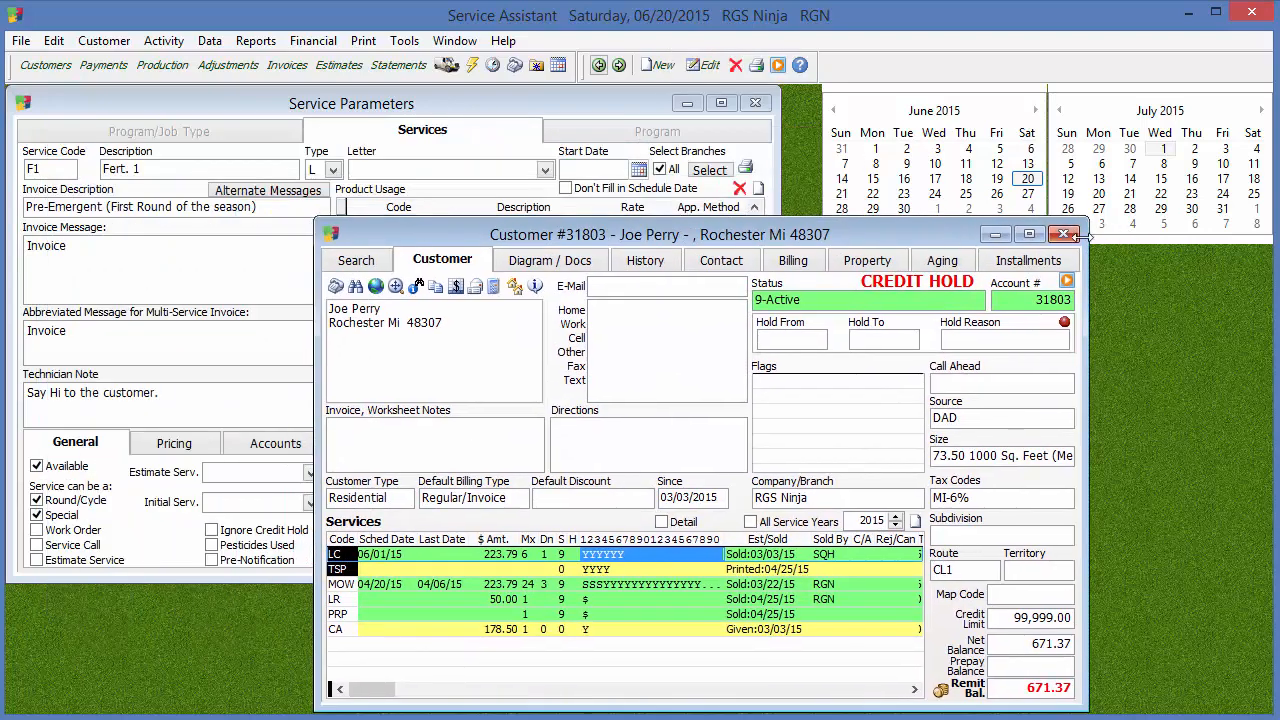
click(1068, 237)
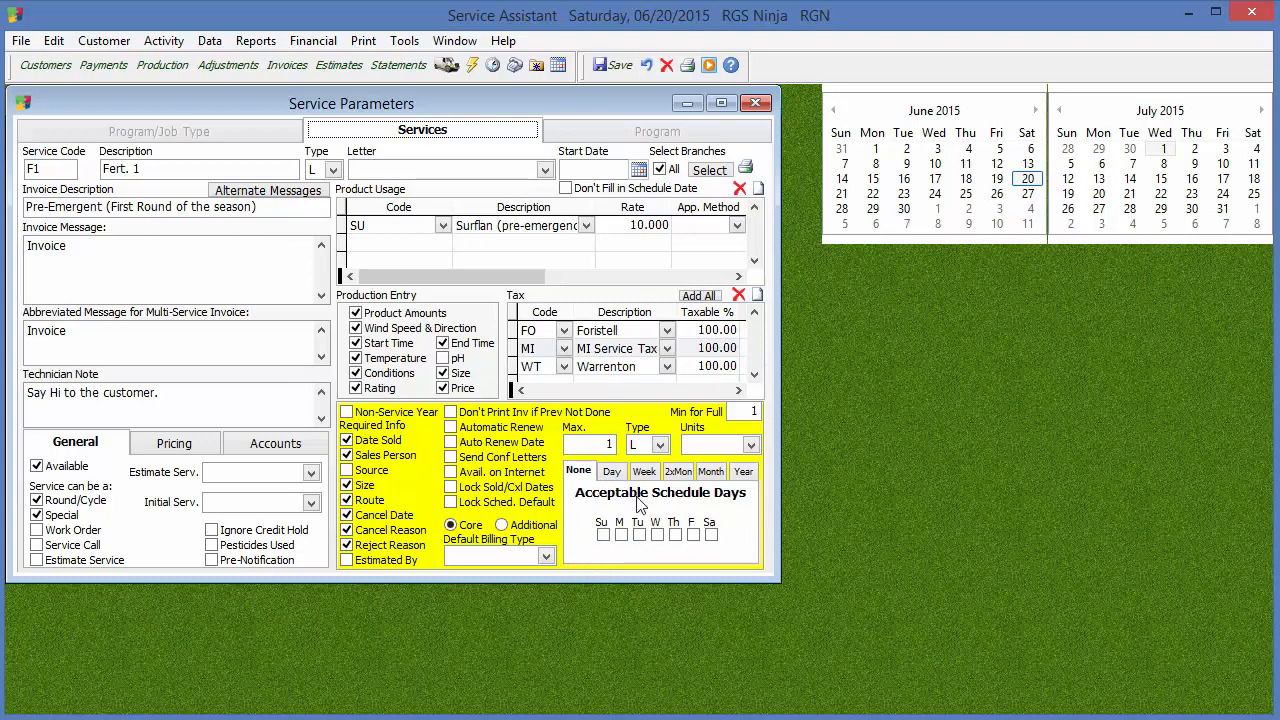
Try a day-based schedule of every 90 days with Monday as the acceptable day
click(579, 471)
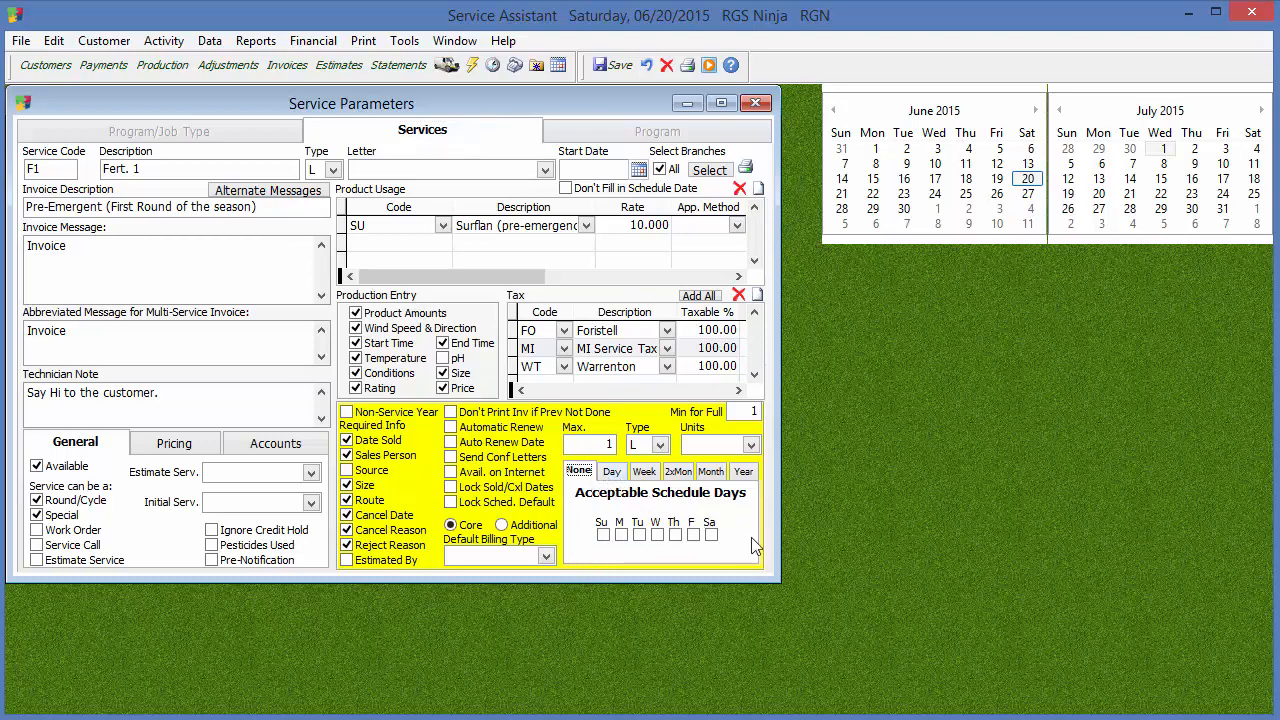
click(612, 472)
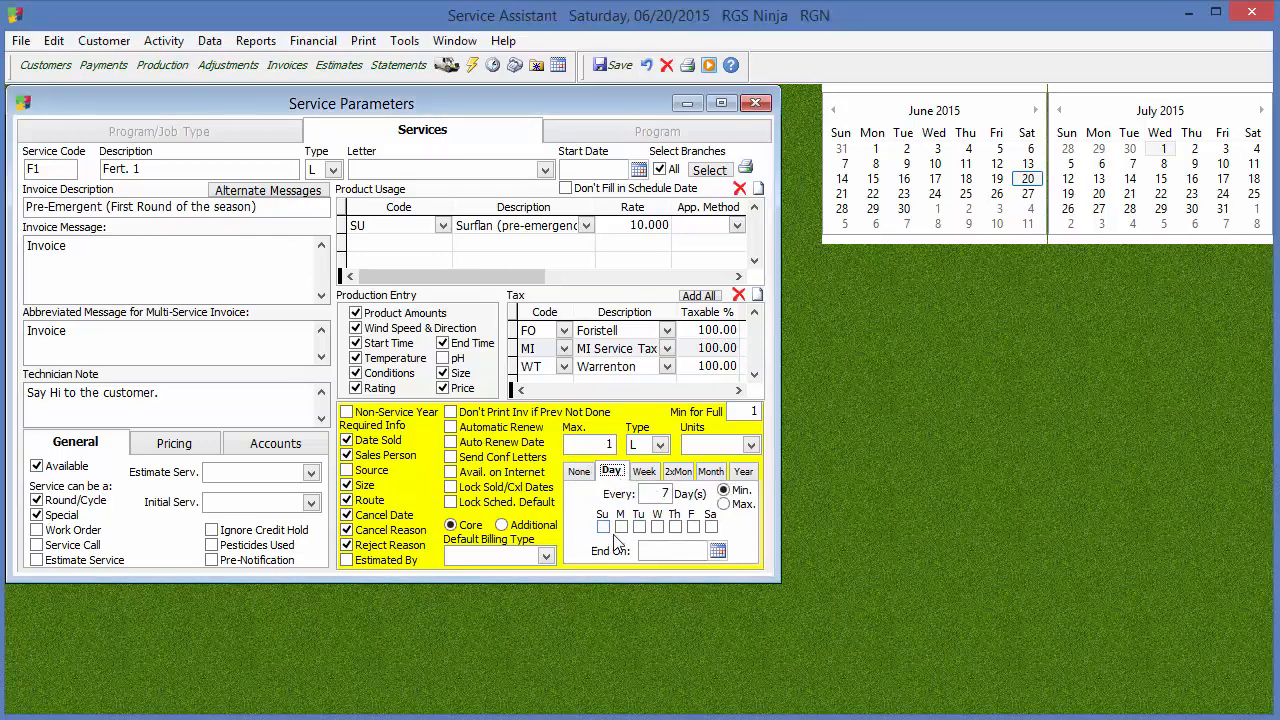
click(652, 493)
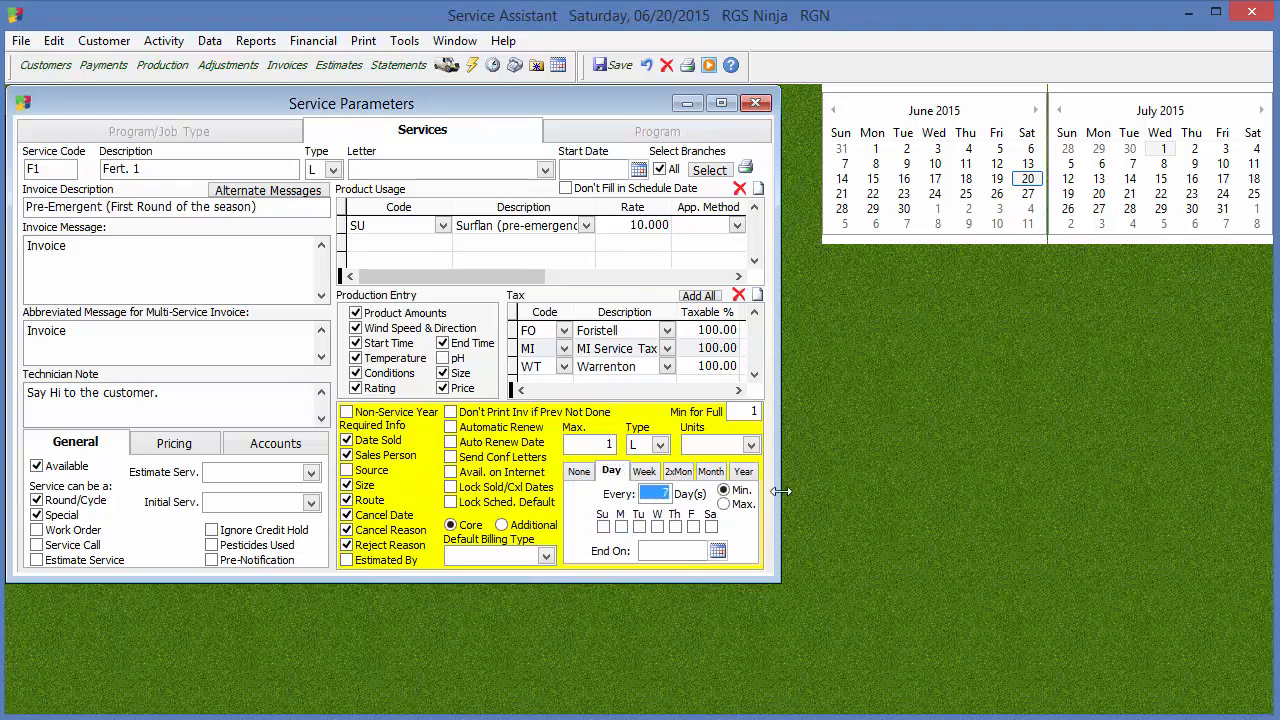
text(90)
click(621, 527)
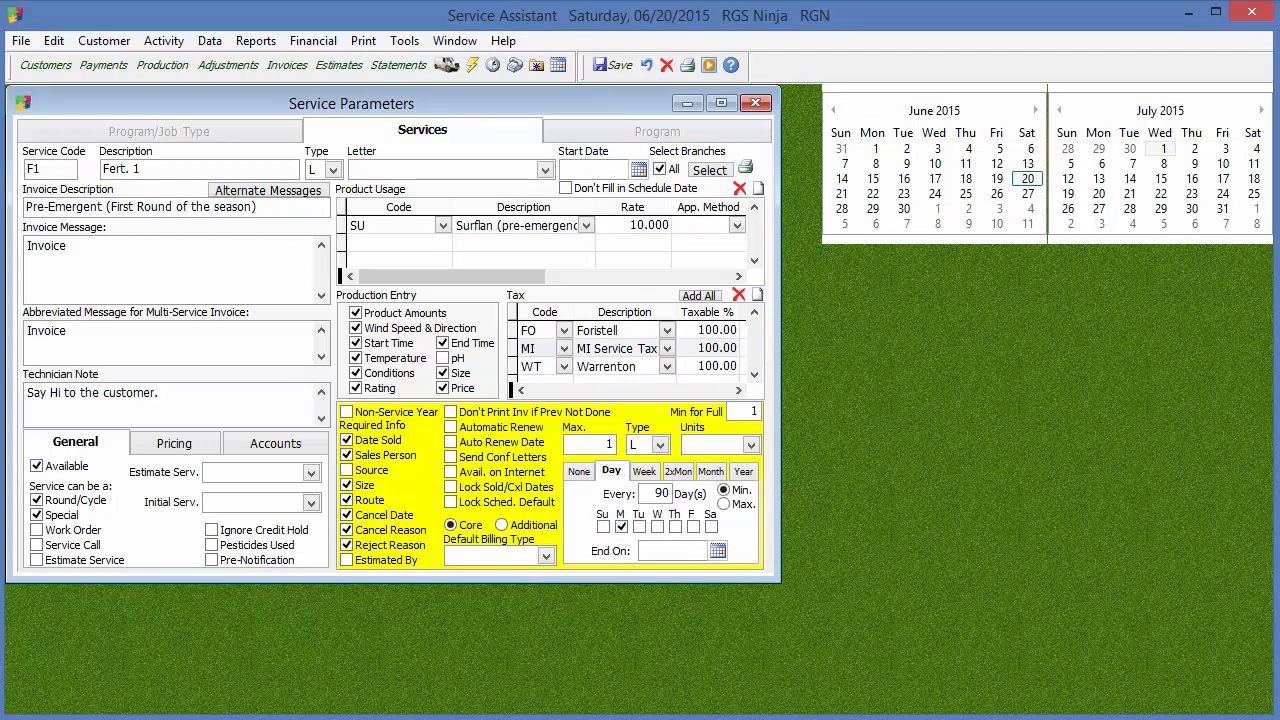
click(621, 527)
click(621, 527)
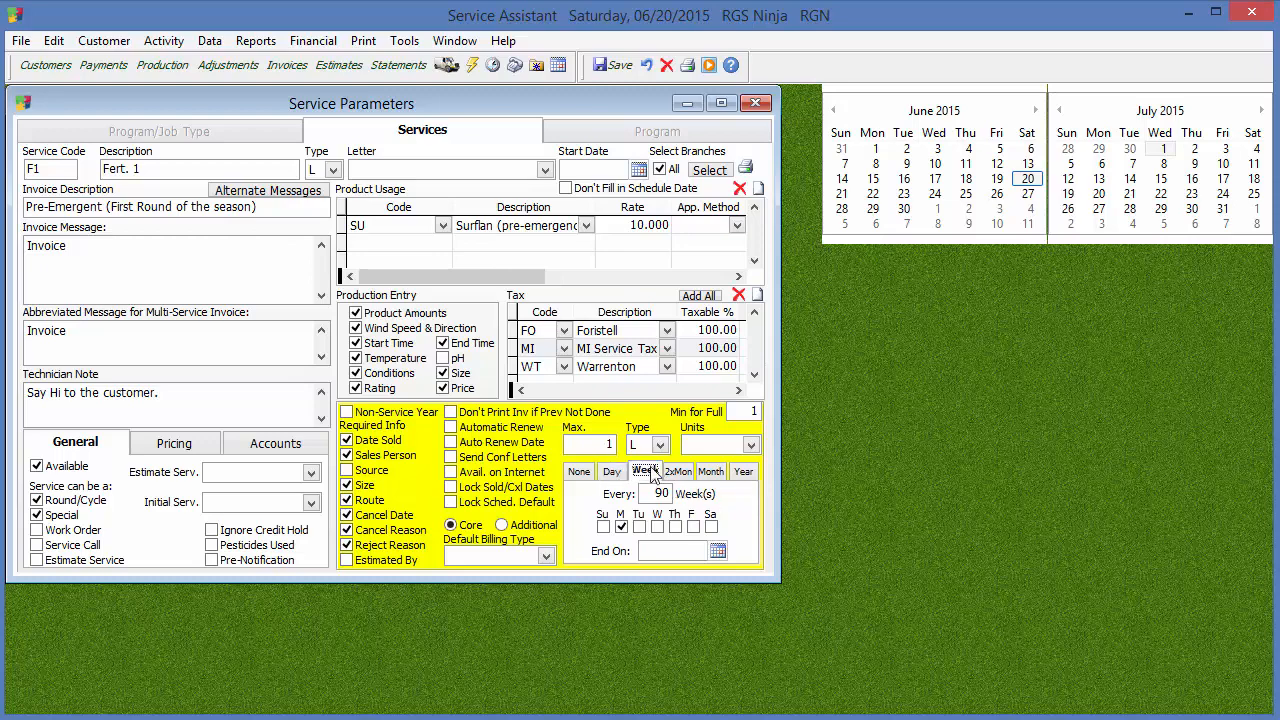
Review the 2xMonth, Month and Year schedule options, reset the schedule to None and clear Monday
click(681, 476)
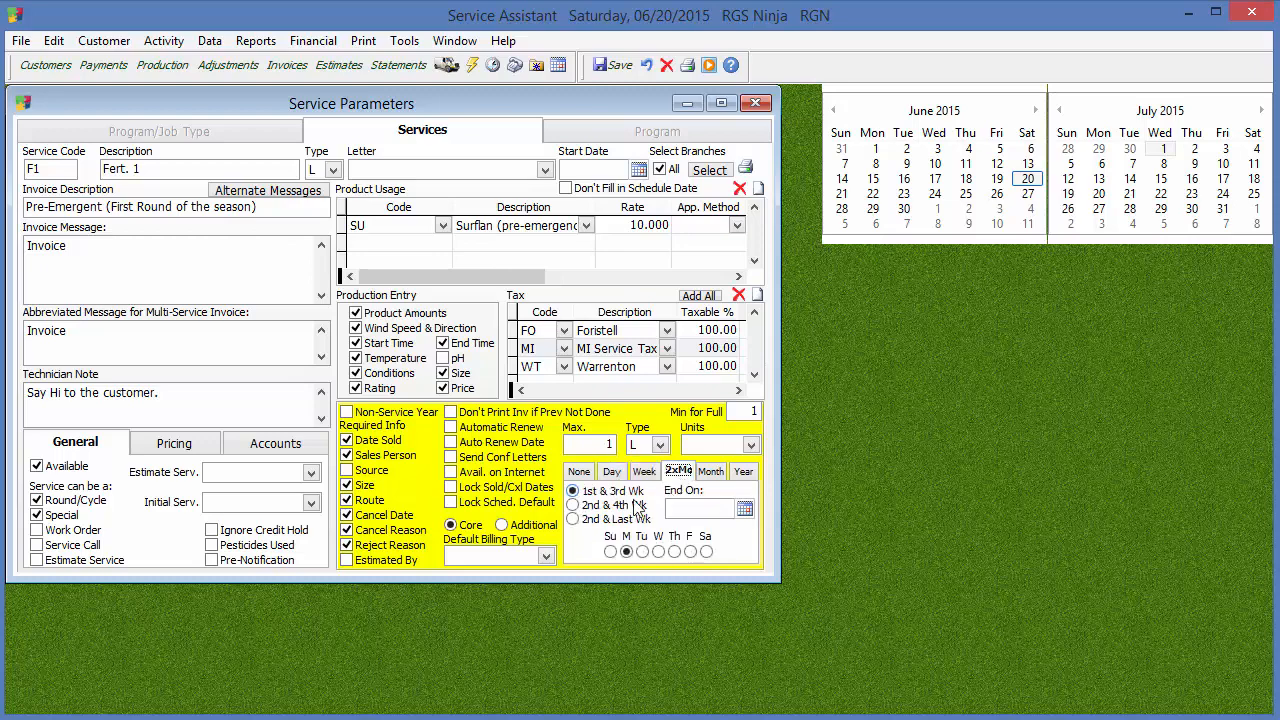
click(711, 472)
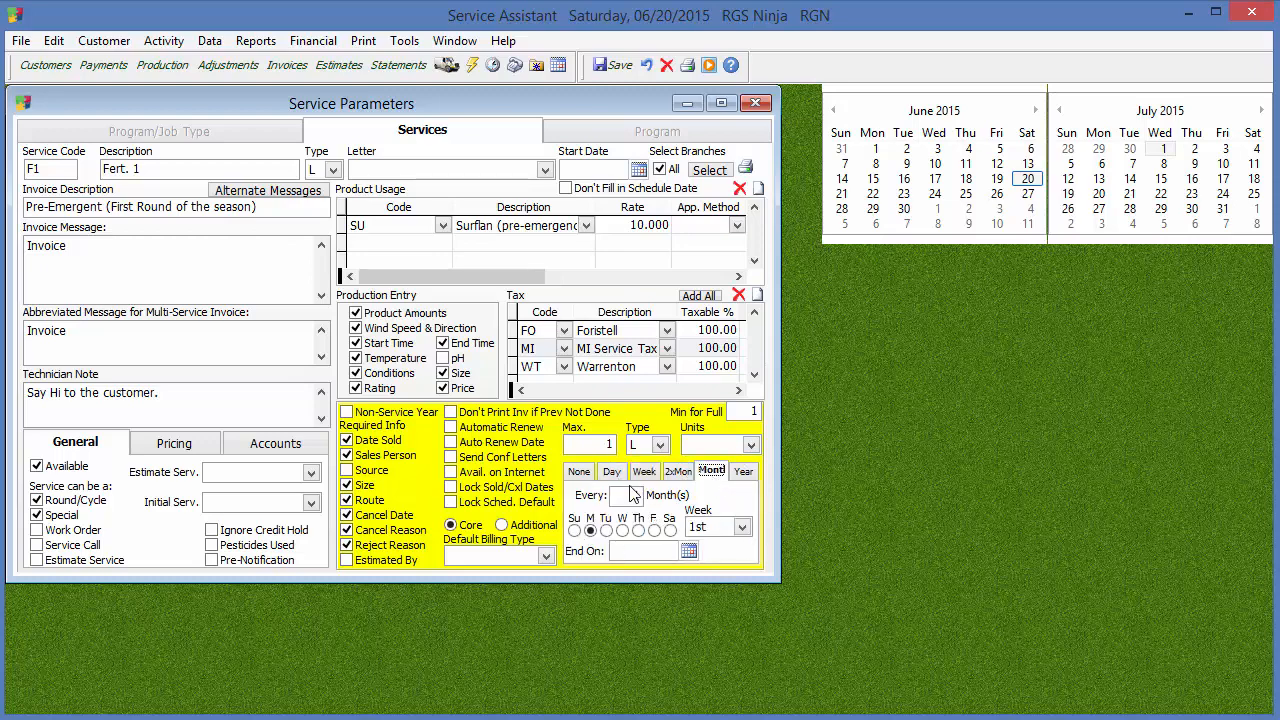
click(743, 471)
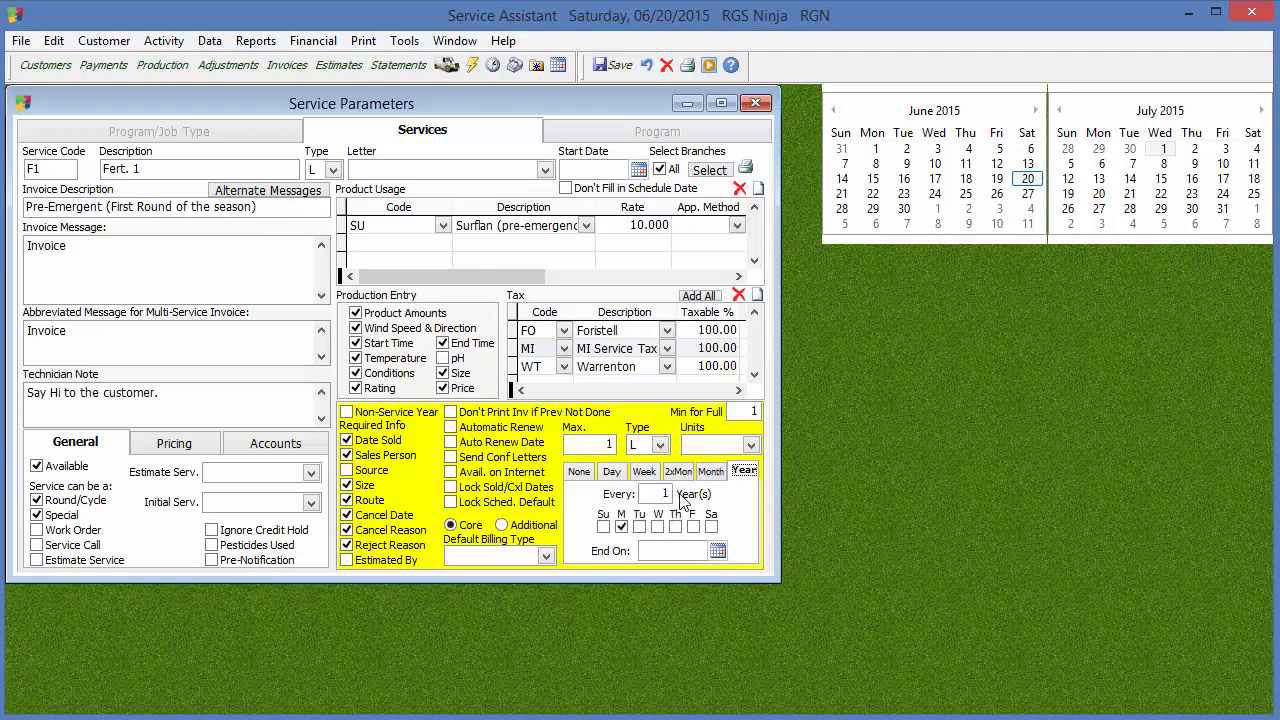
click(579, 471)
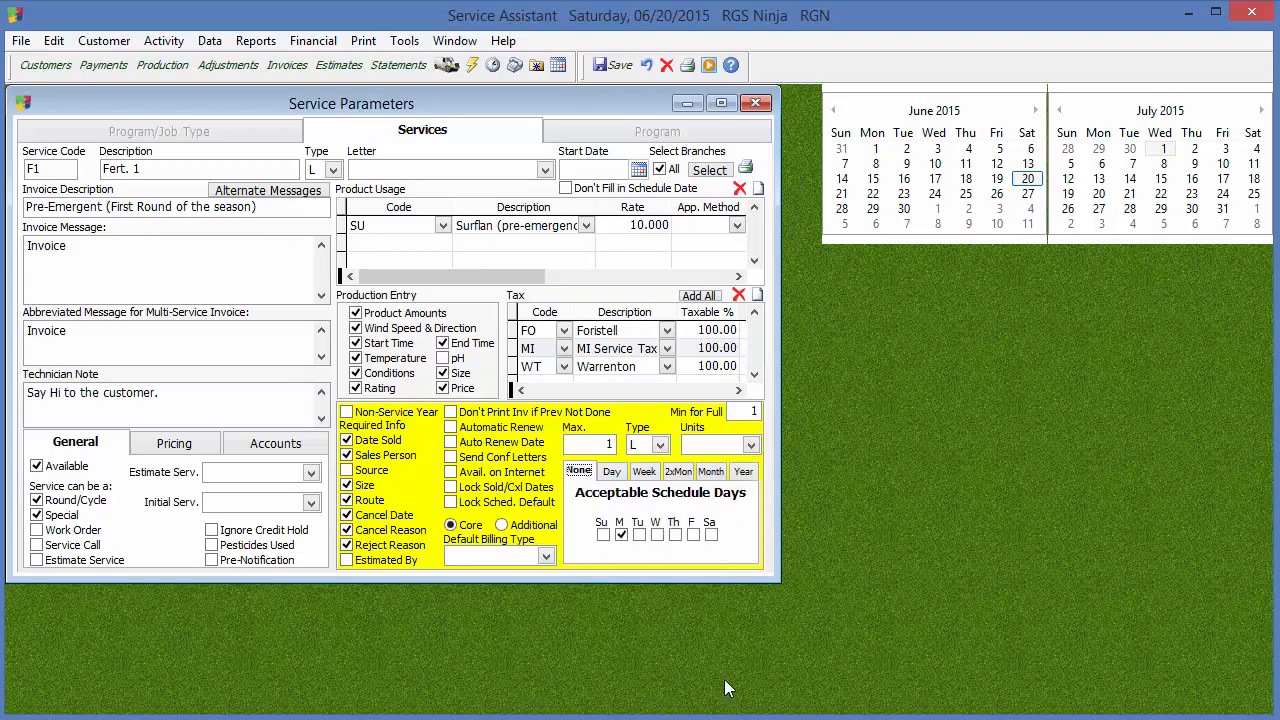
click(621, 532)
click(622, 537)
Open the Default Billing Type choices for the service
click(546, 557)
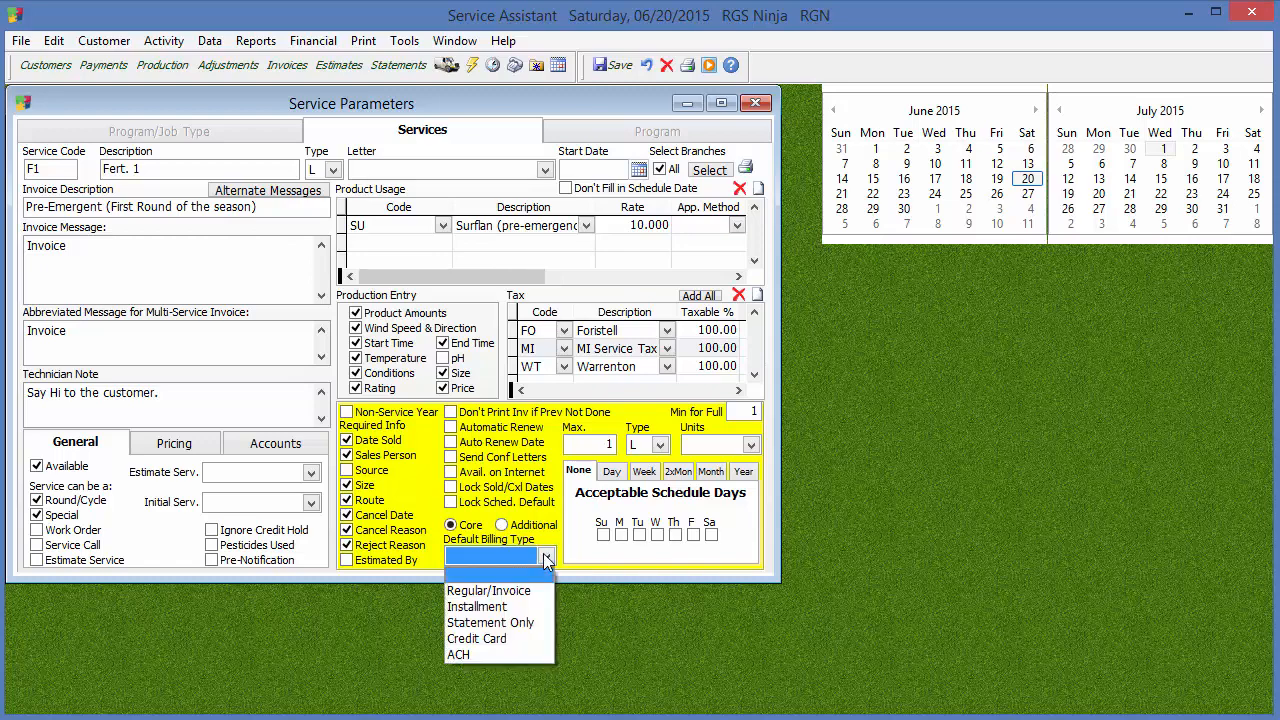
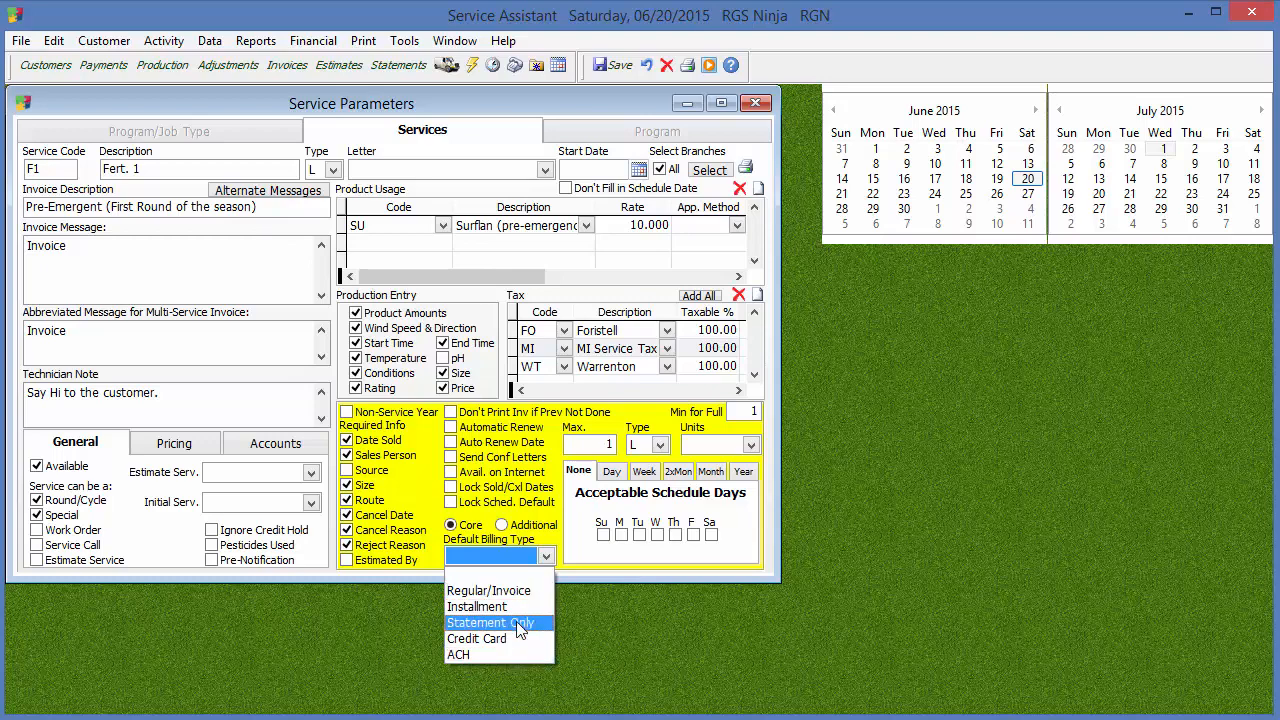
Turn off the Special option for the F1 service and turn it back on
click(775, 554)
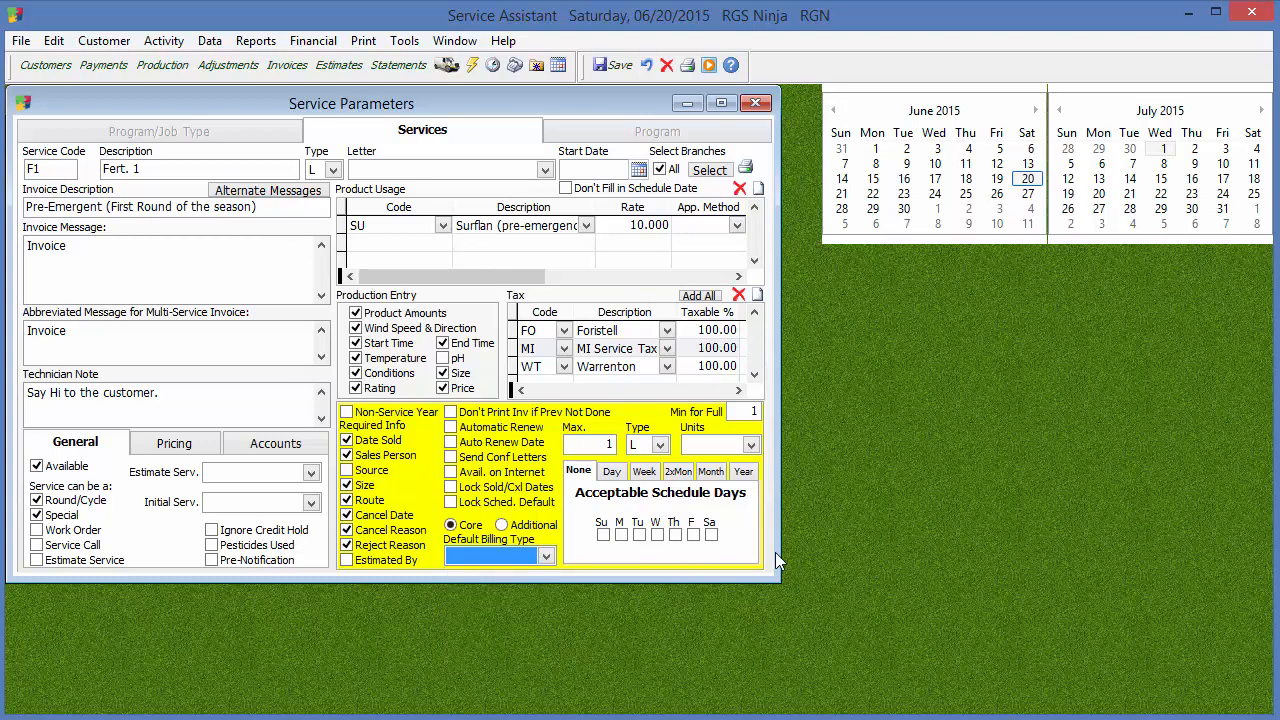
click(582, 444)
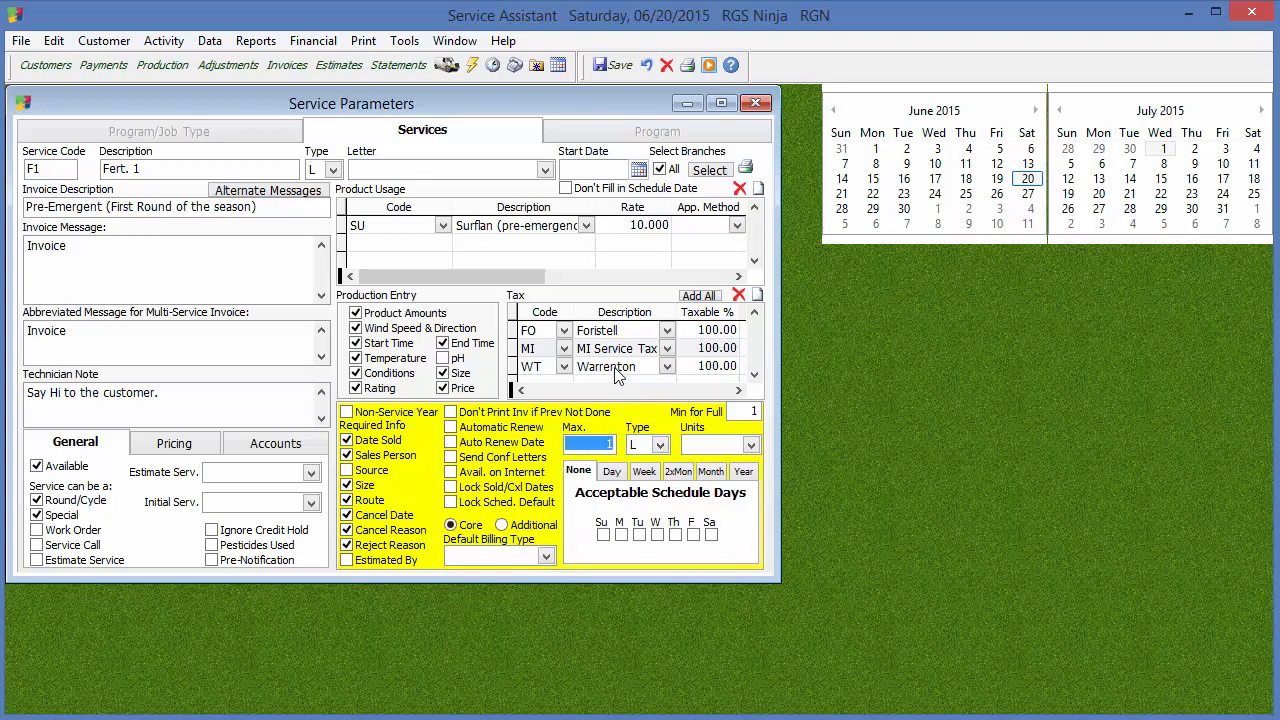
click(55, 518)
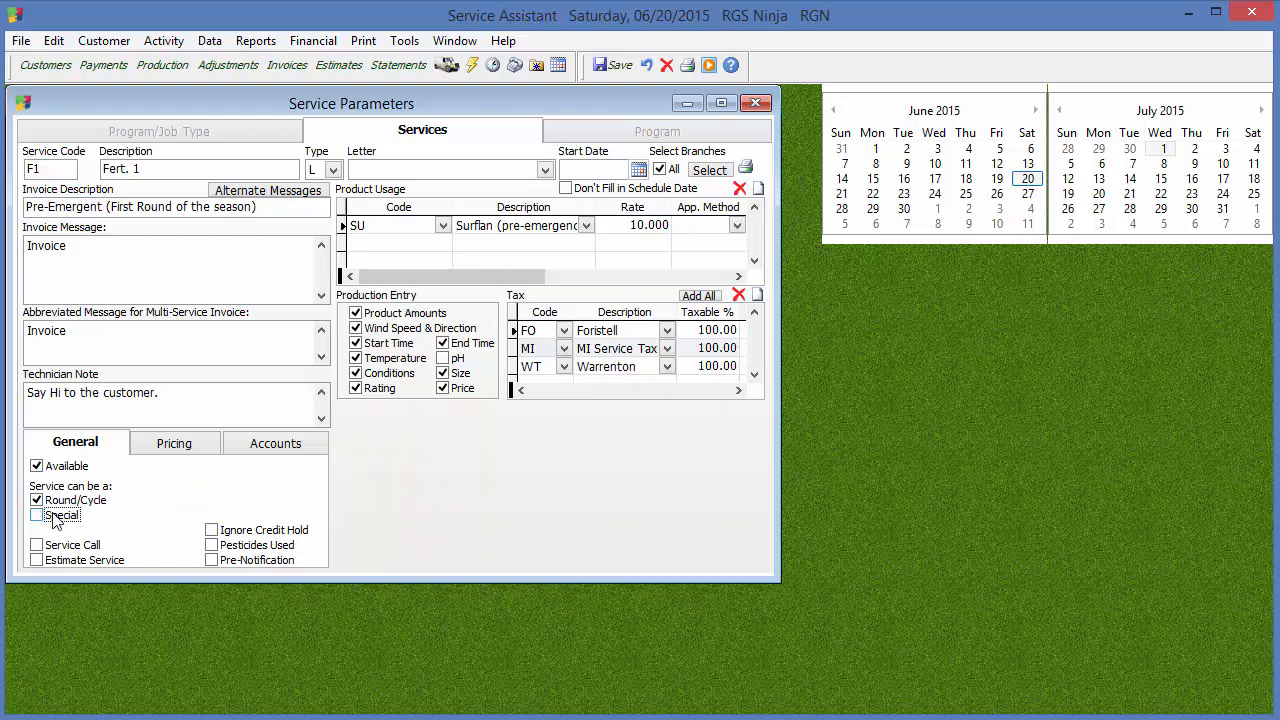
click(55, 518)
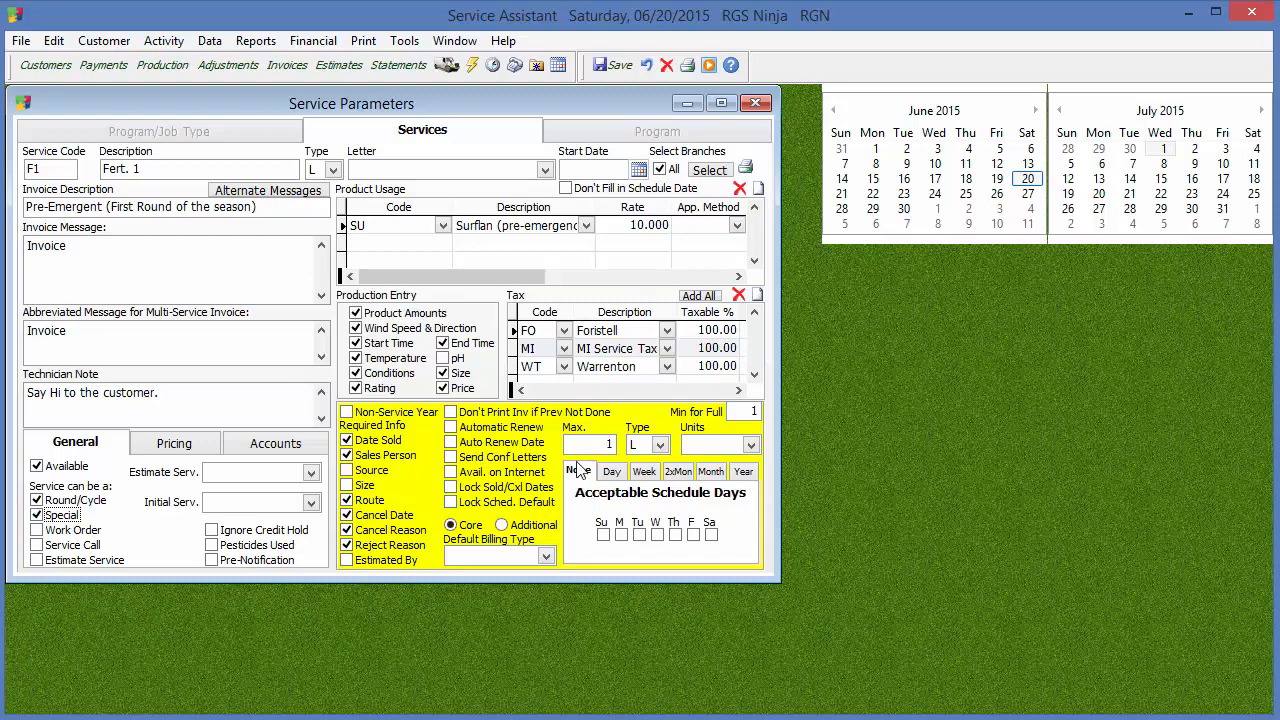
Set the service's Default Billing Type to Regular/Invoice
click(510, 558)
click(510, 588)
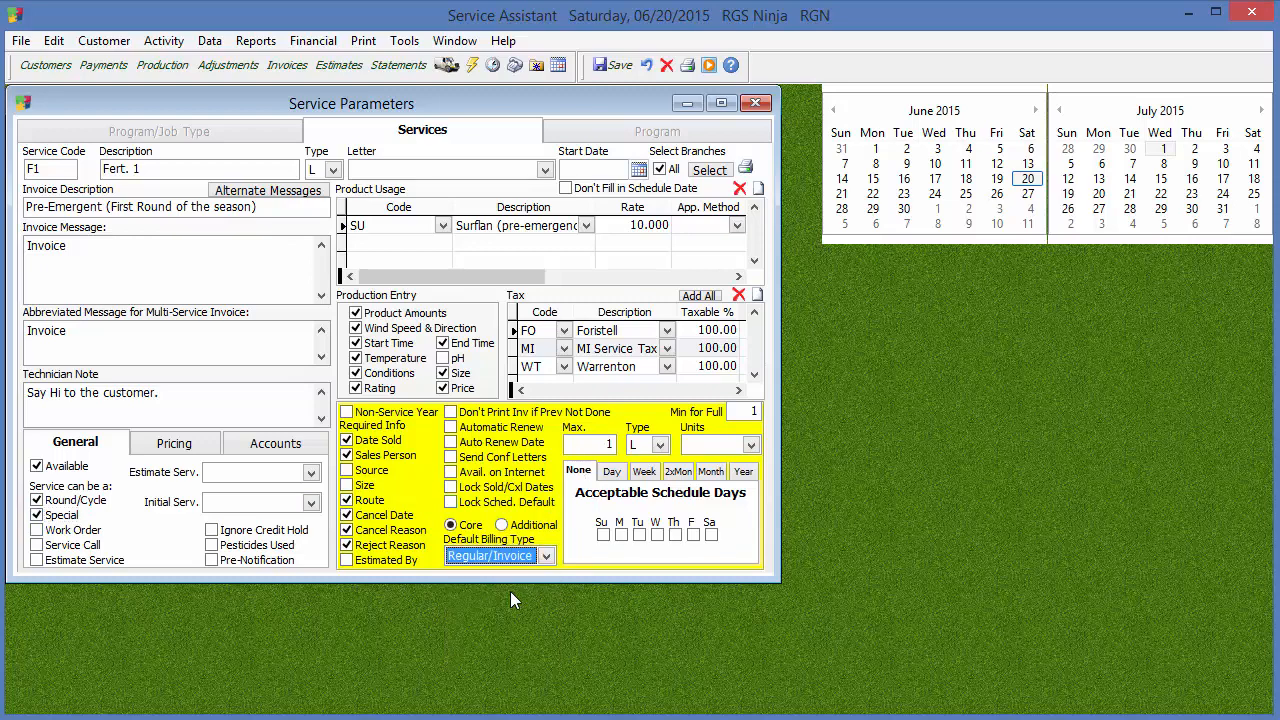
click(595, 444)
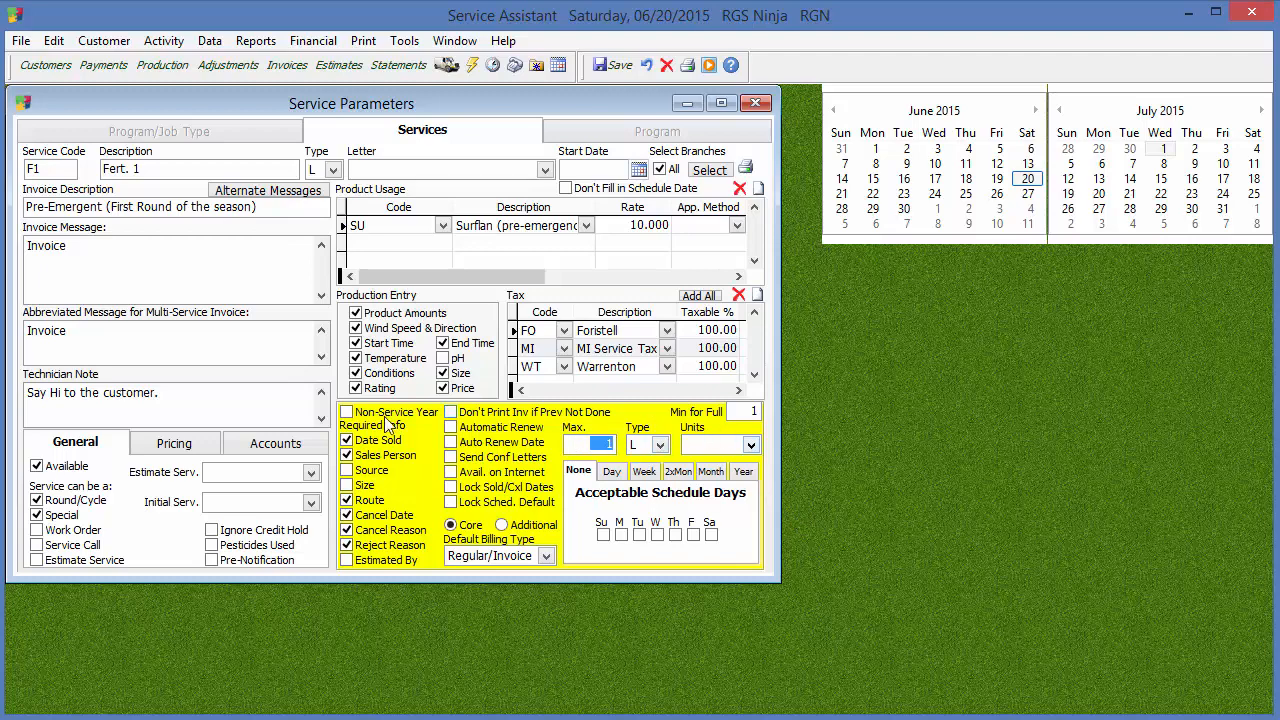
Set the Type beside the service's Max. value to S and Min for Full to 1
click(661, 445)
click(670, 527)
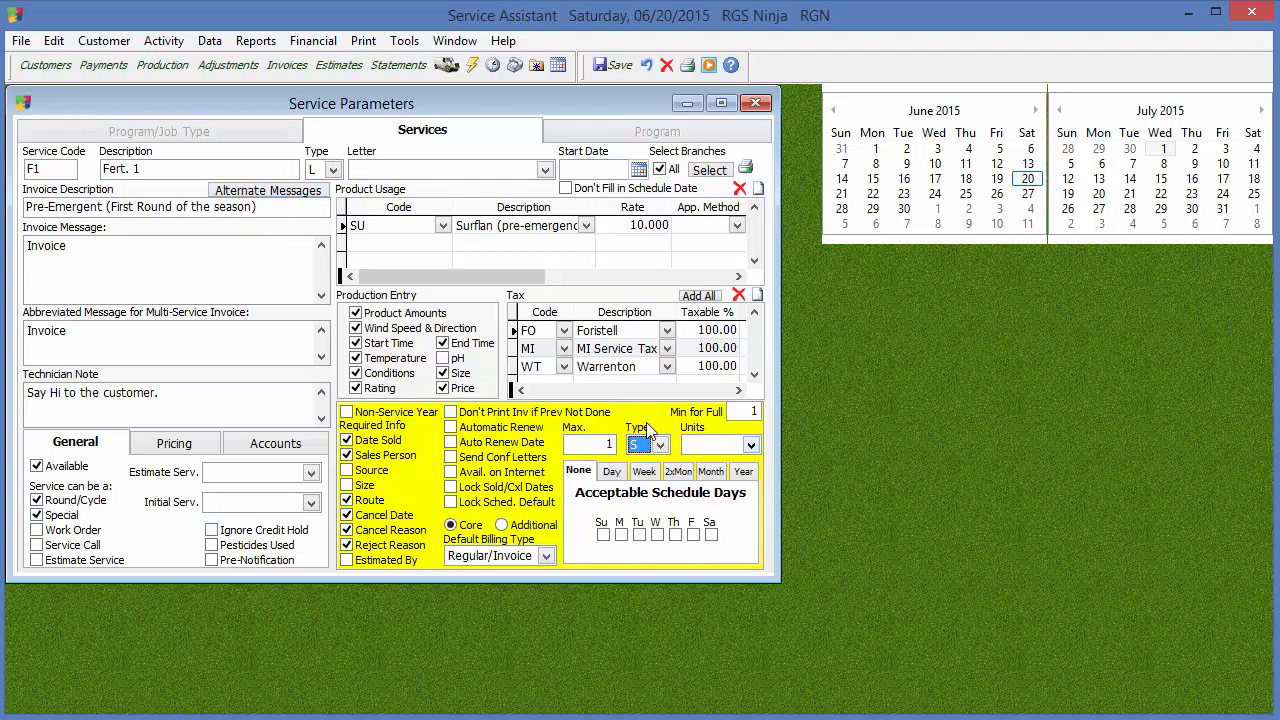
click(752, 411)
text(0)
click(753, 412)
text(1)
Review the available Units choices alongside the service's pricing settings
click(718, 444)
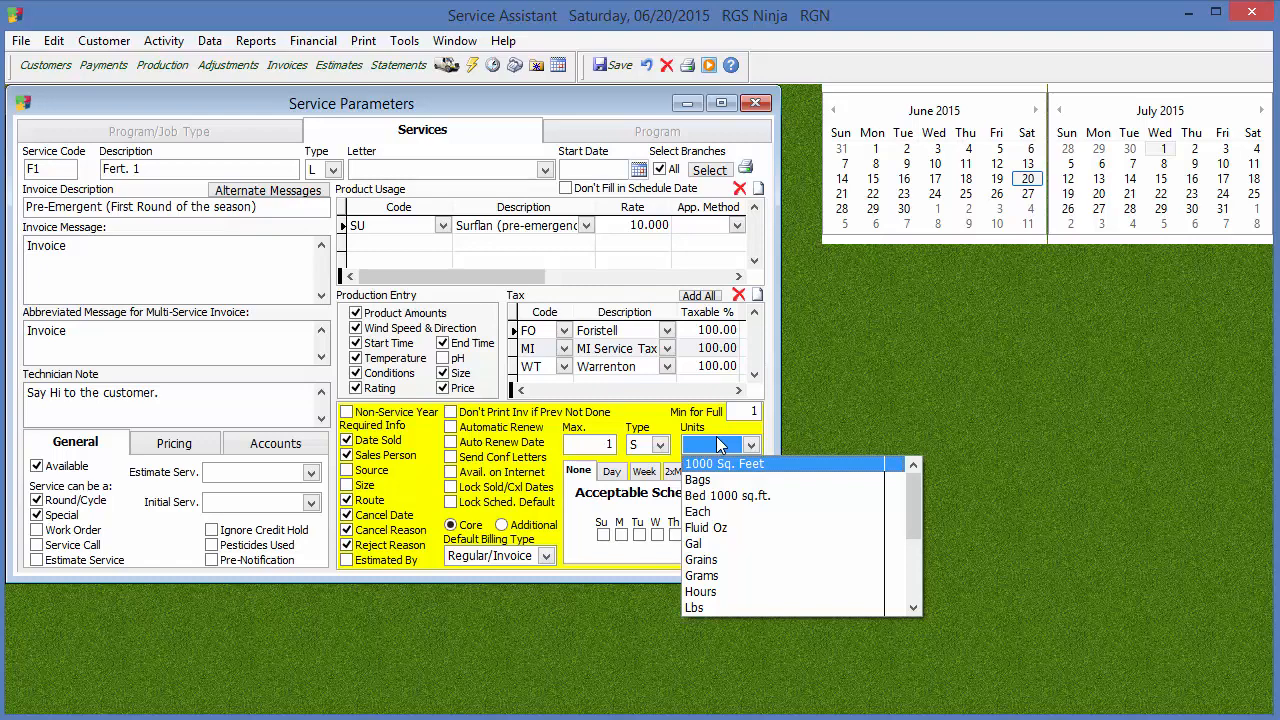
click(170, 443)
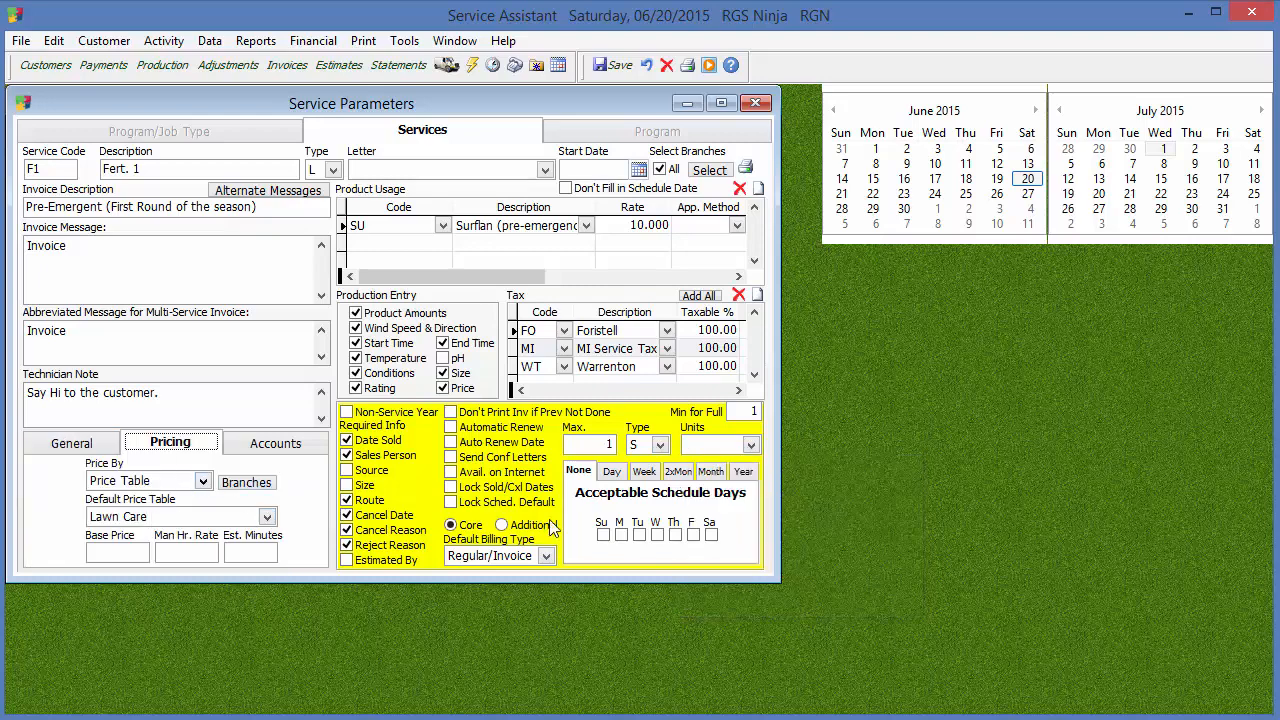
click(751, 445)
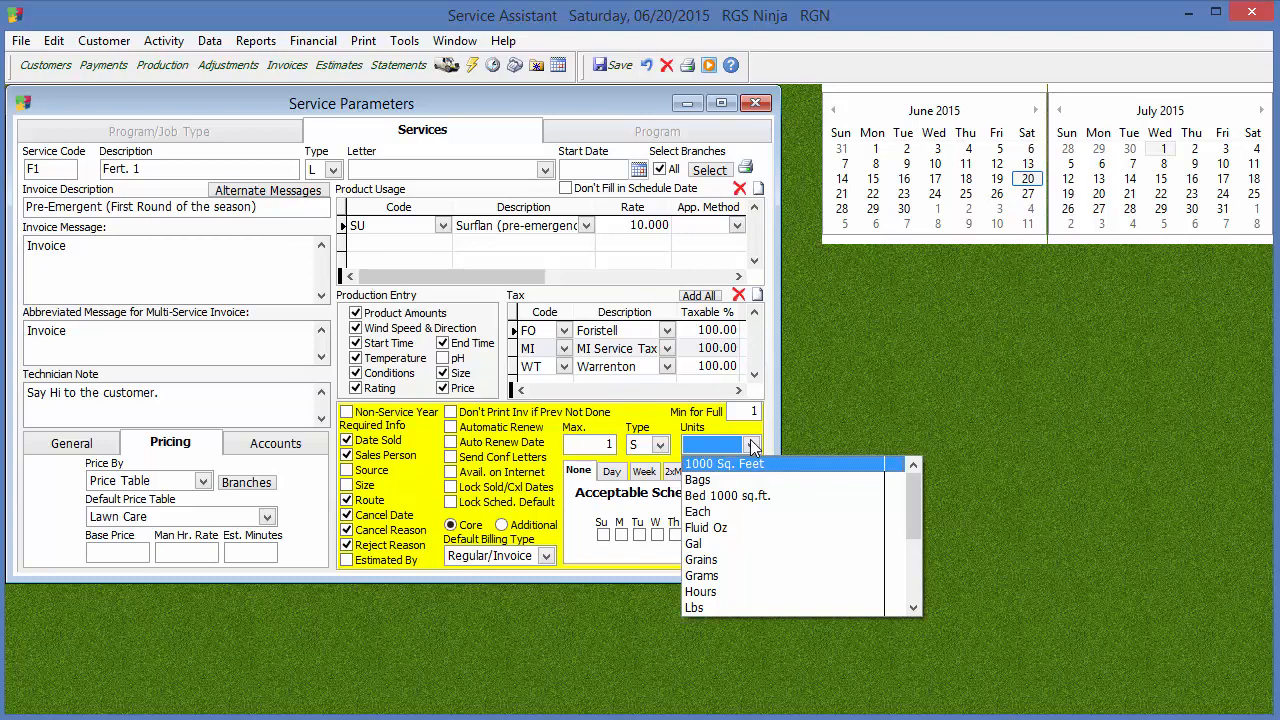
Examine the Property details of a customer record, return to the service parameters and look through the customer parameter options
click(47, 65)
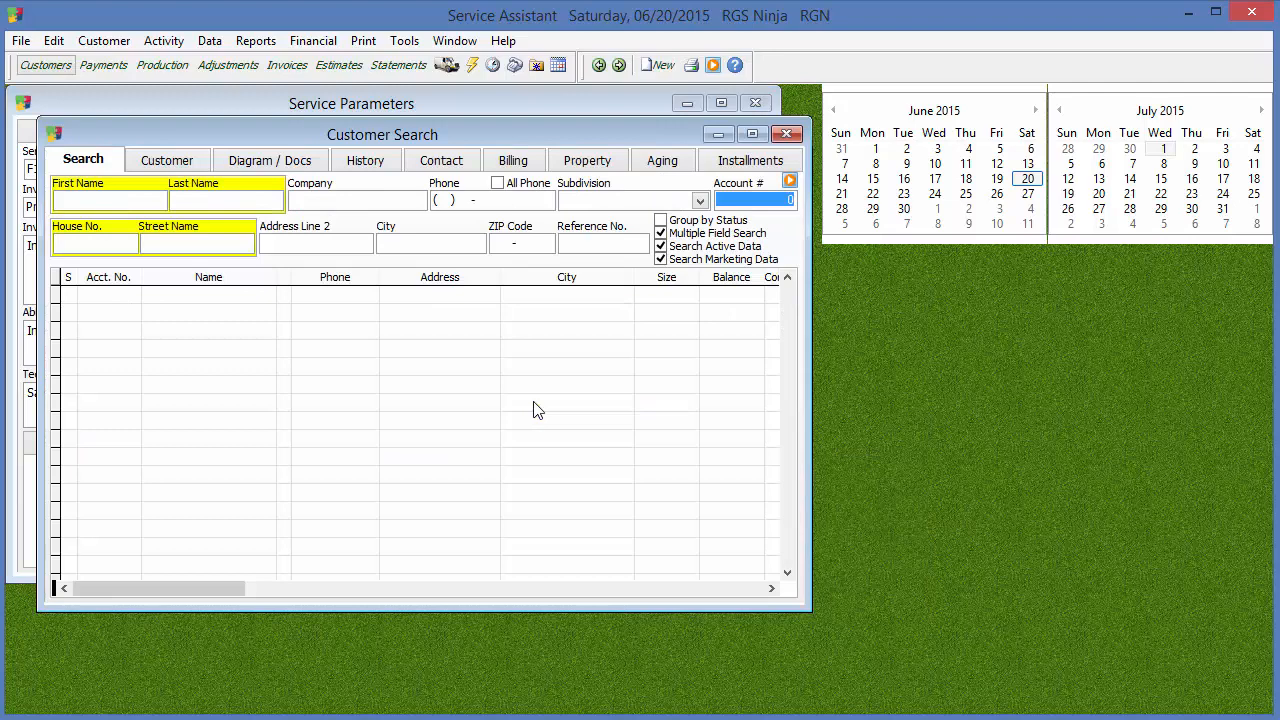
click(172, 164)
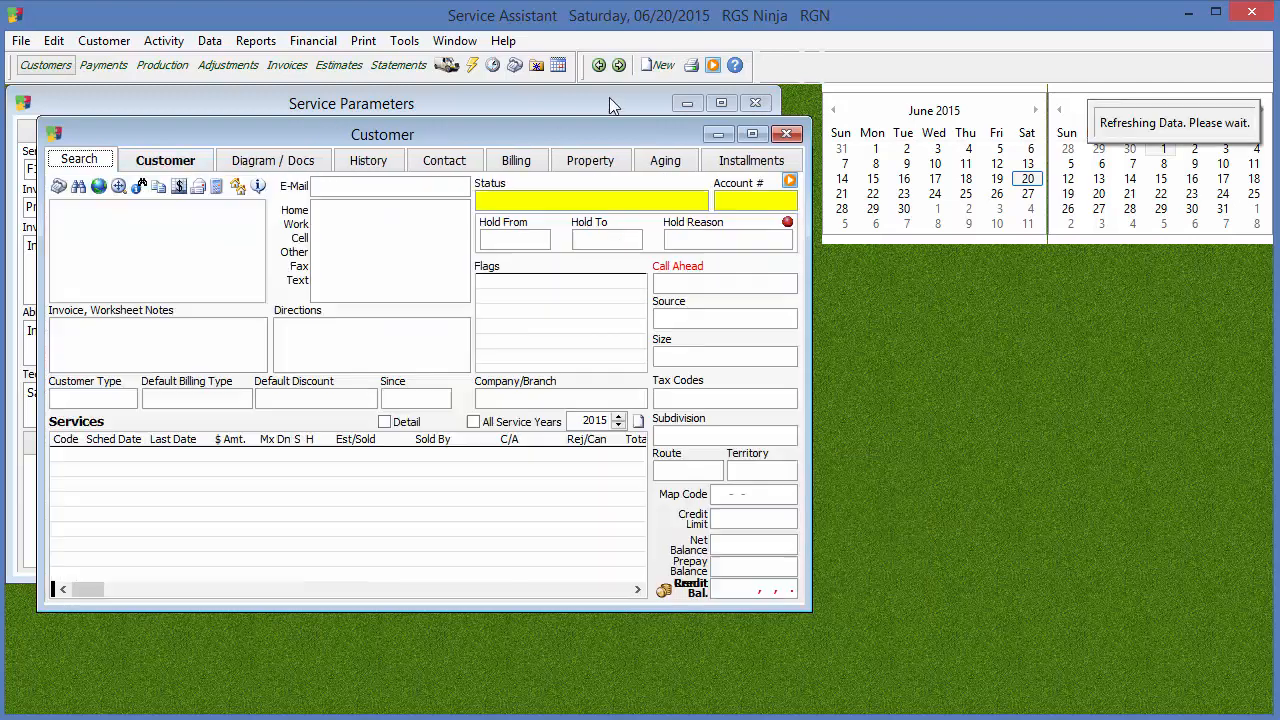
click(600, 68)
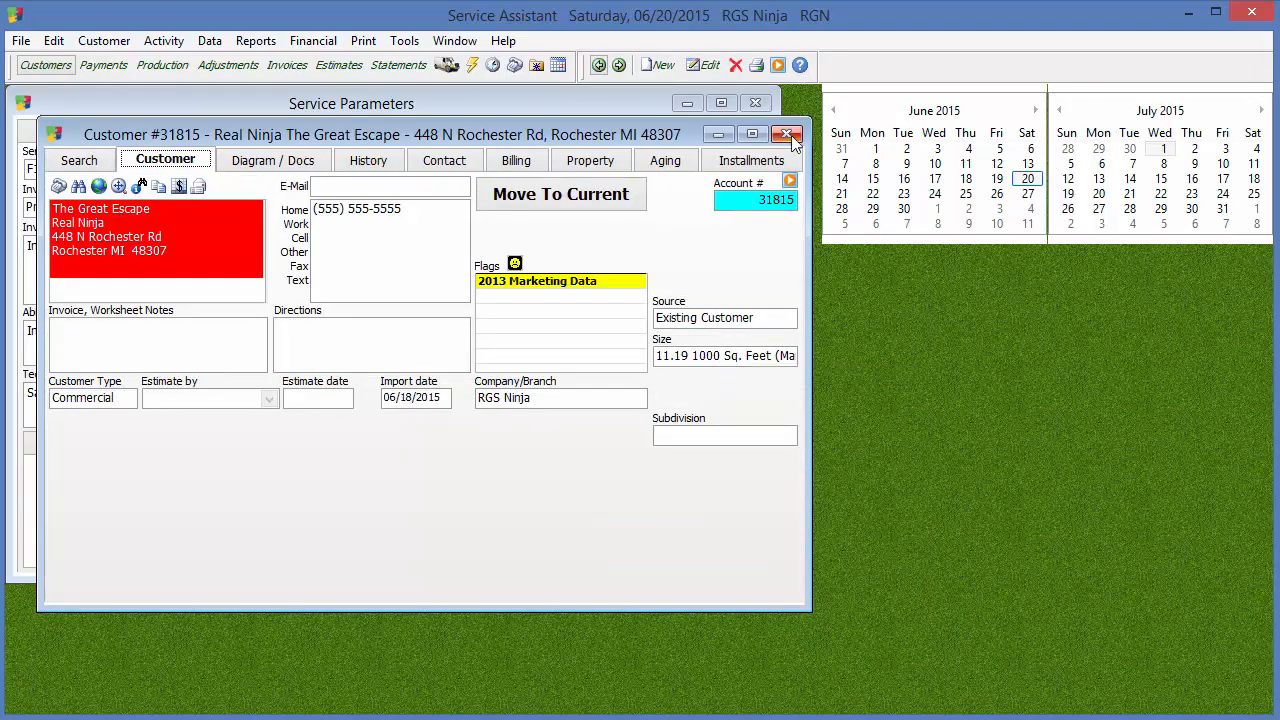
click(605, 178)
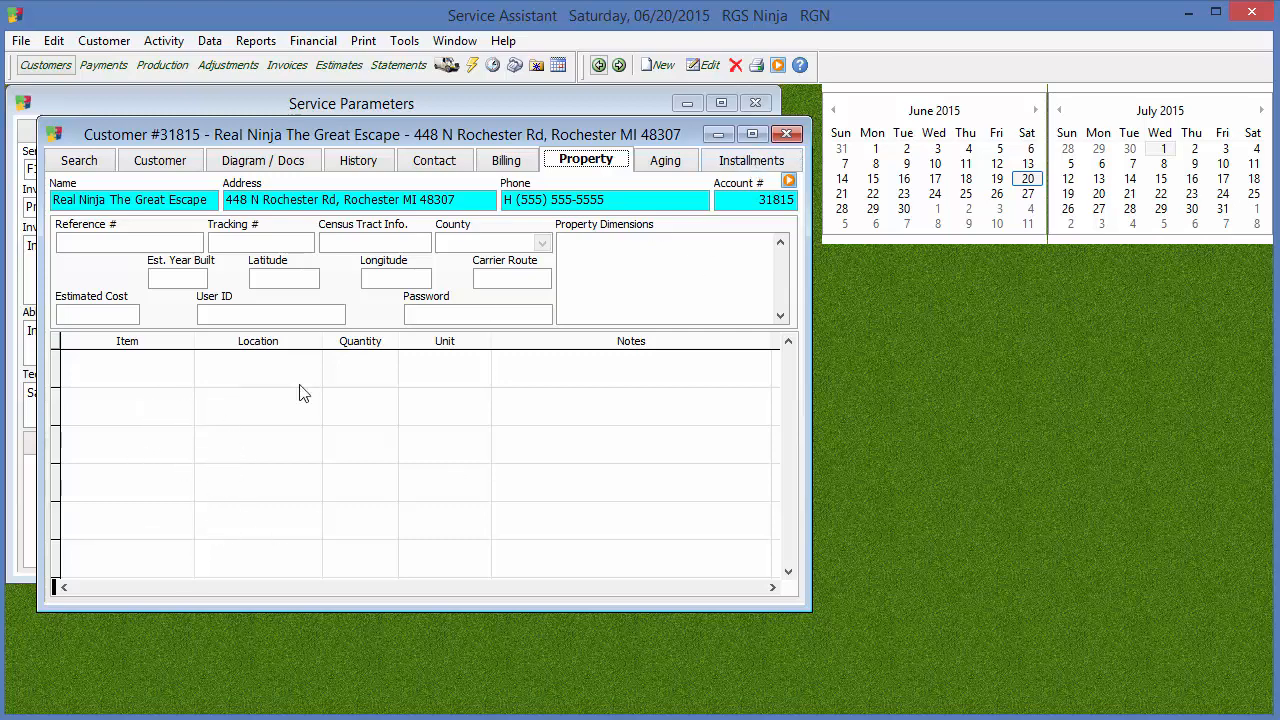
click(786, 134)
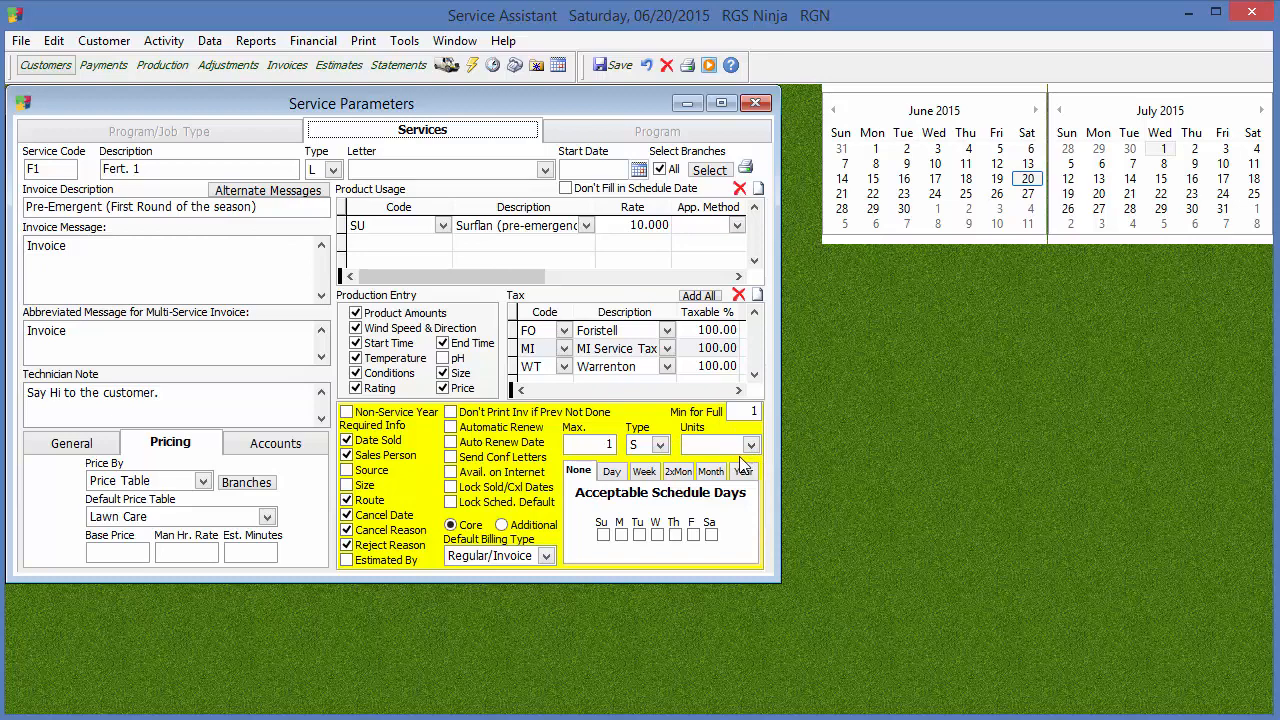
click(209, 41)
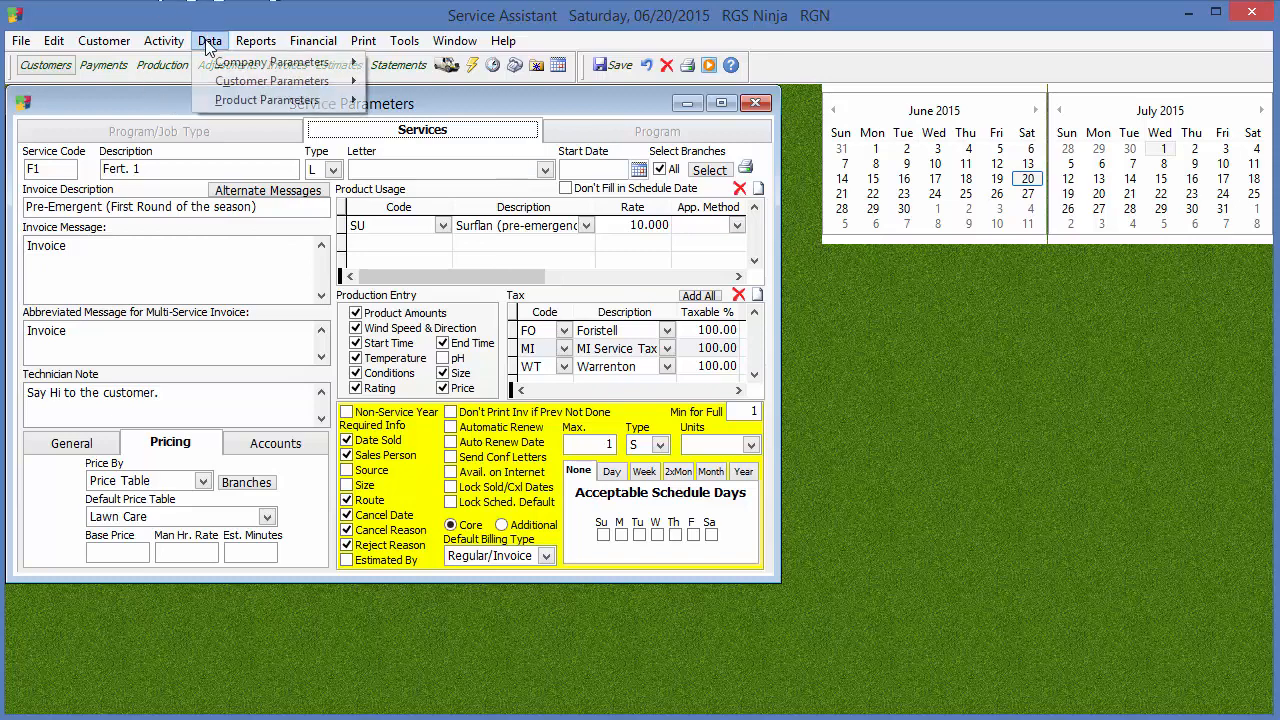
mouse_move(277, 104)
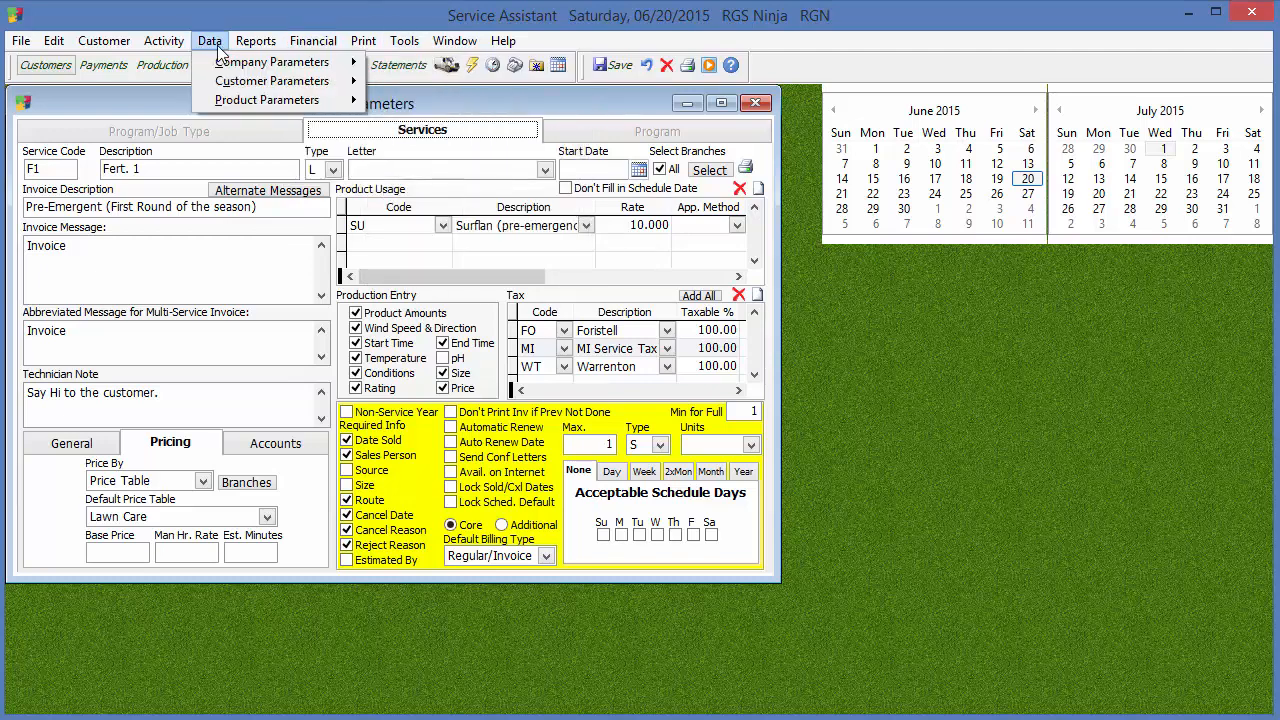
mouse_move(231, 86)
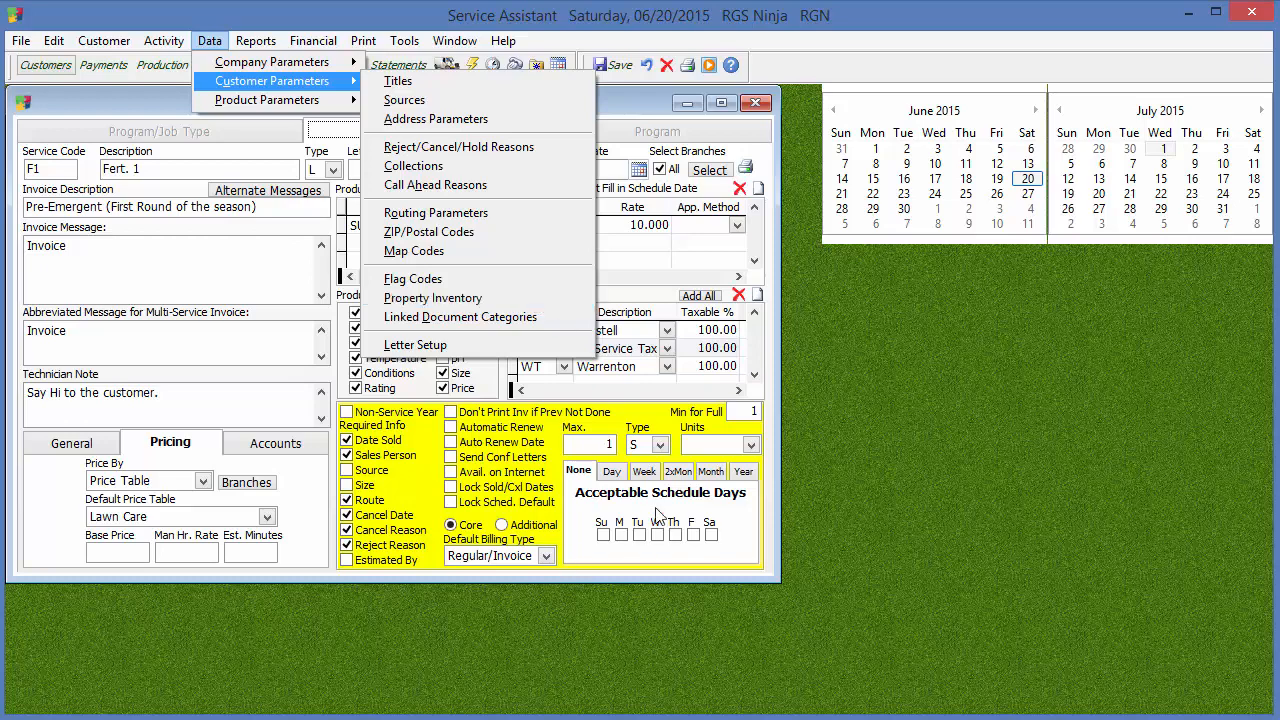
Set the service's Units to 1000 Sq. Feet, return to its general settings and save the F1 service
click(727, 452)
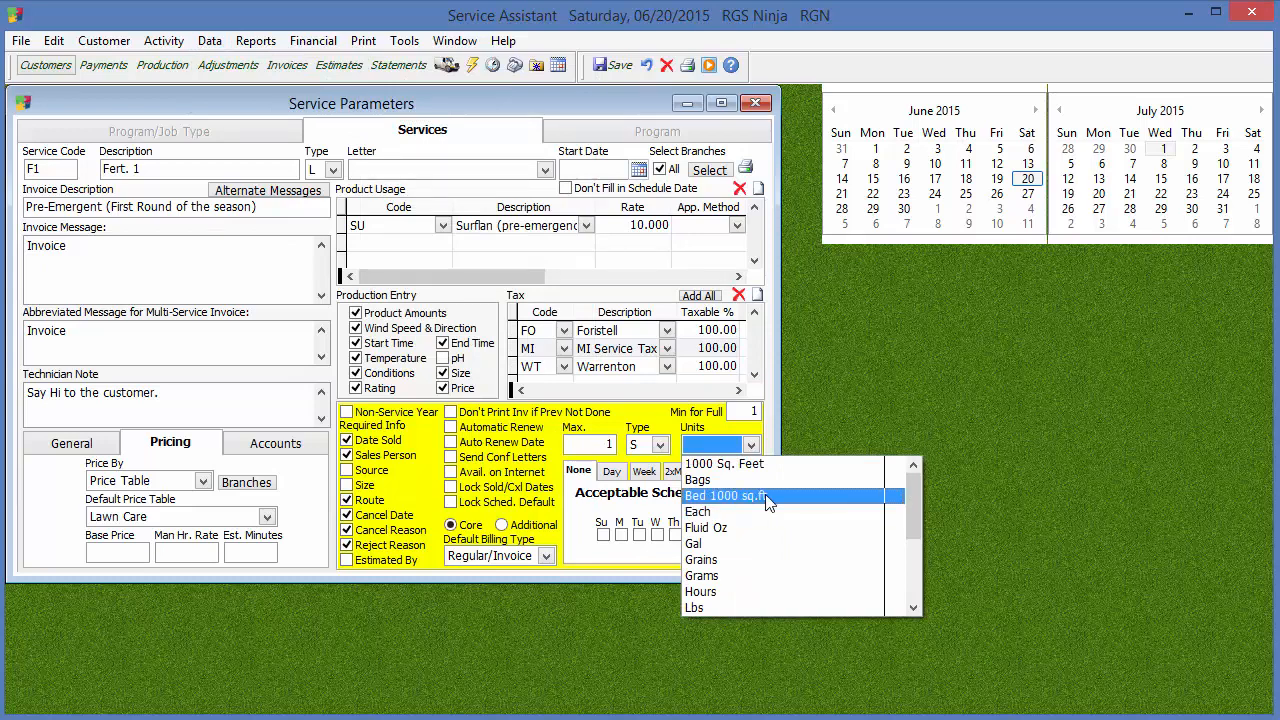
click(775, 426)
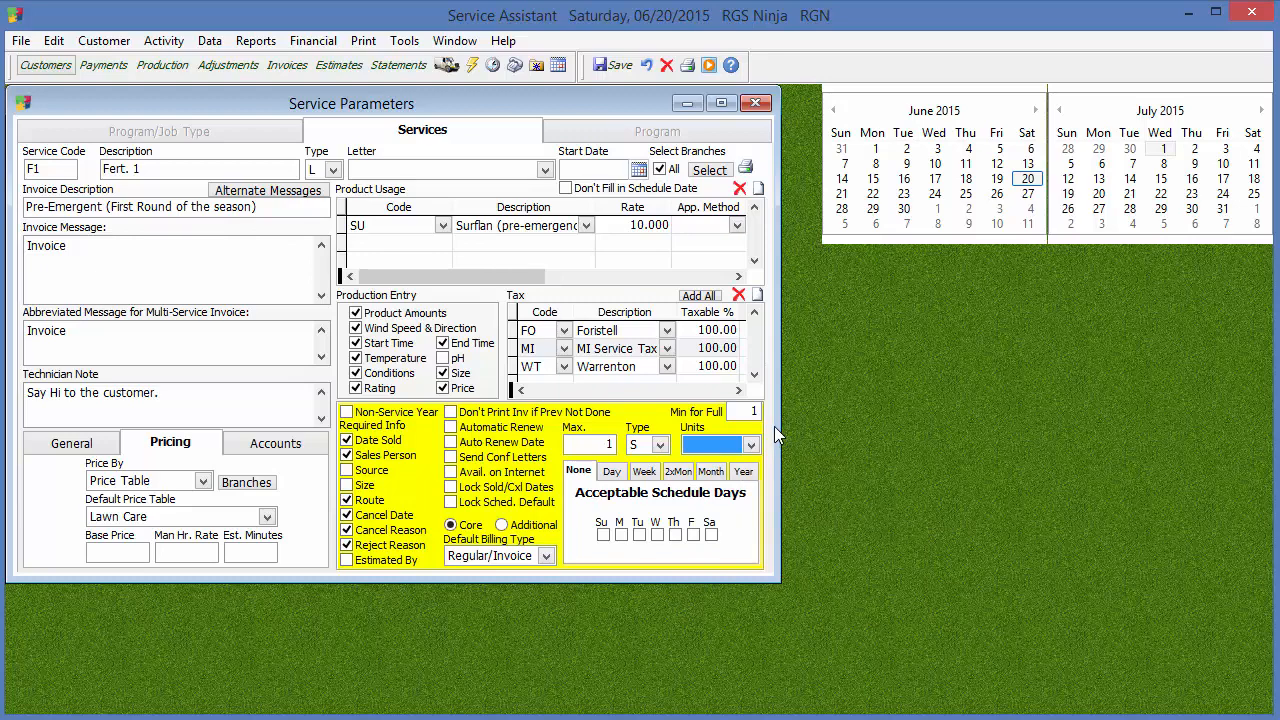
click(746, 434)
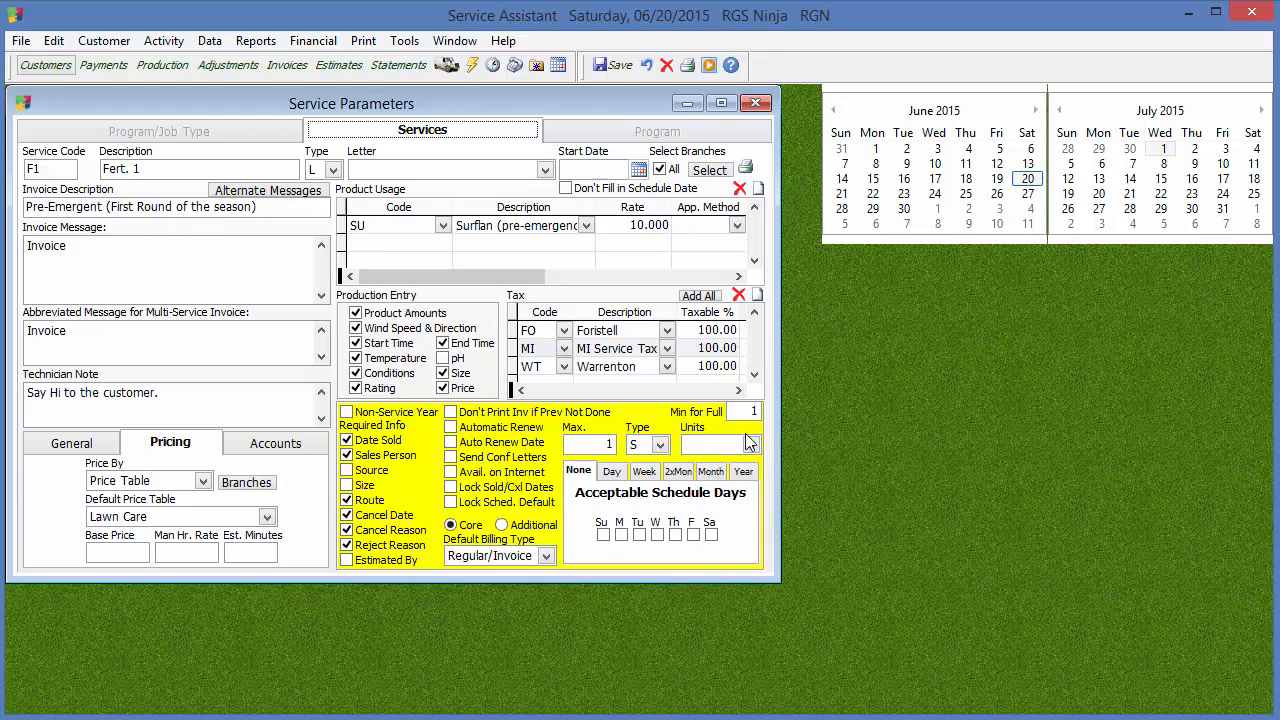
click(750, 442)
click(735, 460)
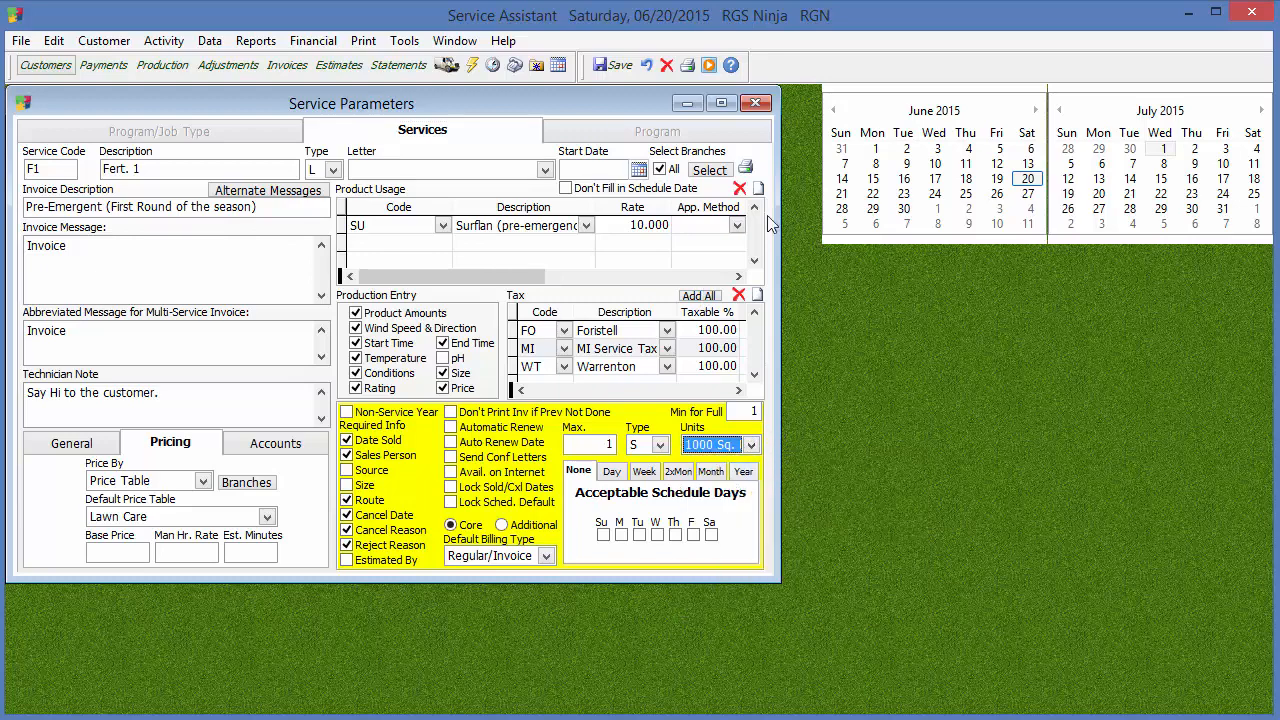
click(110, 443)
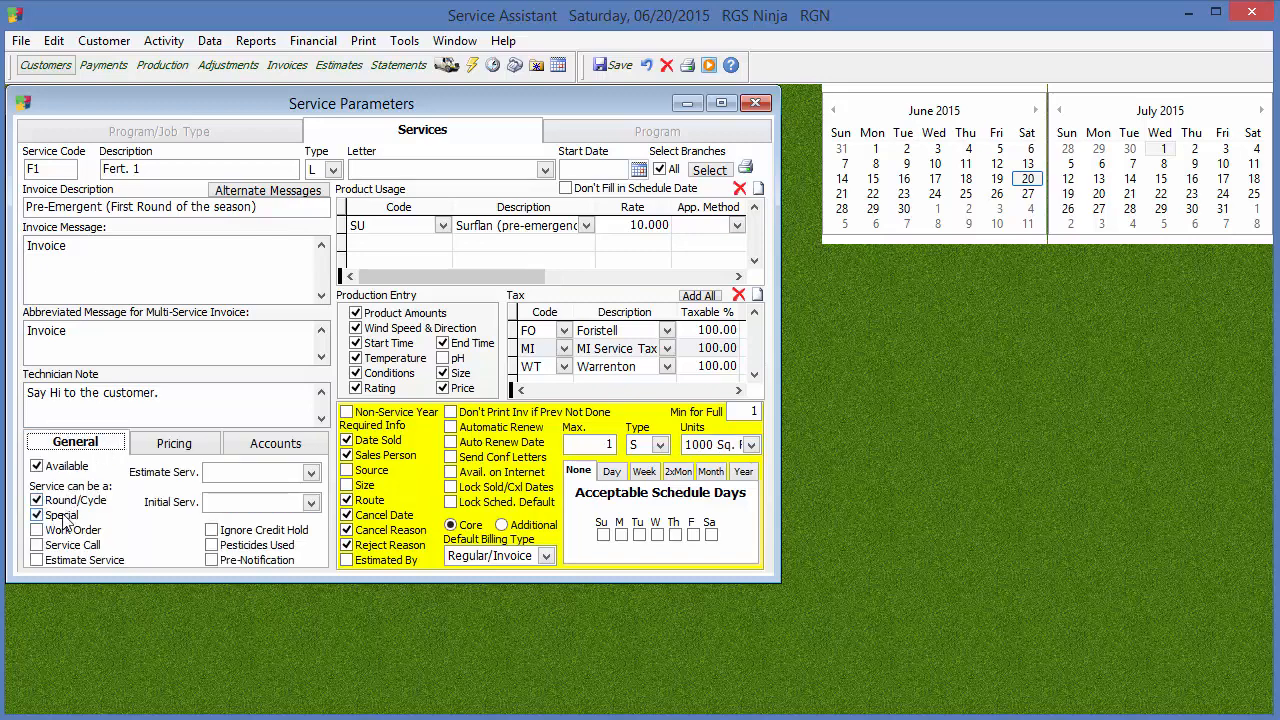
click(612, 65)
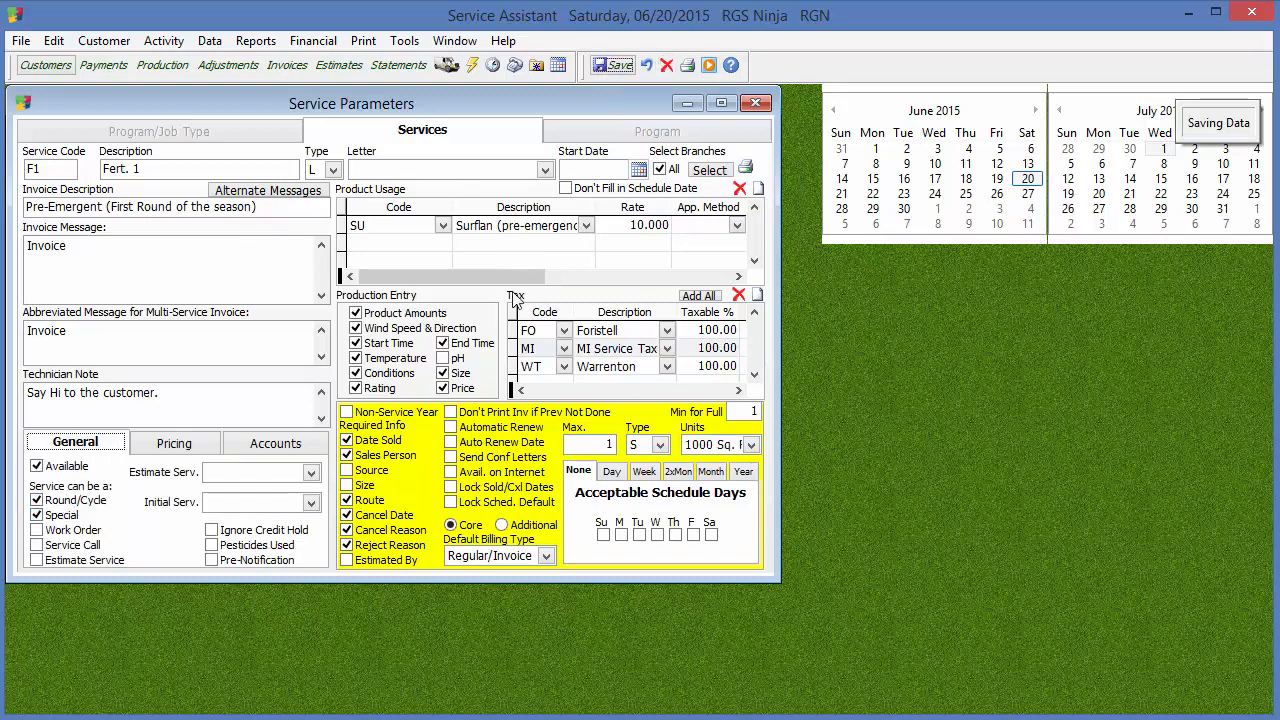
Open the alternate messages for service F1 to examine the company/branch choices and the English, French and Spanish fields, and close them
click(280, 192)
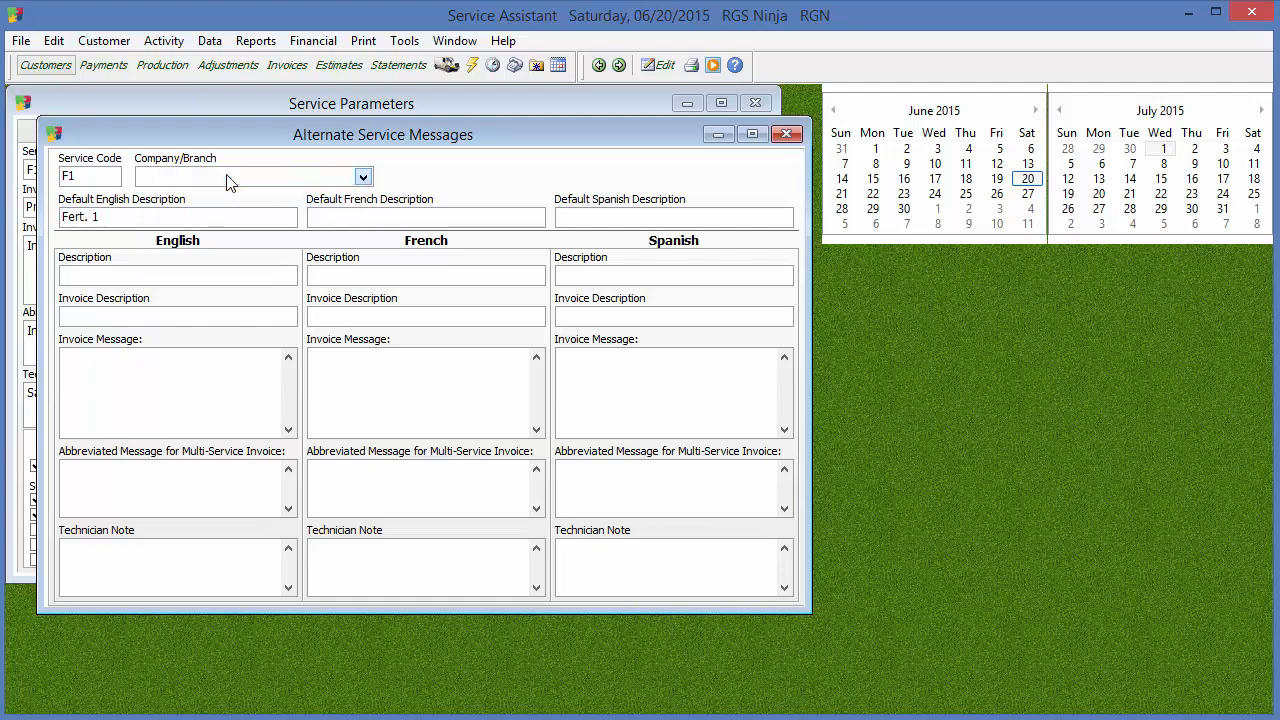
click(278, 182)
click(270, 212)
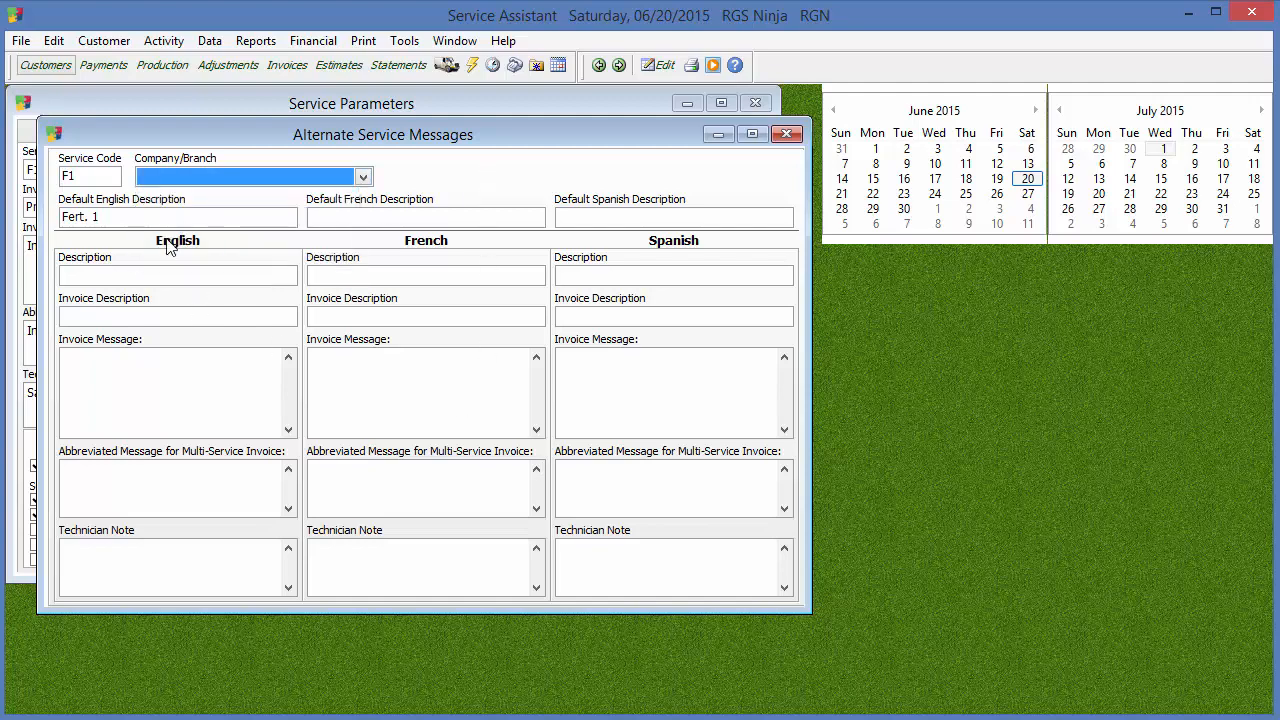
drag(531, 134, 967, 223)
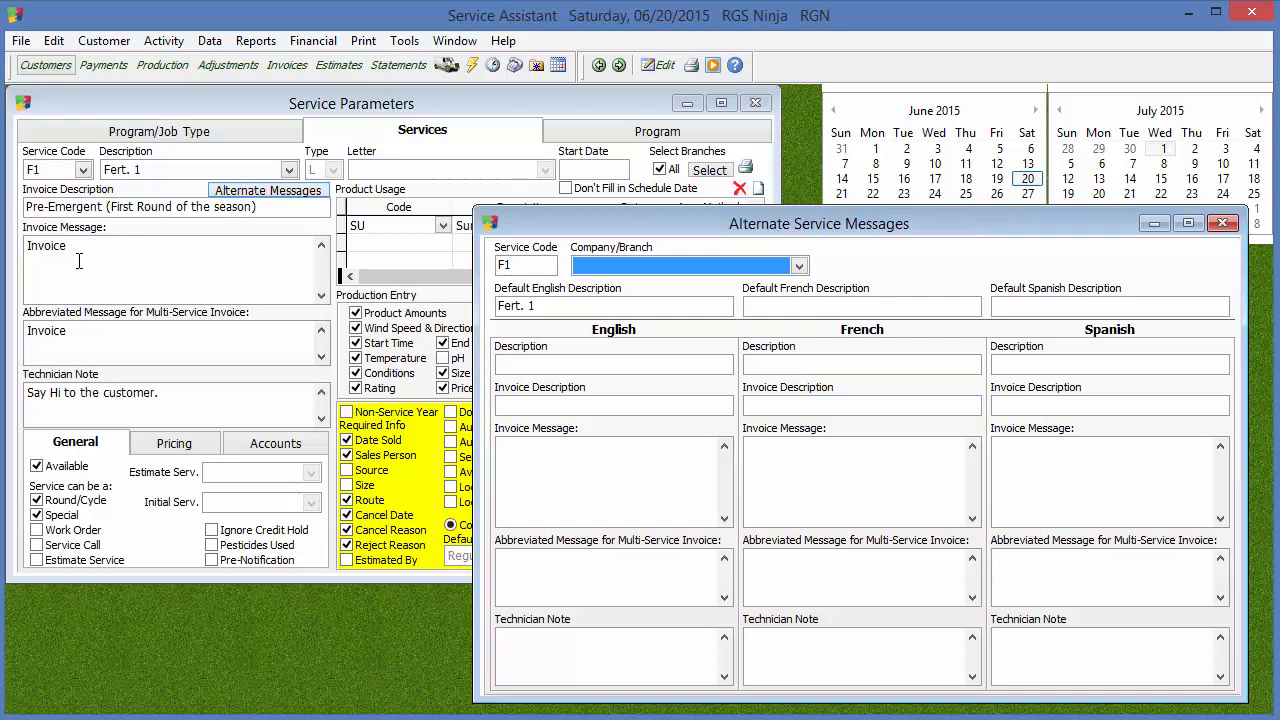
drag(691, 217, 529, 147)
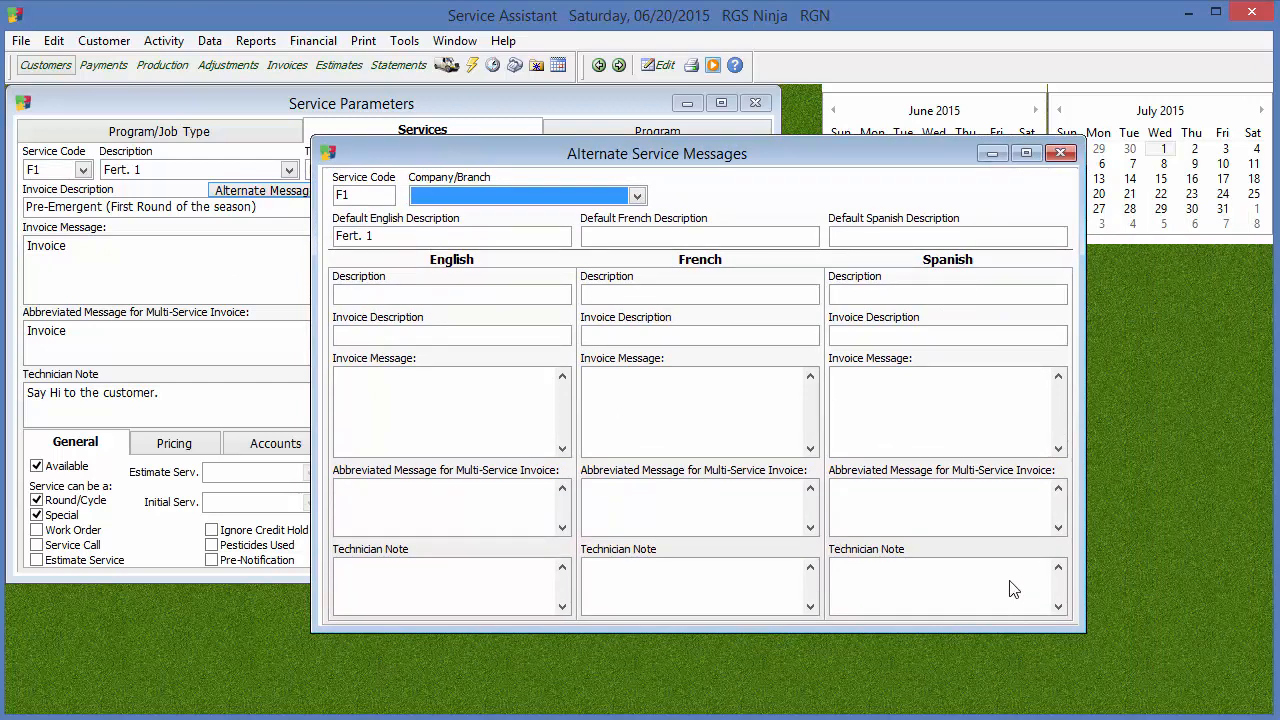
drag(452, 145, 600, 102)
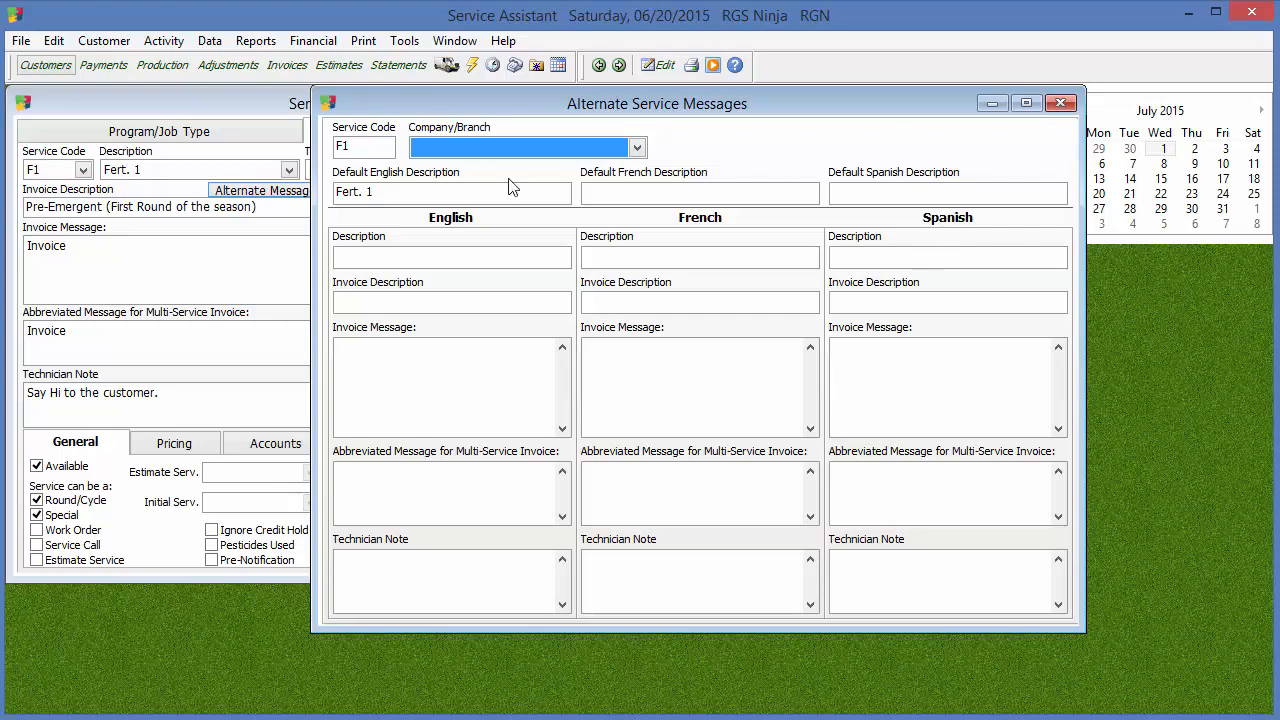
click(1061, 104)
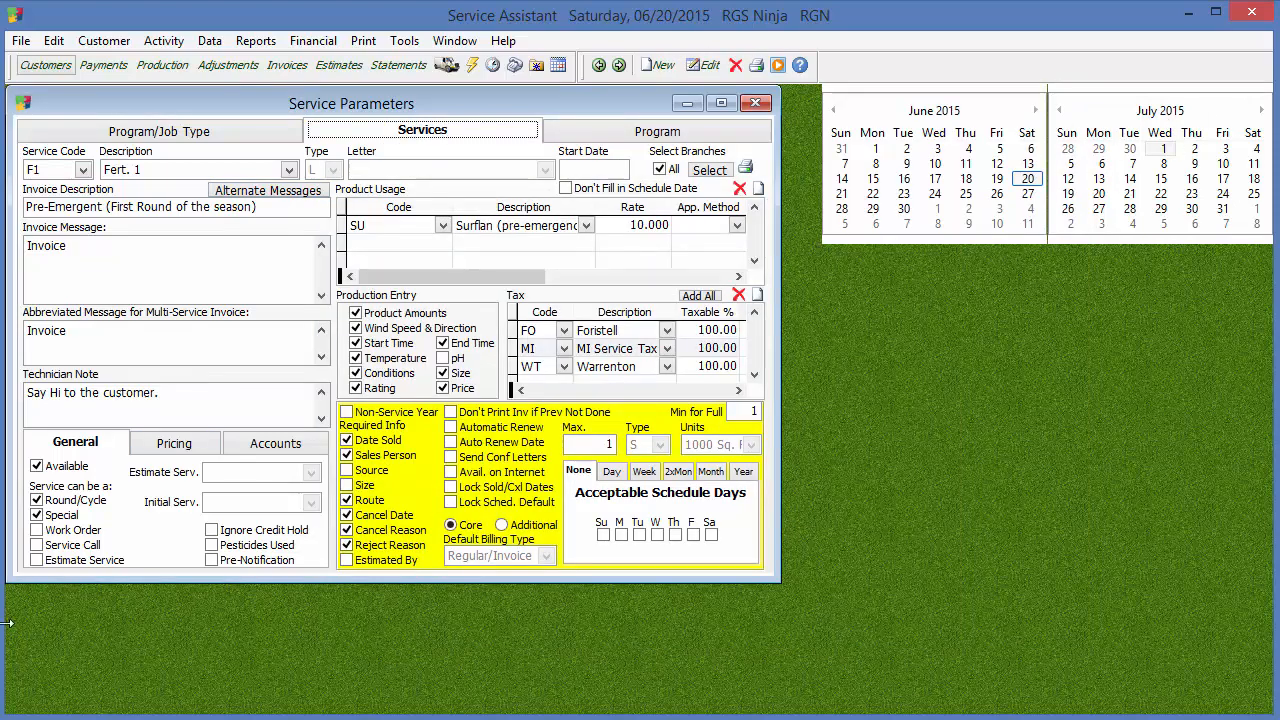